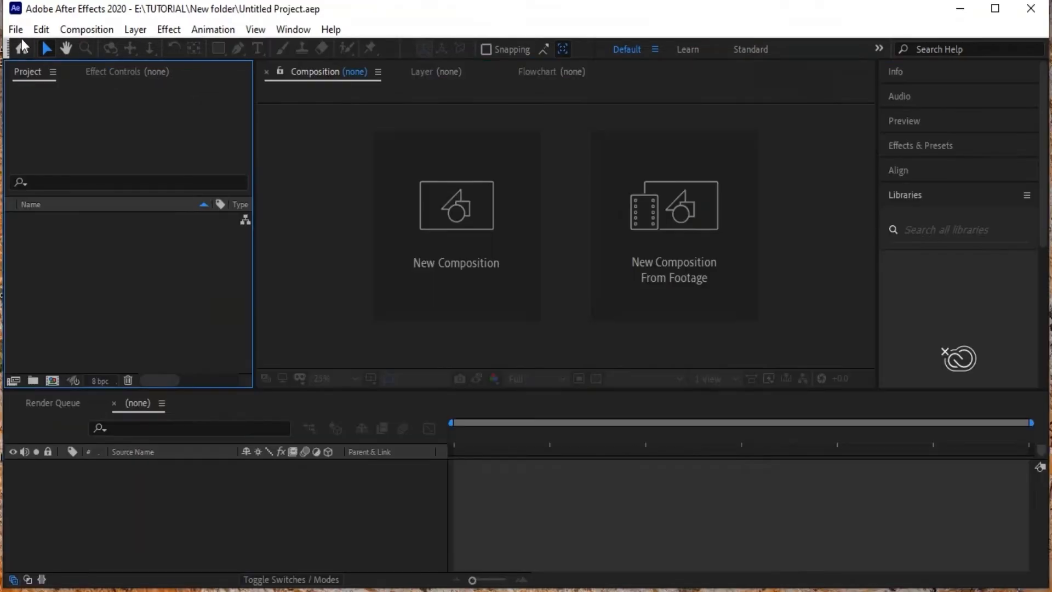
# Save the project under the file name ISOMETRIC BOX ANIMATION in the current folder.
pyautogui.click(15, 29)
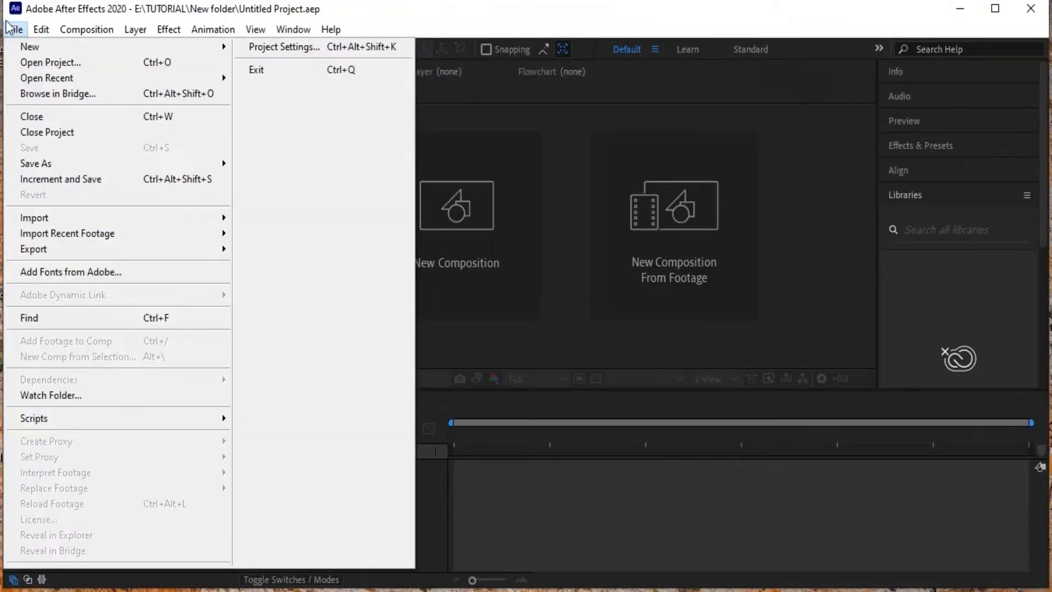
pyautogui.moveTo(219, 163)
pyautogui.click(263, 164)
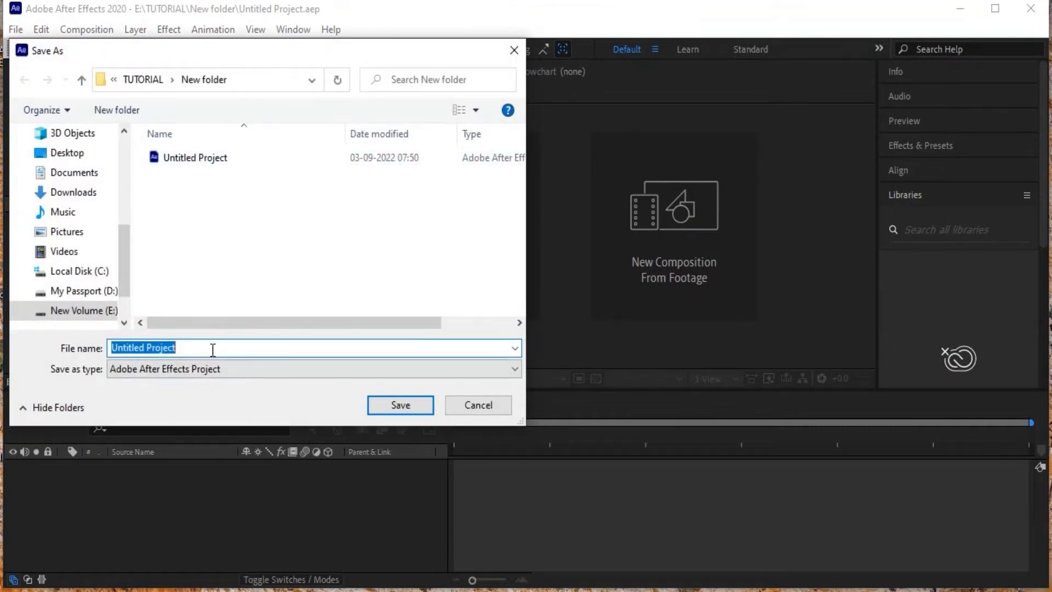
pyautogui.write('ISOMETRIC B')
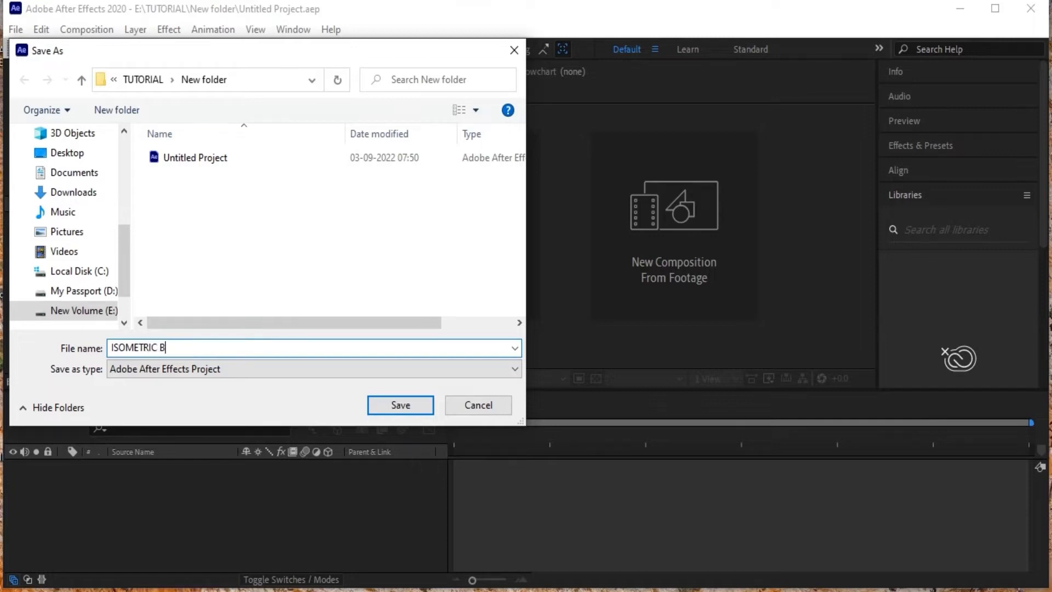
pyautogui.write('OX ANIMATION')
pyautogui.press('Return')
# Create a 1920 x 1080 composition at 25 fps with the HDTV 1080 25 preset, and confirm its settings.
pyautogui.rightClick(179, 351)
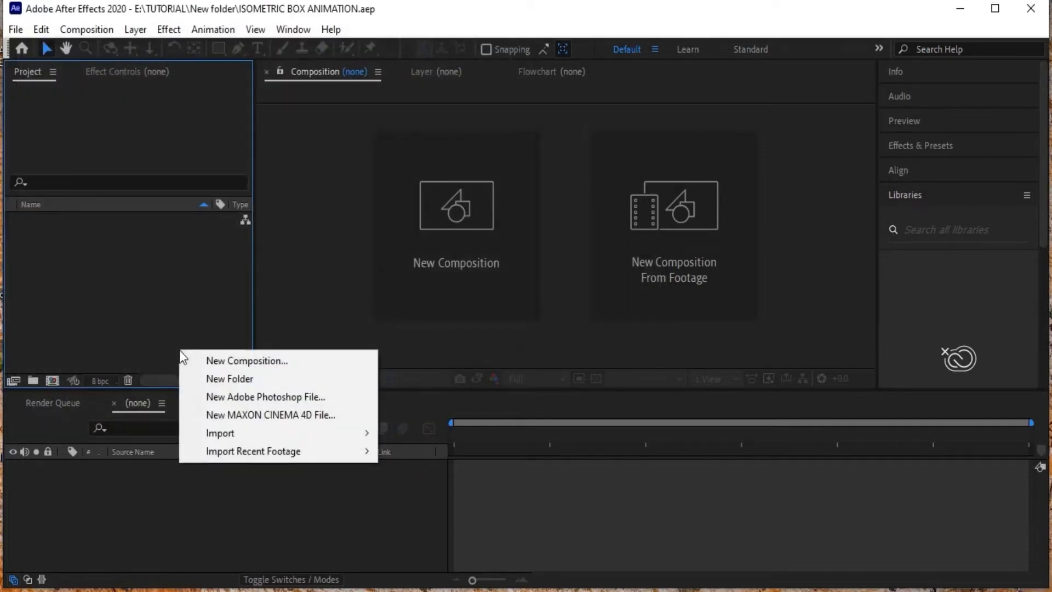
pyautogui.click(208, 360)
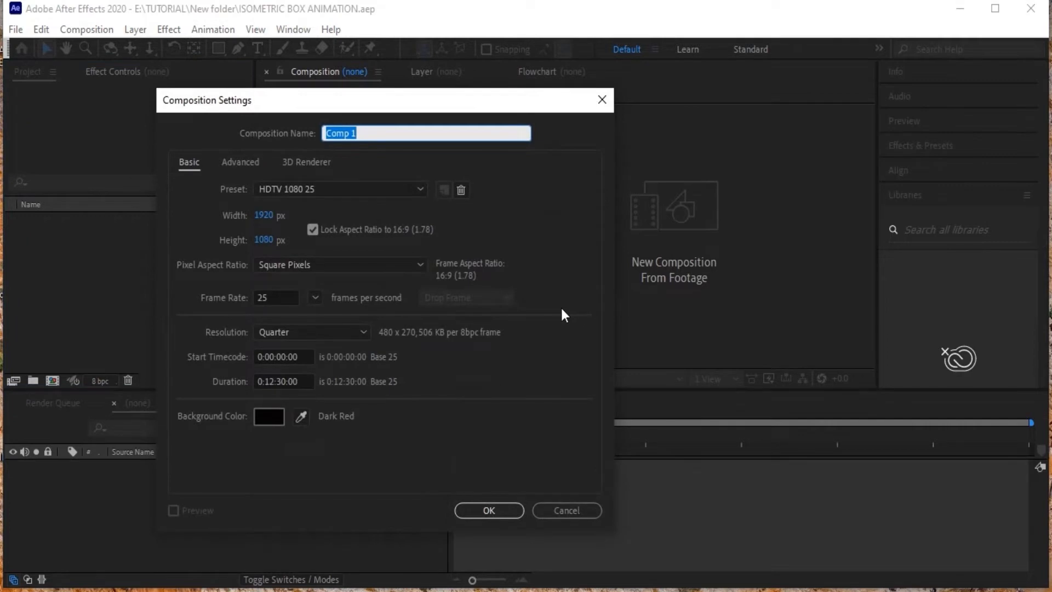
pyautogui.press('Escape')
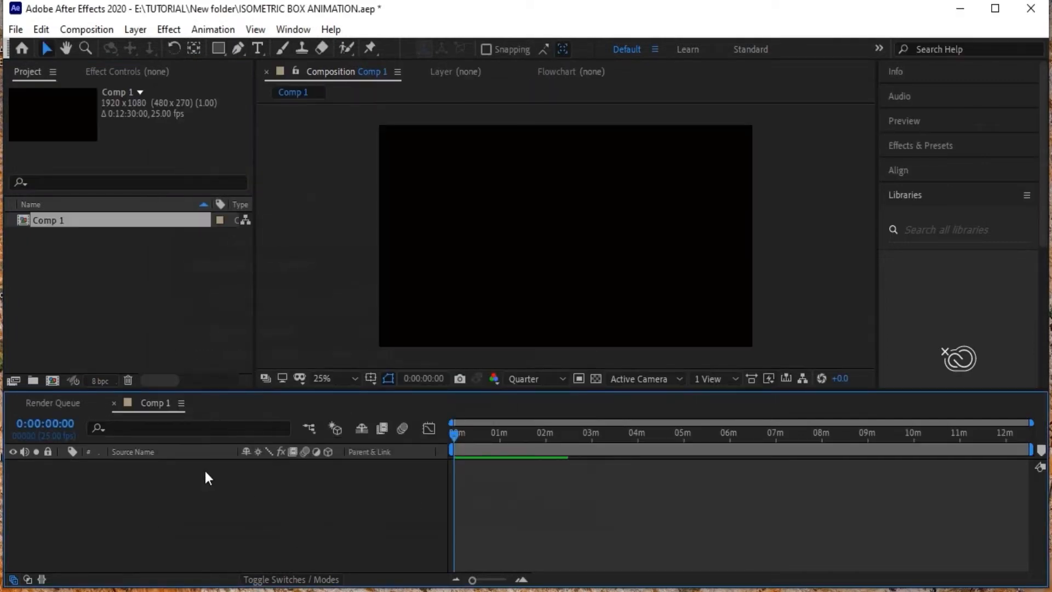
pyautogui.rightClick(197, 494)
pyautogui.click(304, 352)
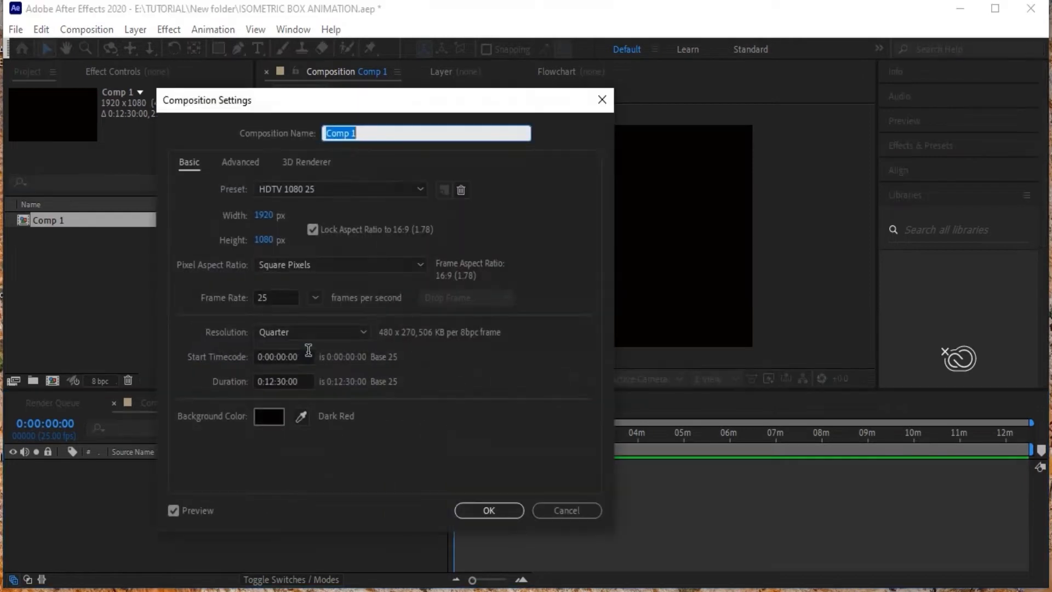
pyautogui.click(490, 508)
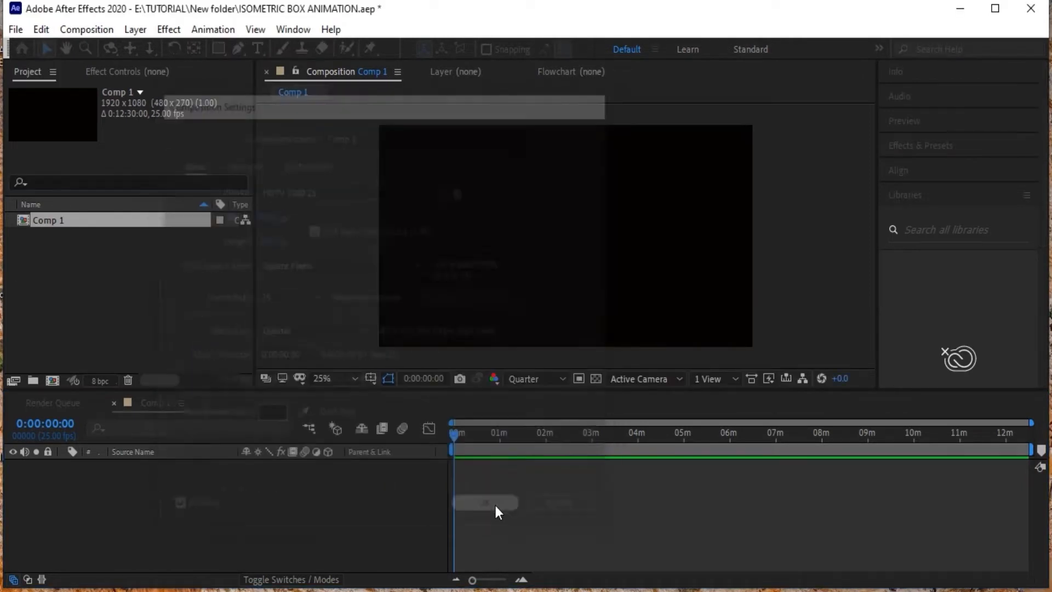
# Add an empty shape layer to the composition and activate the Rectangle tool.
pyautogui.rightClick(175, 551)
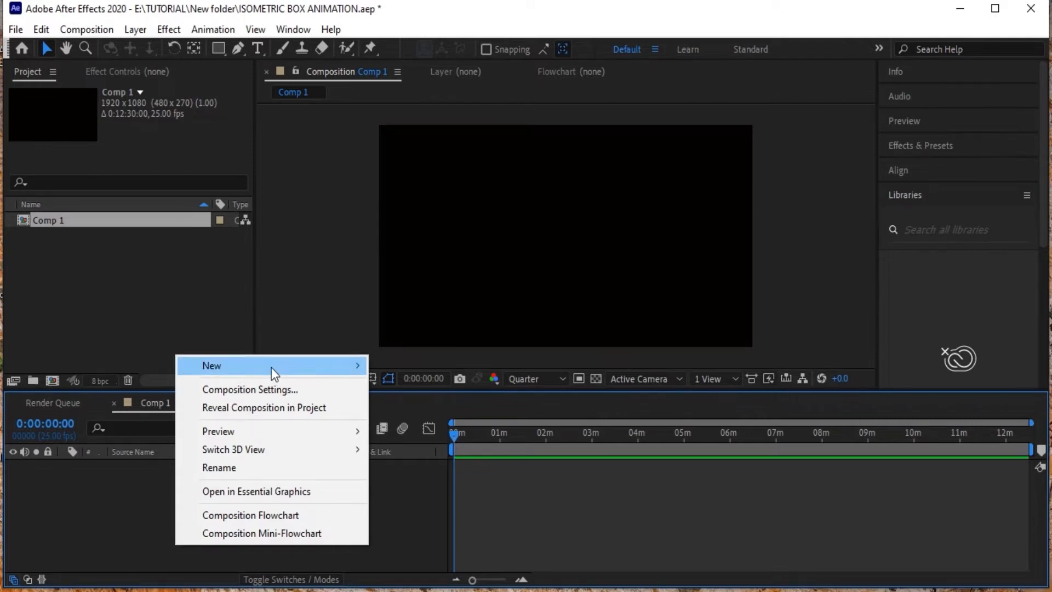
pyautogui.moveTo(274, 370)
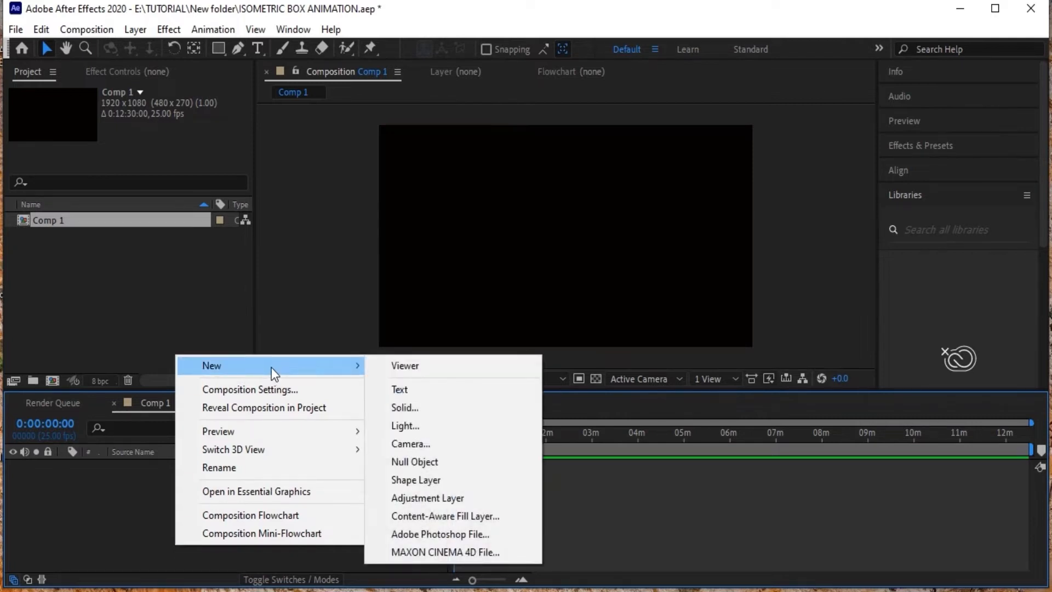
pyautogui.click(440, 480)
pyautogui.press('q')
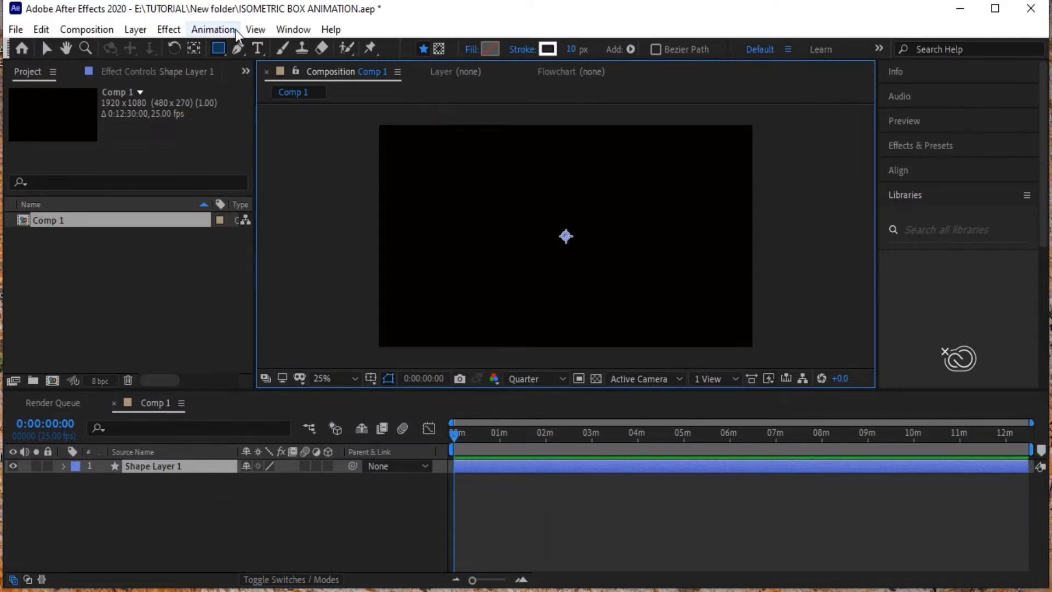
pyautogui.click(220, 48)
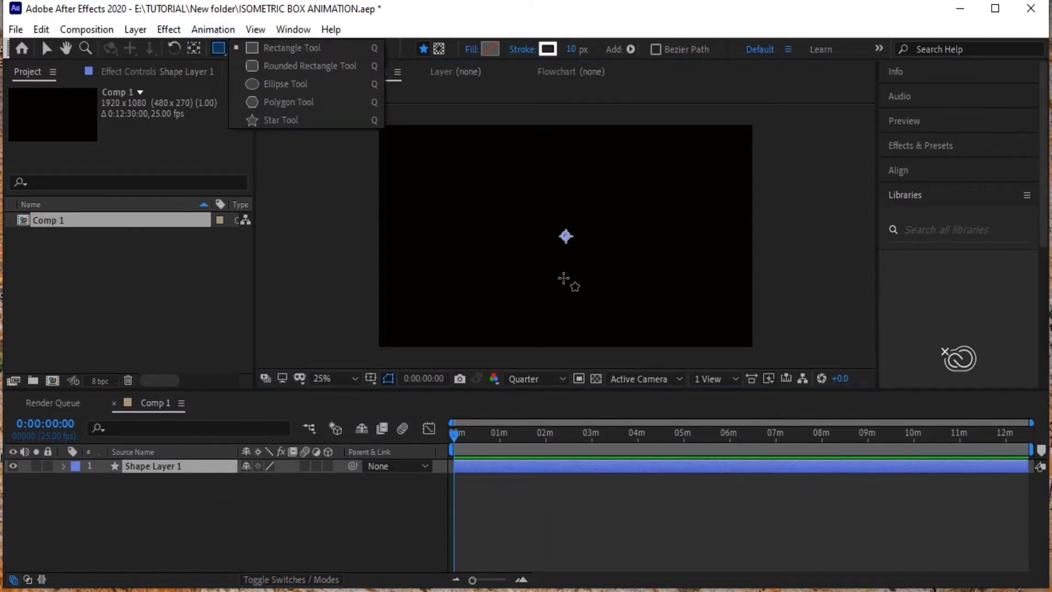
pyautogui.moveTo(540, 150); pyautogui.dragTo(568, 237)
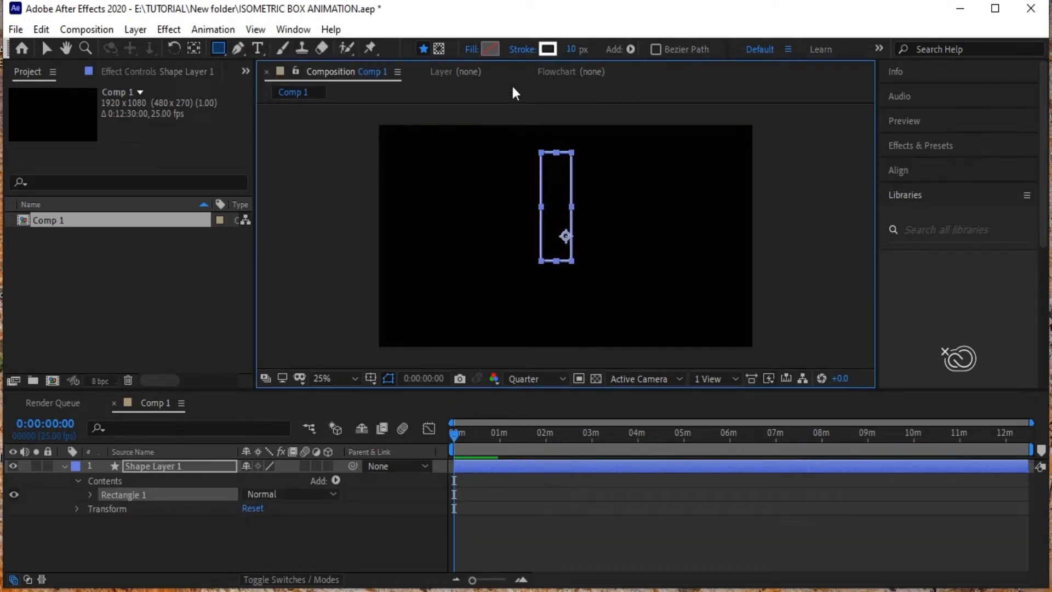
pyautogui.hotkey('ctrl', 'z')
# Set the shape fill to a solid magenta colour, #DB1ED4.
pyautogui.click(475, 48)
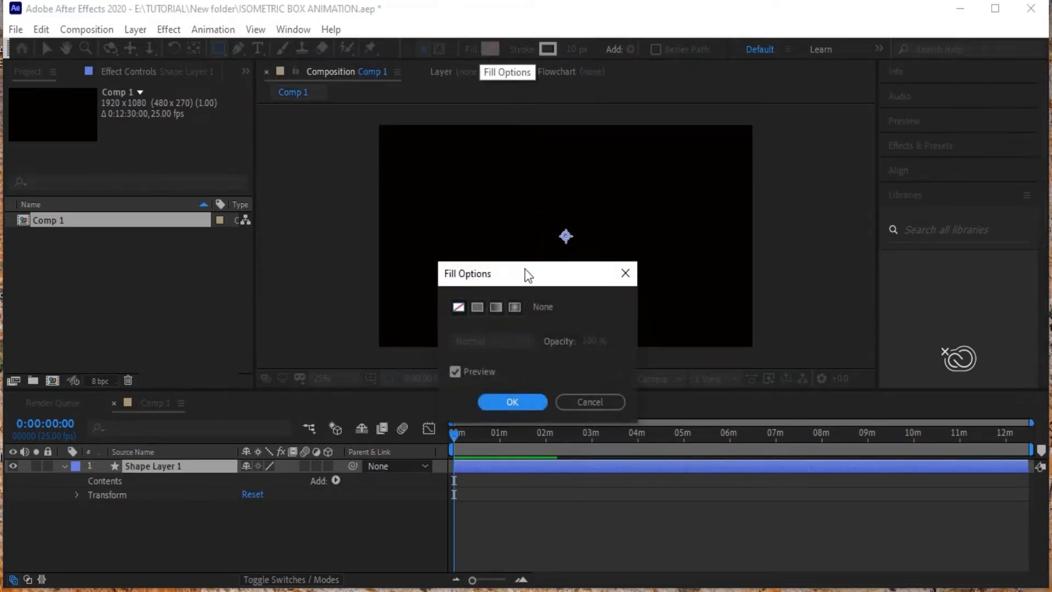
pyautogui.click(478, 307)
pyautogui.click(517, 405)
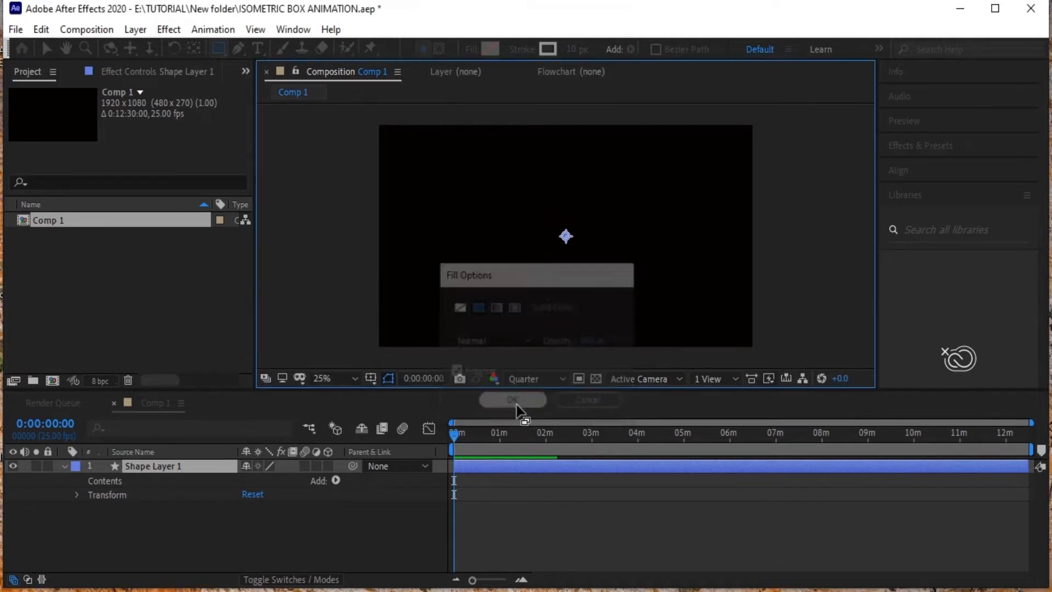
pyautogui.click(492, 48)
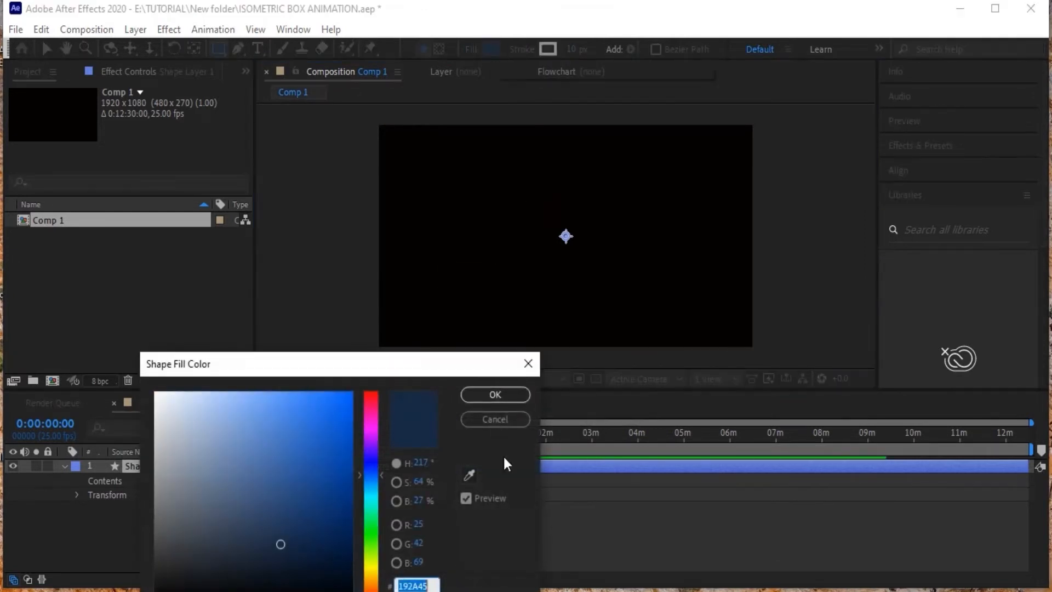
pyautogui.moveTo(324, 368); pyautogui.dragTo(355, 247)
pyautogui.click(352, 331)
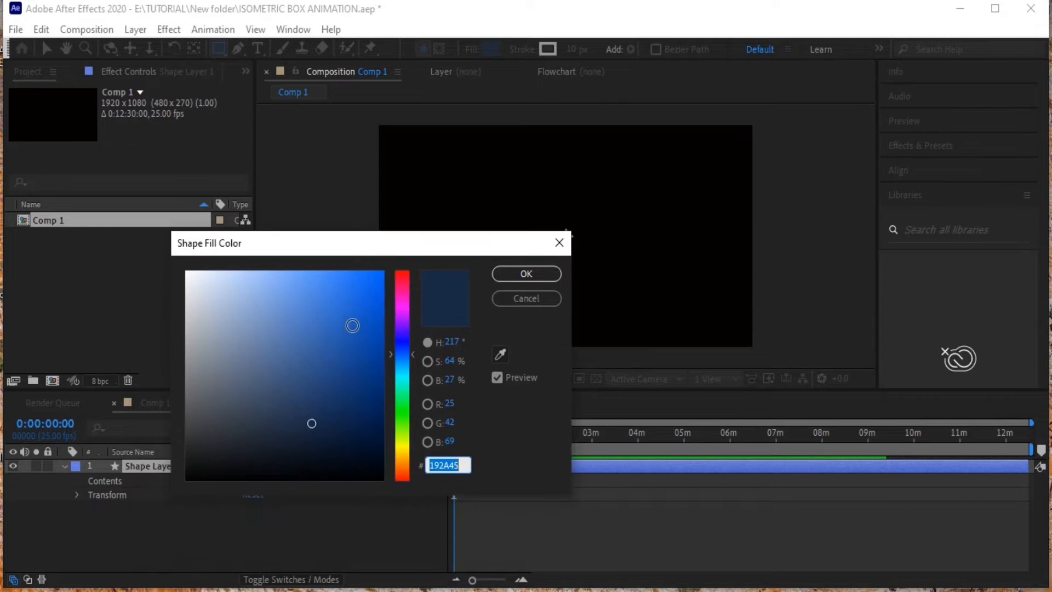
pyautogui.click(399, 313)
pyautogui.moveTo(351, 332)
pyautogui.mouseDown()
pyautogui.moveTo(346, 300)
pyautogui.moveTo(343, 313)
pyautogui.moveTo(353, 341)
pyautogui.moveTo(355, 299)
pyautogui.mouseUp()
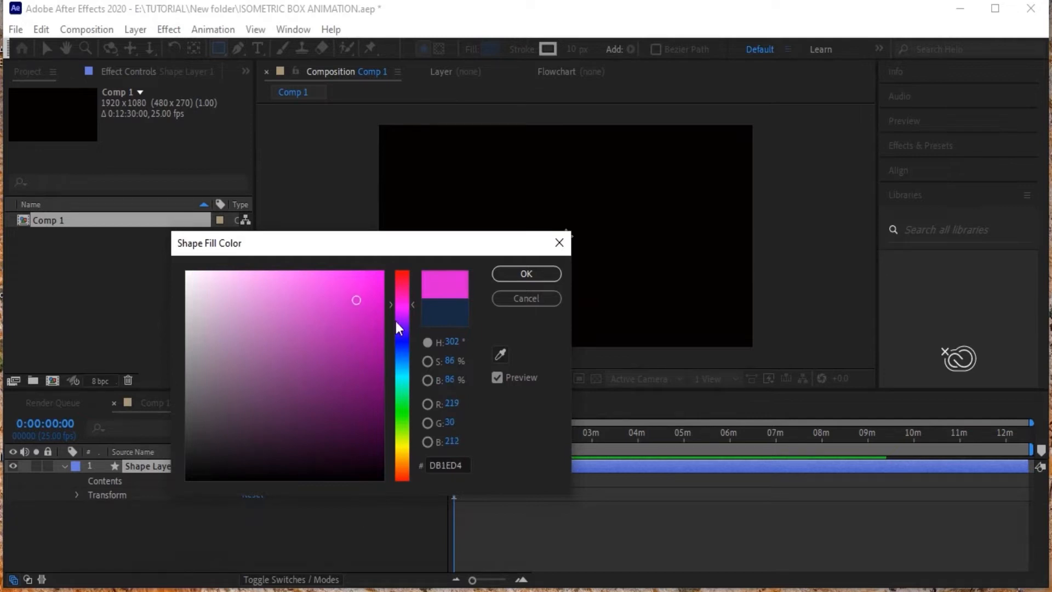
pyautogui.click(550, 273)
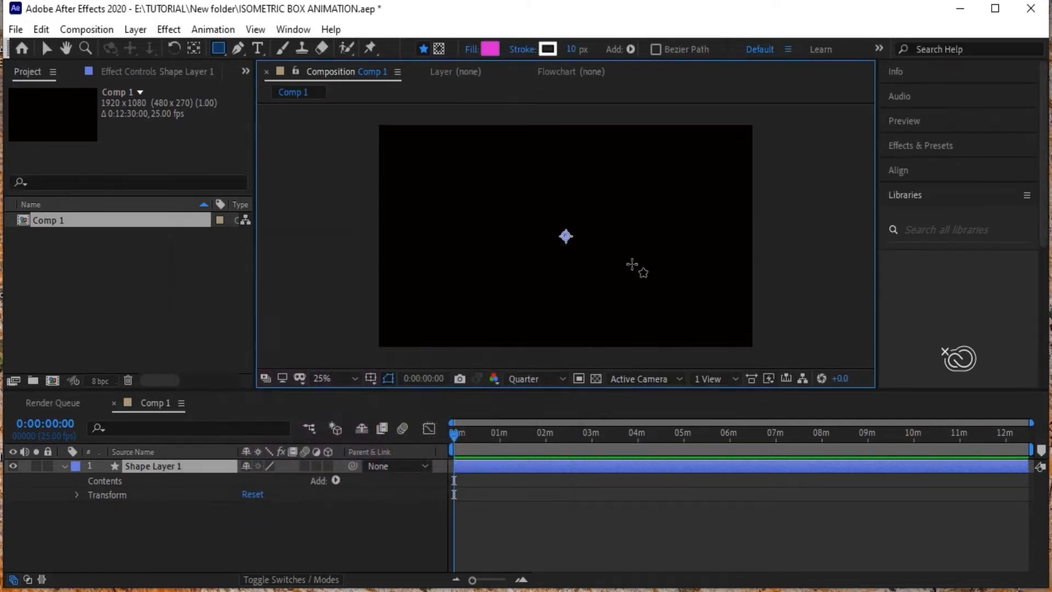
# Set the shape stroke to None.
pyautogui.click(514, 49)
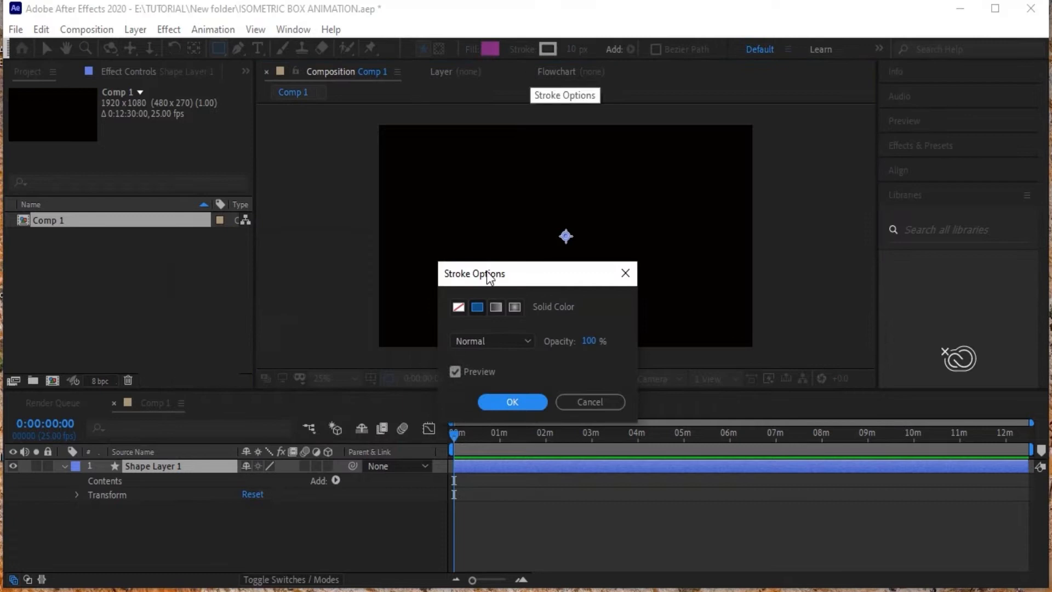
pyautogui.click(459, 307)
pyautogui.click(512, 402)
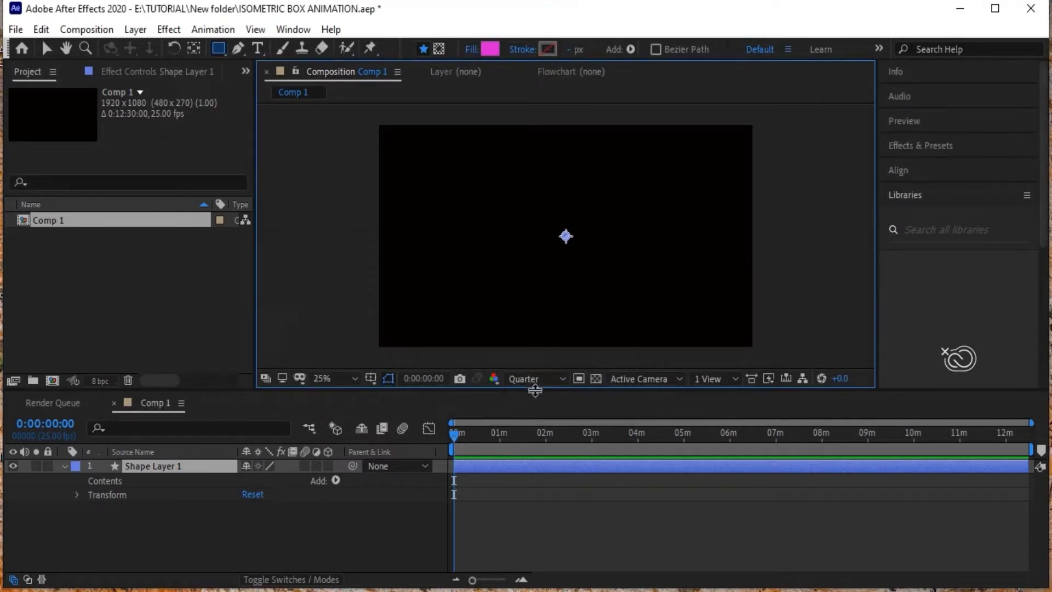
# Draw a tall, narrow filled rectangle whose right edge lies on the composition's vertical centre line, and collapse the shape layer.
pyautogui.click(64, 465)
pyautogui.moveTo(522, 155)
pyautogui.mouseDown()
pyautogui.moveTo(557, 240)
pyautogui.moveTo(565, 309)
pyautogui.mouseUp()
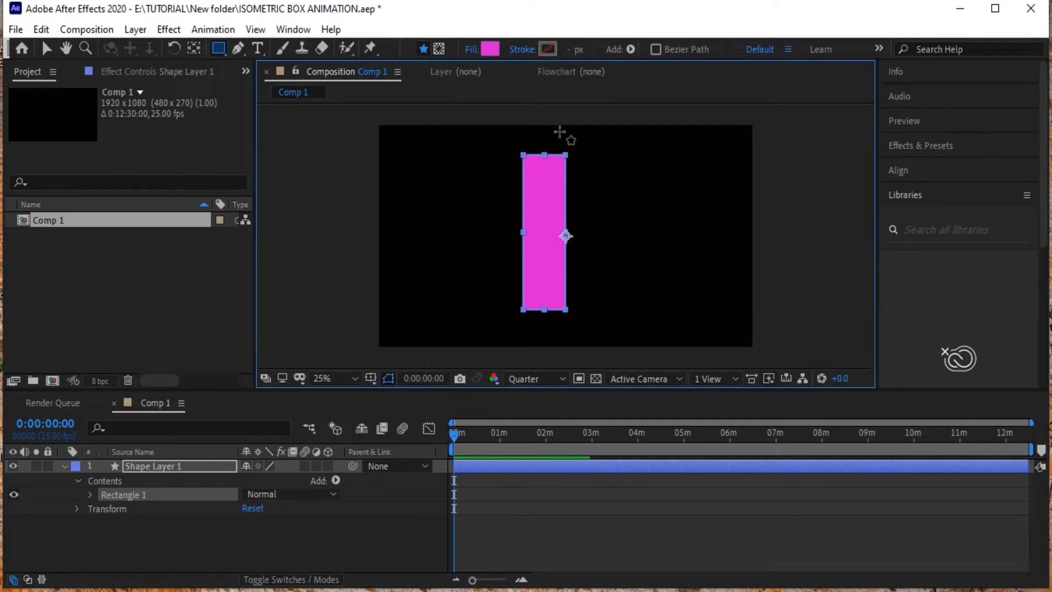
pyautogui.moveTo(566, 153); pyautogui.dragTo(591, 230)
pyautogui.hotkey('ctrl', 'z')
pyautogui.click(63, 467)
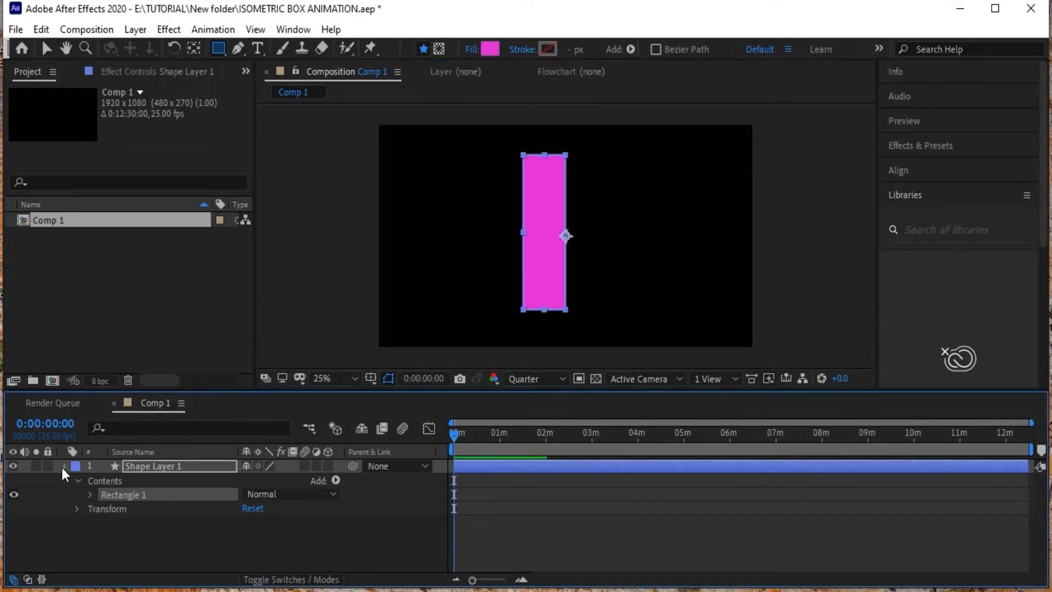
# Duplicate the shape layer and move the copy's anchor point to the midpoint of its rectangle's right edge.
pyautogui.click(152, 471)
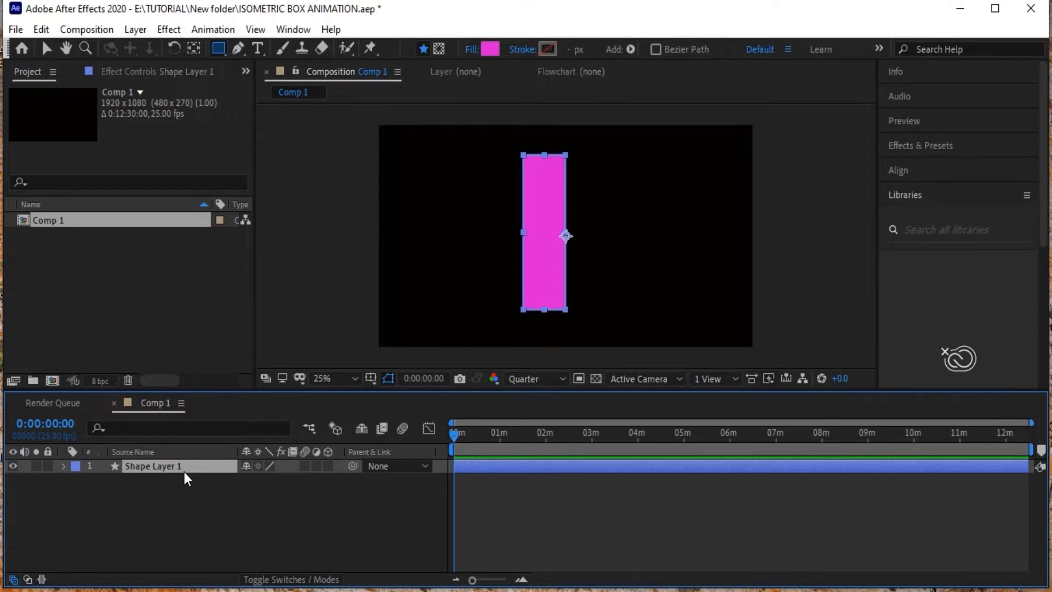
pyautogui.hotkey('ctrl', 'd')
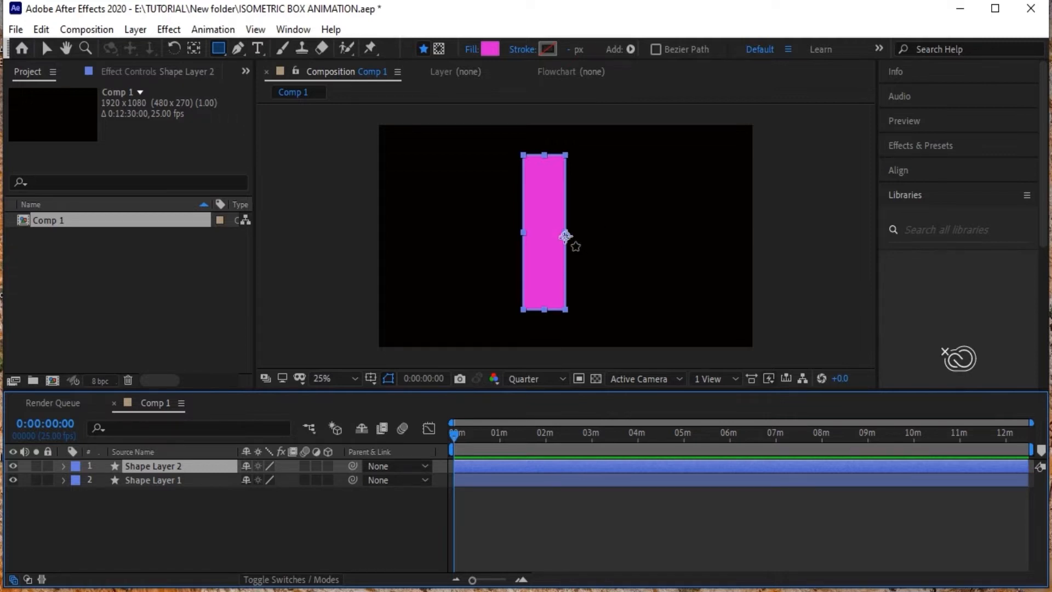
pyautogui.scroll(4, 566, 235)
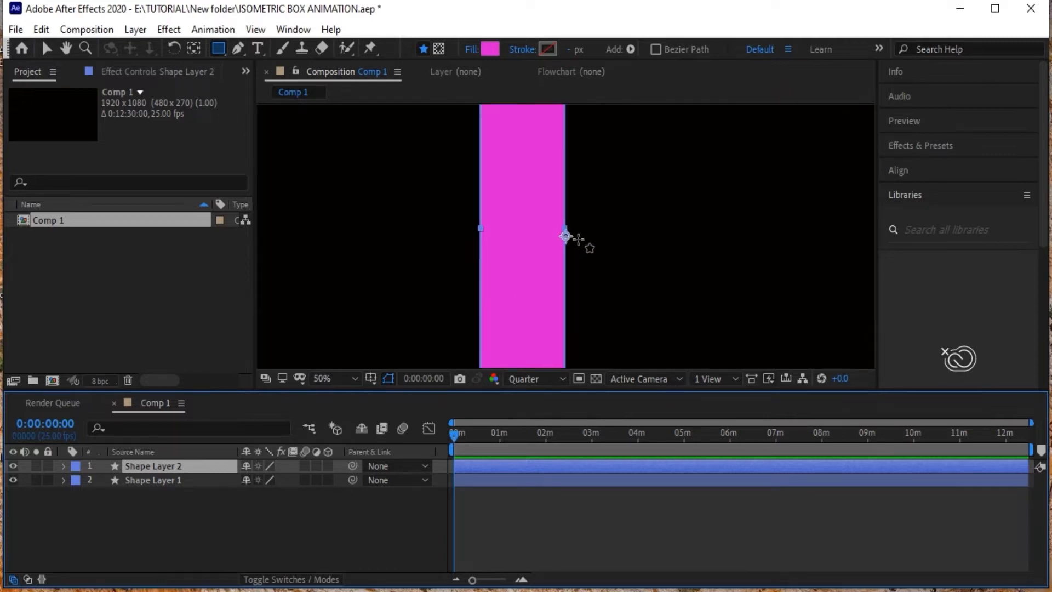
pyautogui.scroll(2, 565, 236)
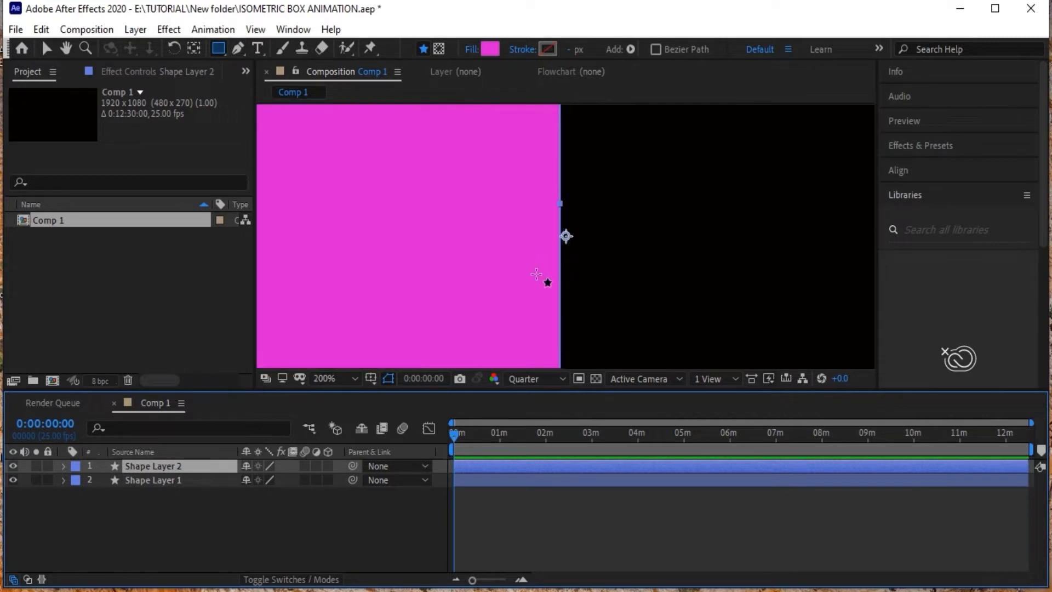
pyautogui.click(195, 48)
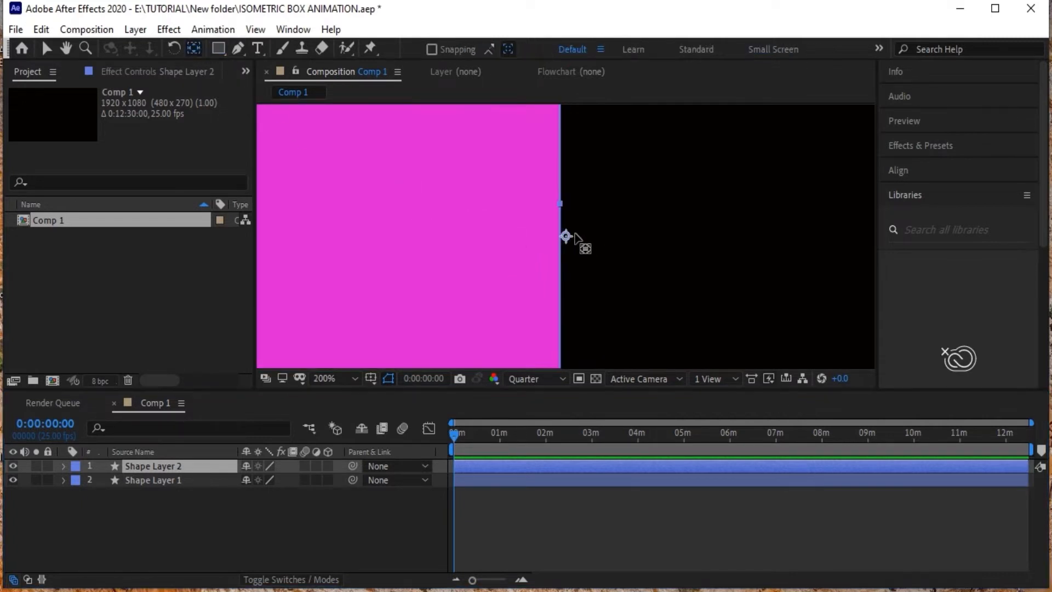
pyautogui.moveTo(566, 236); pyautogui.dragTo(558, 207)
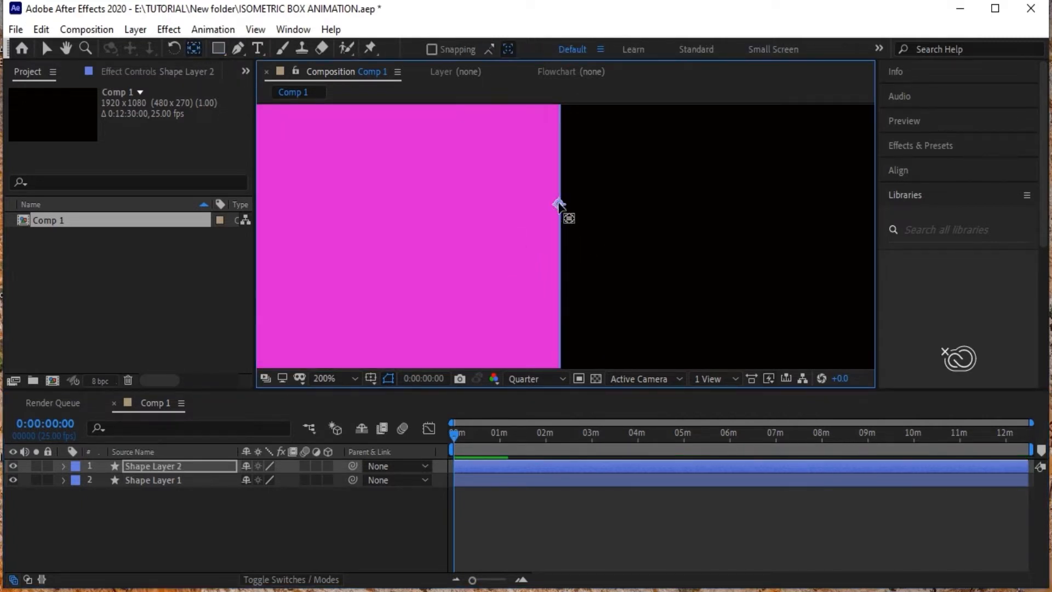
# Flip the duplicated shape layer horizontally about its anchor point so both rectangles sit side by side, and deselect it.
pyautogui.scroll(-2, 570, 219)
pyautogui.scroll(-3, 609, 214)
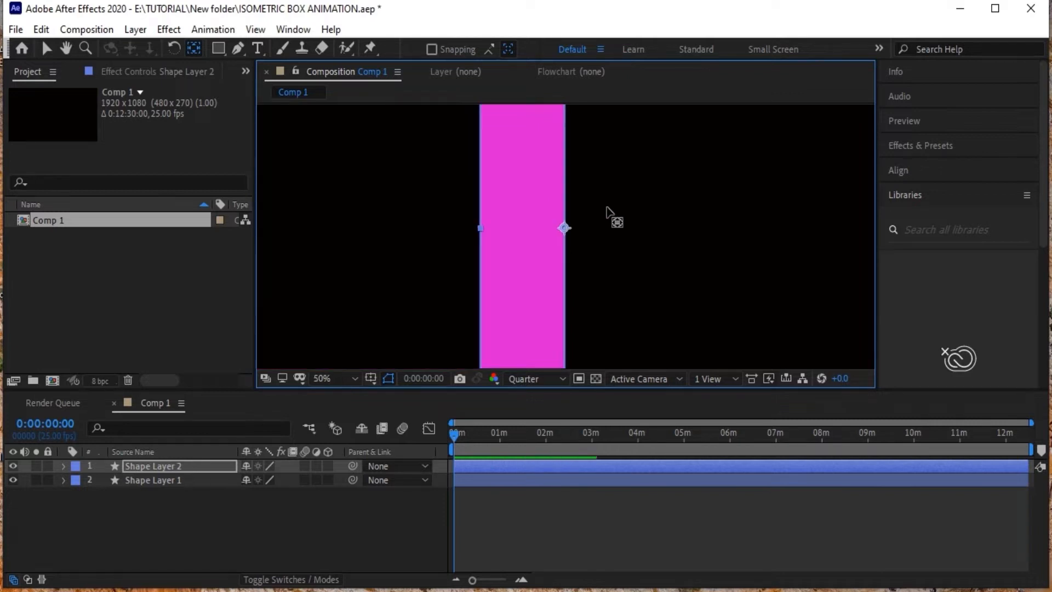
pyautogui.scroll(1, 608, 223)
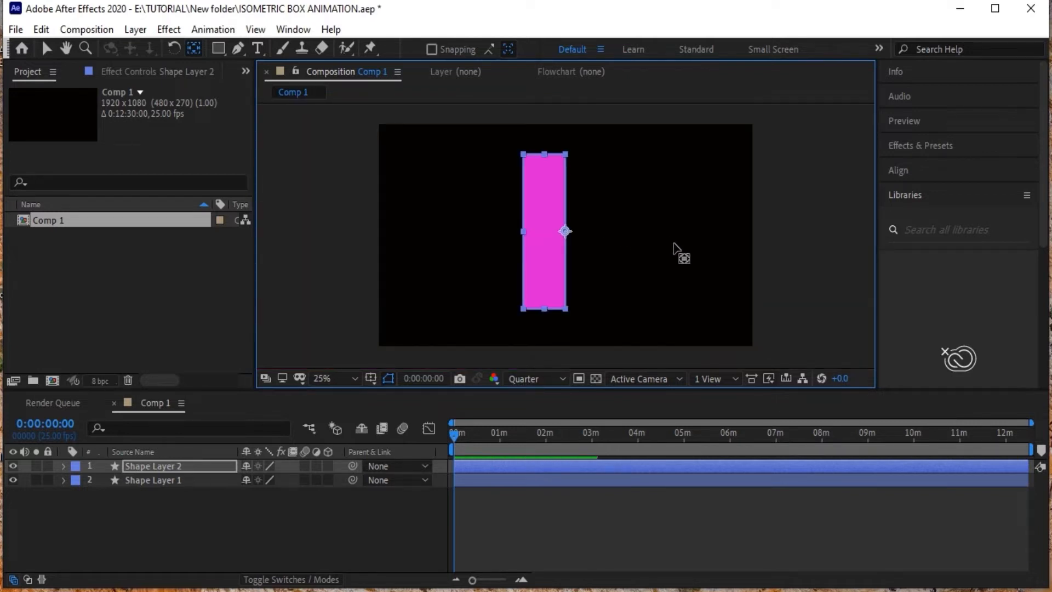
pyautogui.rightClick(565, 232)
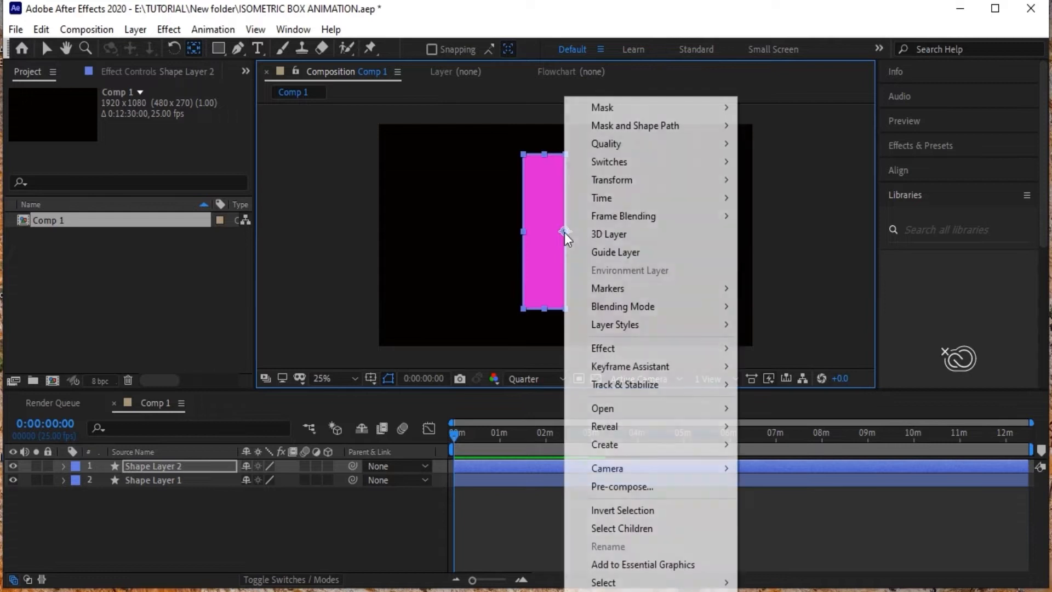
pyautogui.moveTo(641, 189)
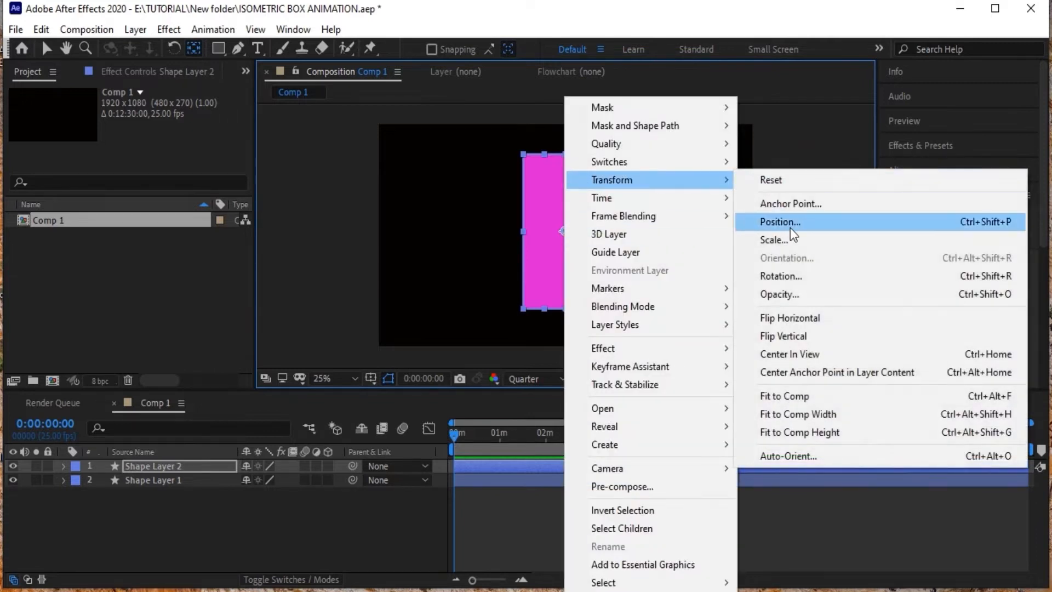
pyautogui.click(790, 322)
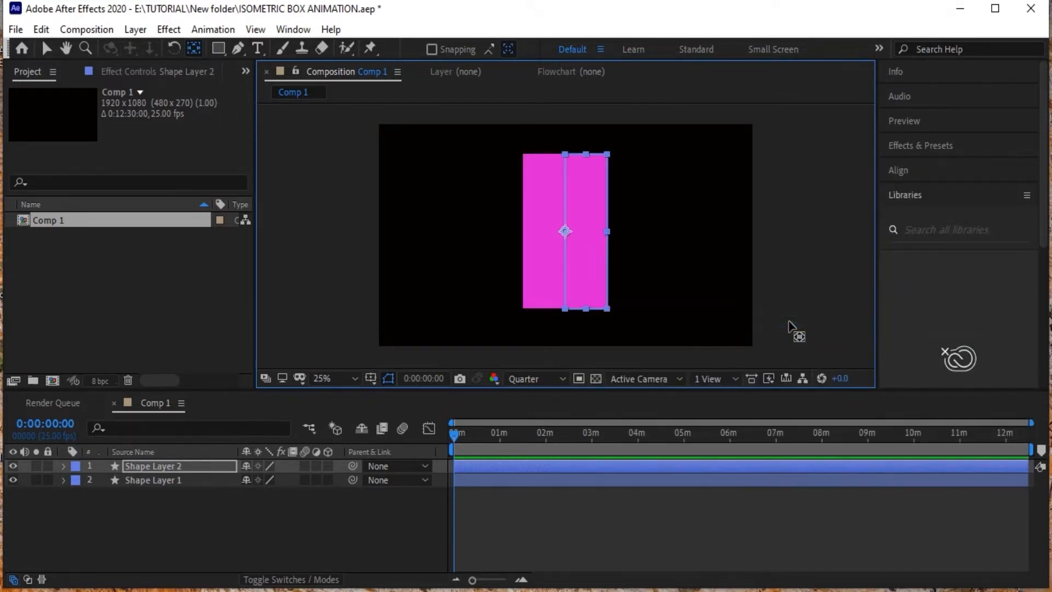
pyautogui.click(225, 505)
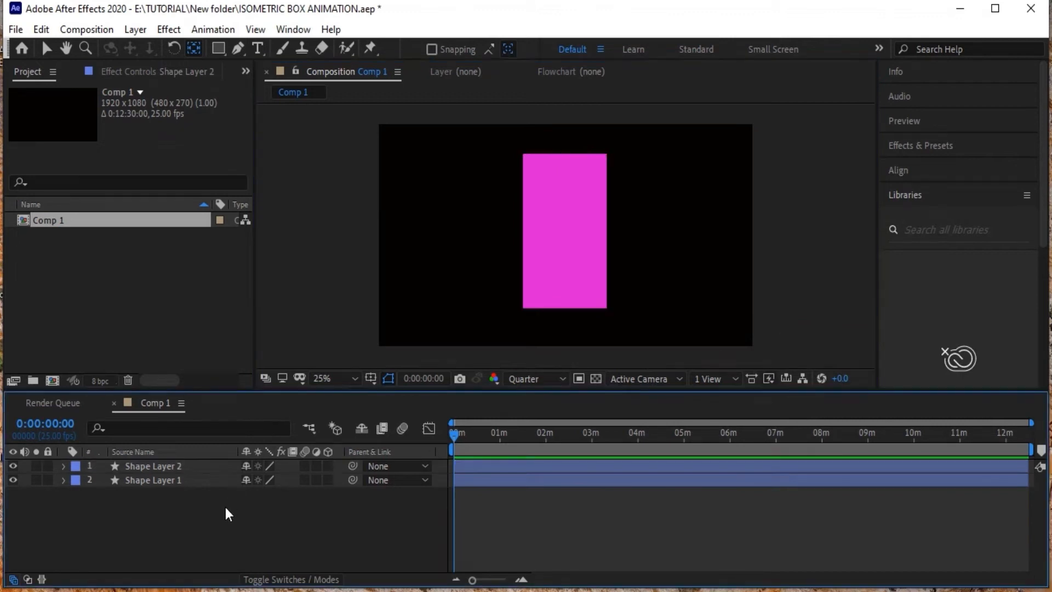
# Change the fill colour of Shape Layer 2's rectangle to dark magenta 91078C, and collapse and deselect the layer.
pyautogui.click(157, 465)
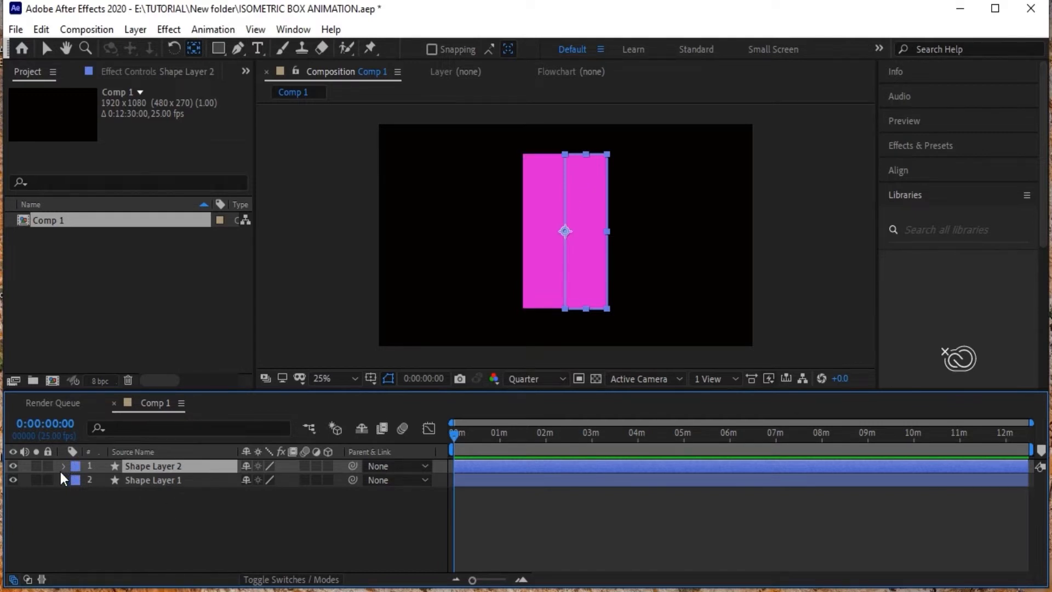
pyautogui.click(153, 504)
pyautogui.click(160, 464)
pyautogui.click(64, 466)
pyautogui.click(77, 481)
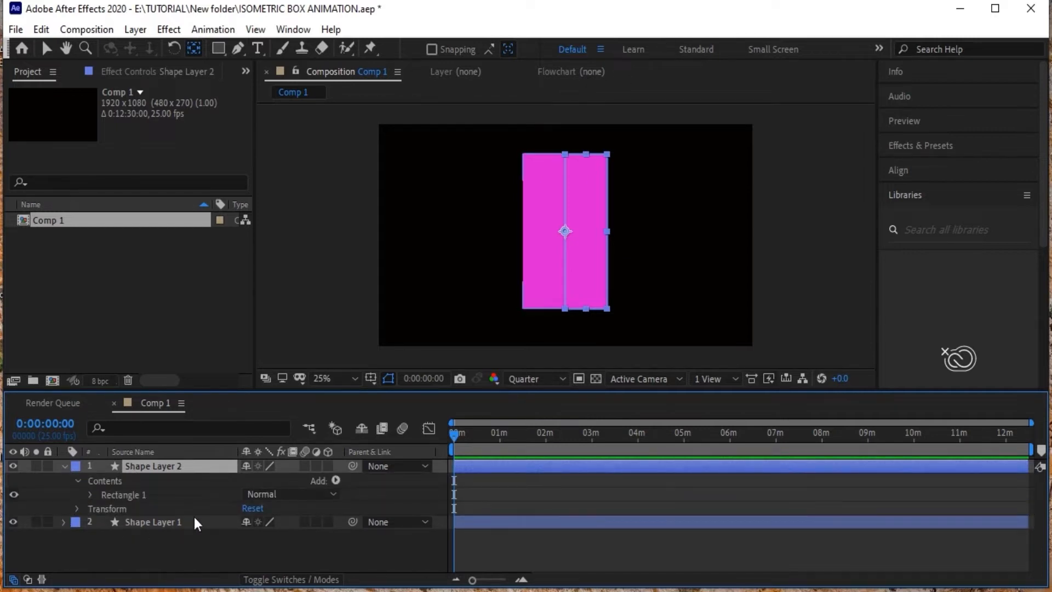
pyautogui.click(90, 494)
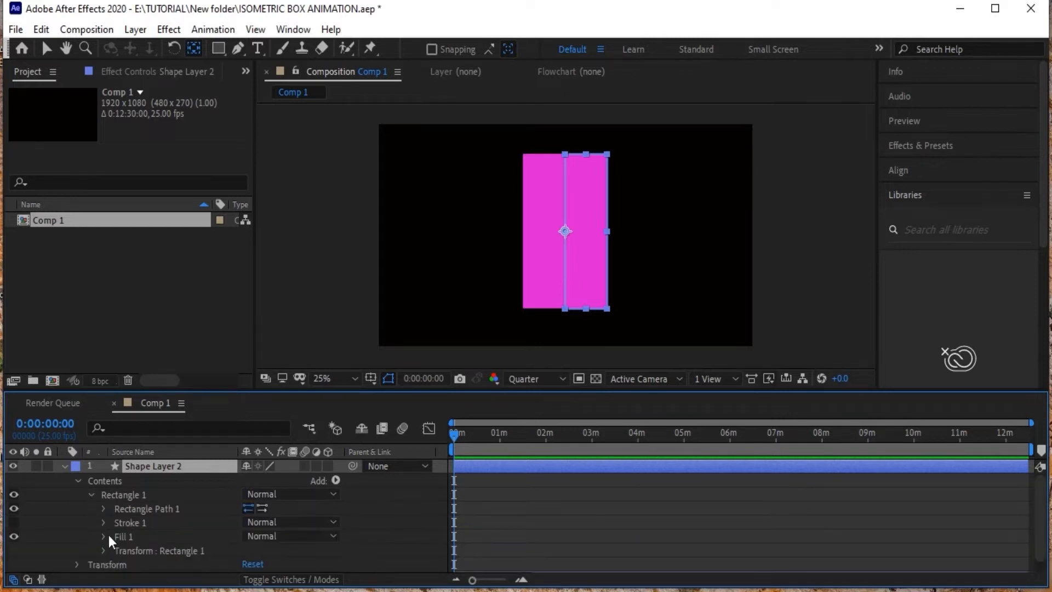
pyautogui.click(104, 536)
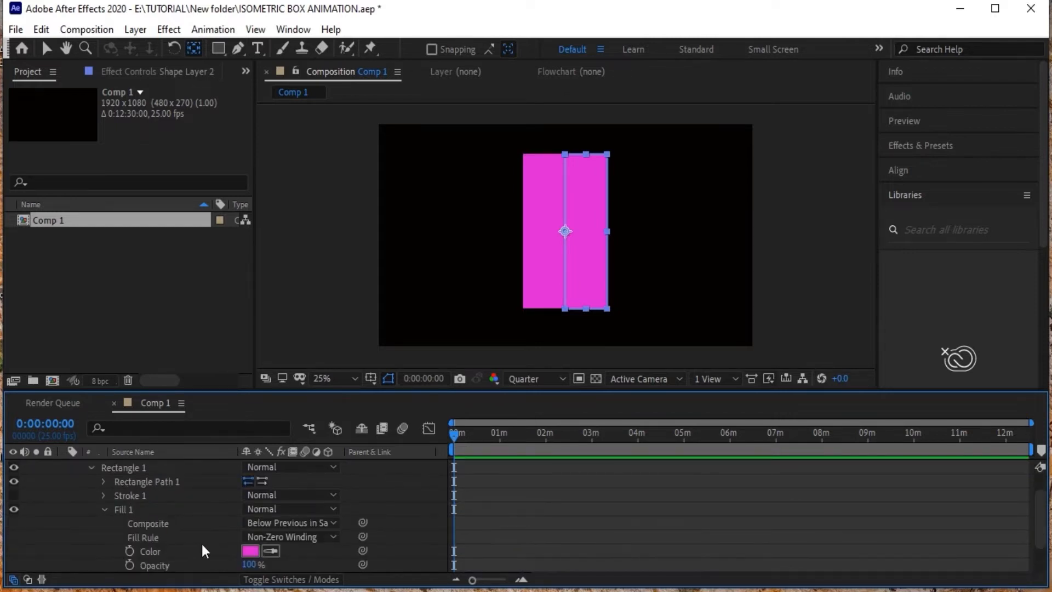
pyautogui.click(250, 551)
pyautogui.click(368, 323)
pyautogui.moveTo(368, 323); pyautogui.dragTo(375, 360)
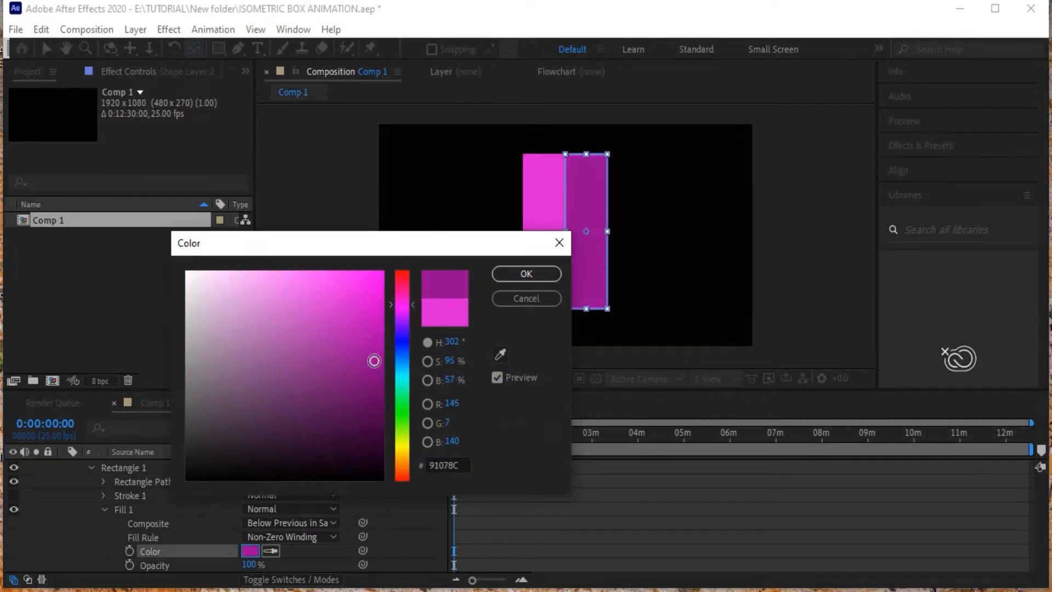
pyautogui.click(524, 274)
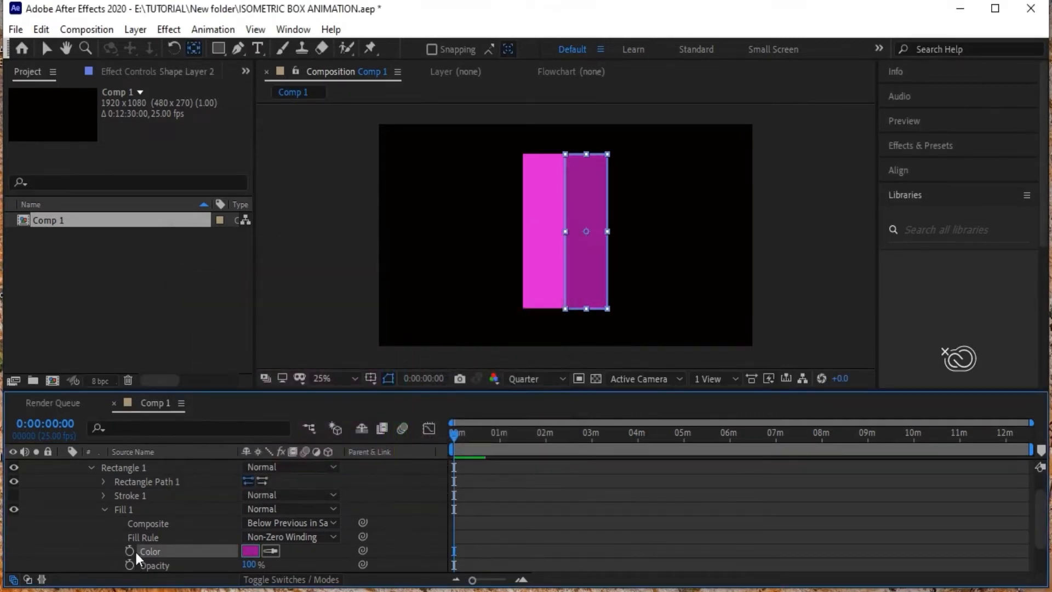
pyautogui.scroll(2, 142, 543)
pyautogui.click(64, 466)
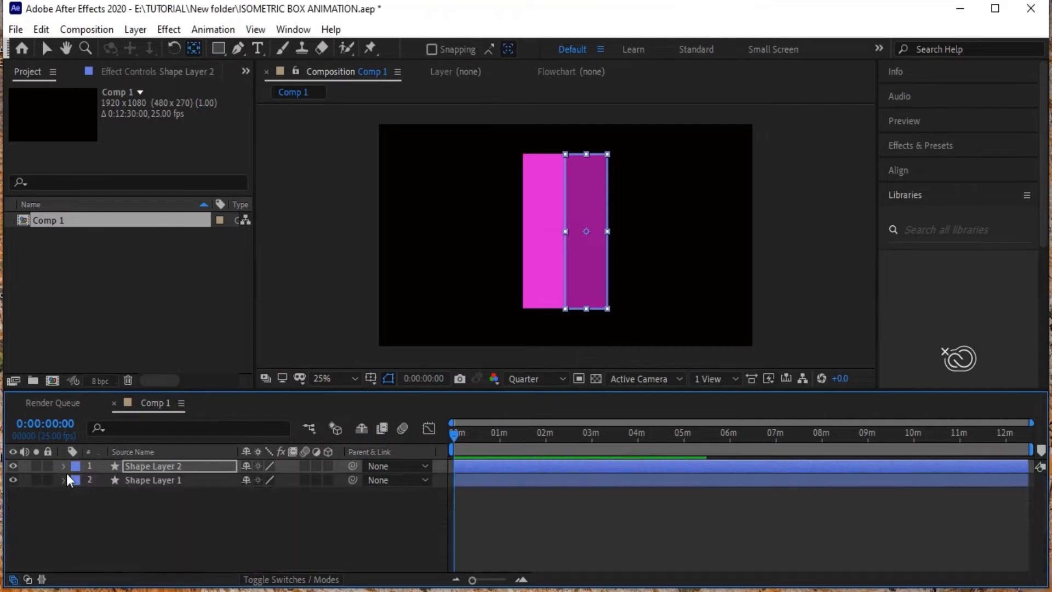
pyautogui.click(209, 539)
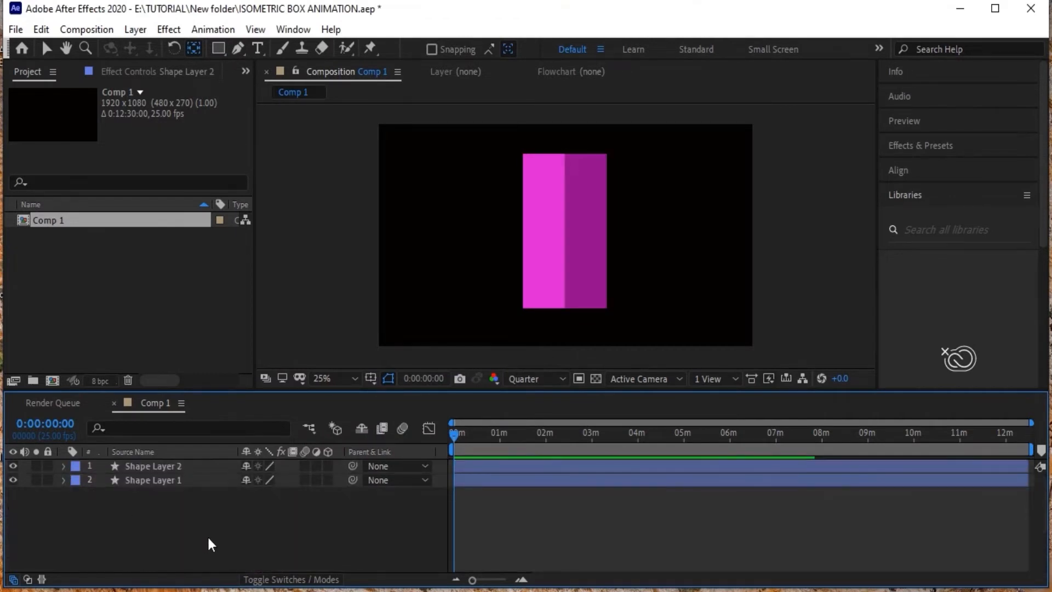
pyautogui.click(147, 481)
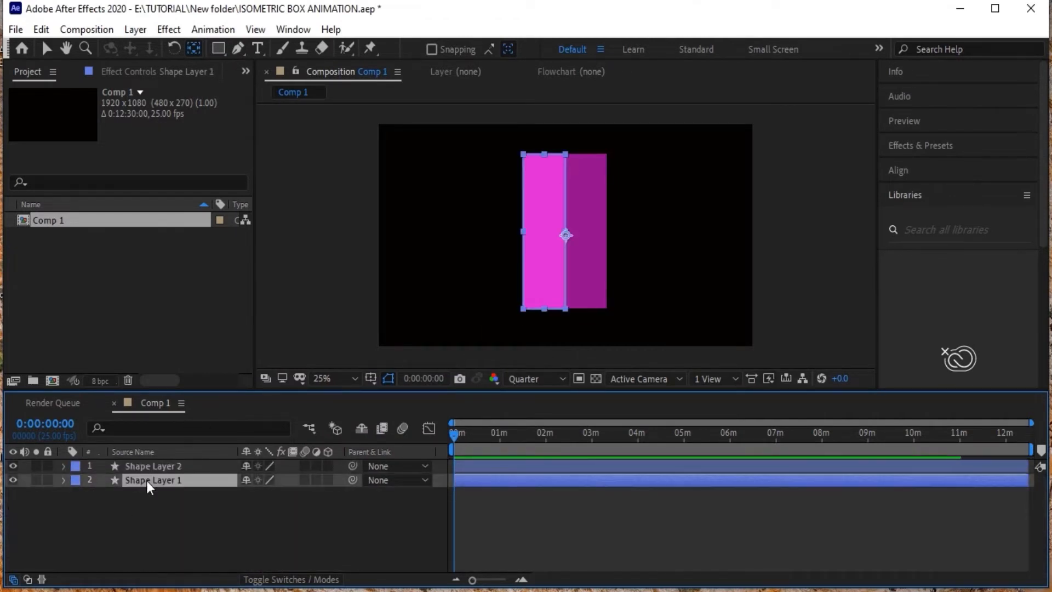
pyautogui.click(64, 480)
pyautogui.click(64, 480)
pyautogui.click(222, 528)
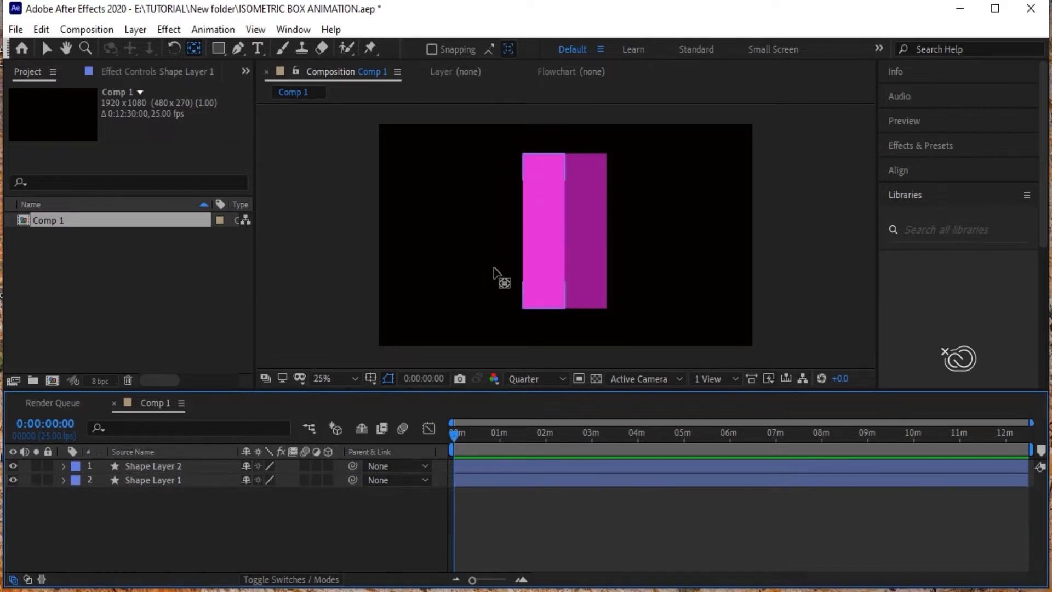
# Convert the rectangle path of Shape Layer 1 to a Bezier path.
pyautogui.click(154, 480)
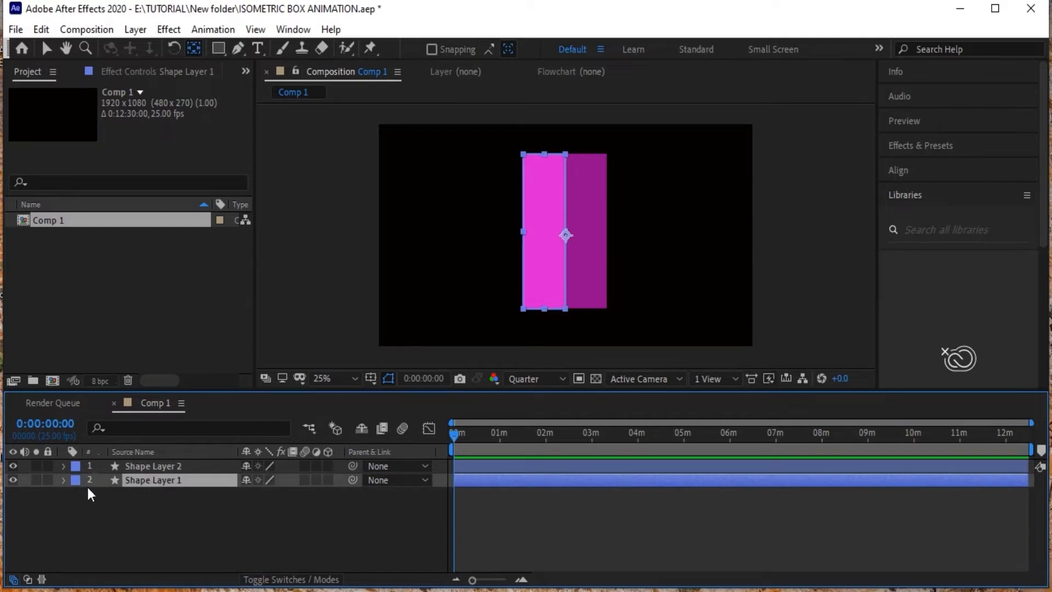
pyautogui.click(63, 480)
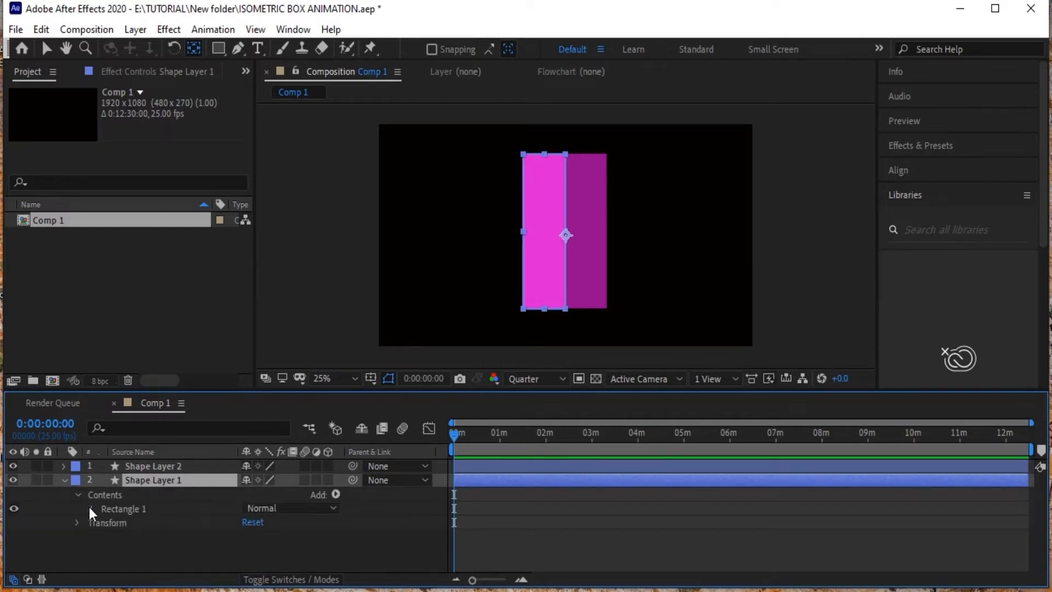
pyautogui.click(91, 508)
pyautogui.click(132, 525)
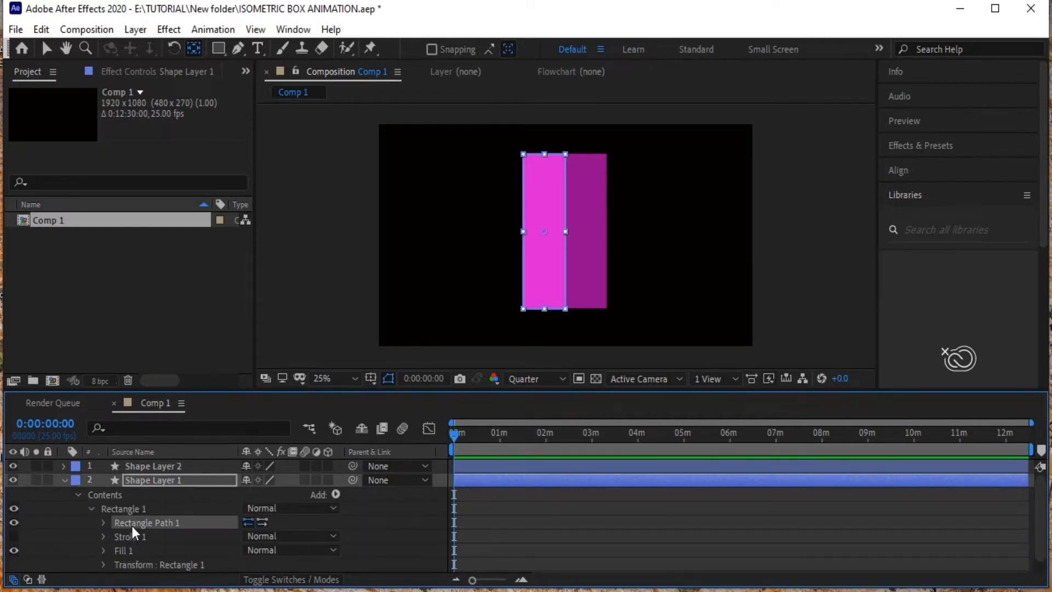
pyautogui.click(104, 522)
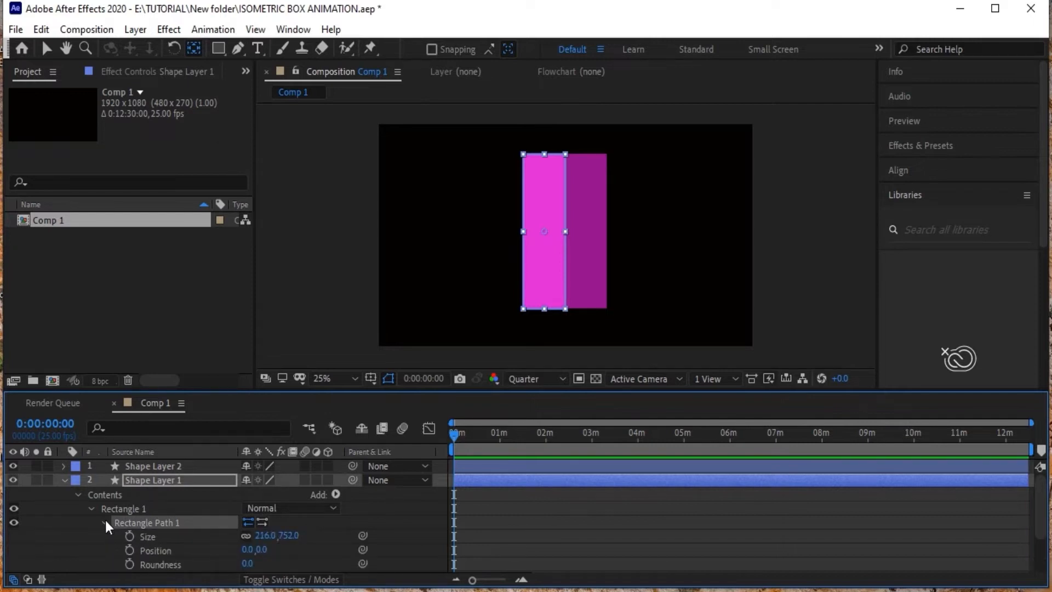
pyautogui.click(104, 523)
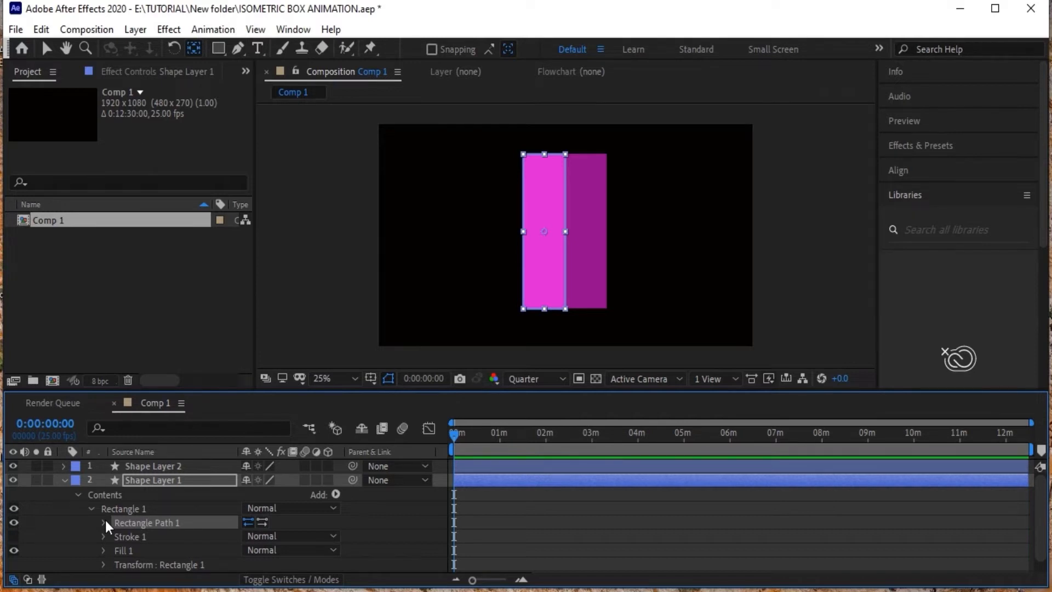
pyautogui.rightClick(146, 524)
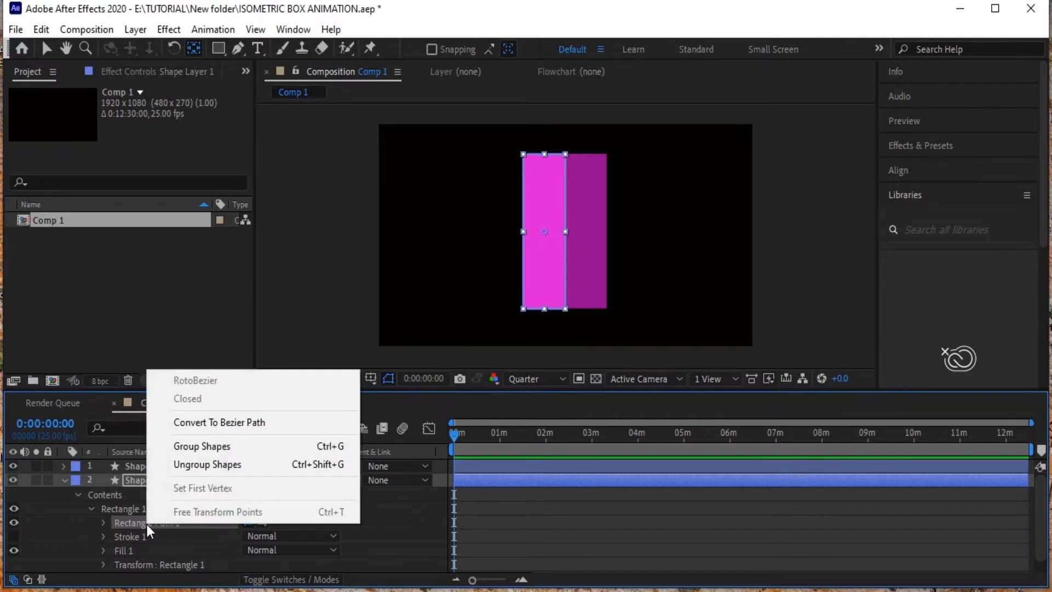
pyautogui.click(252, 423)
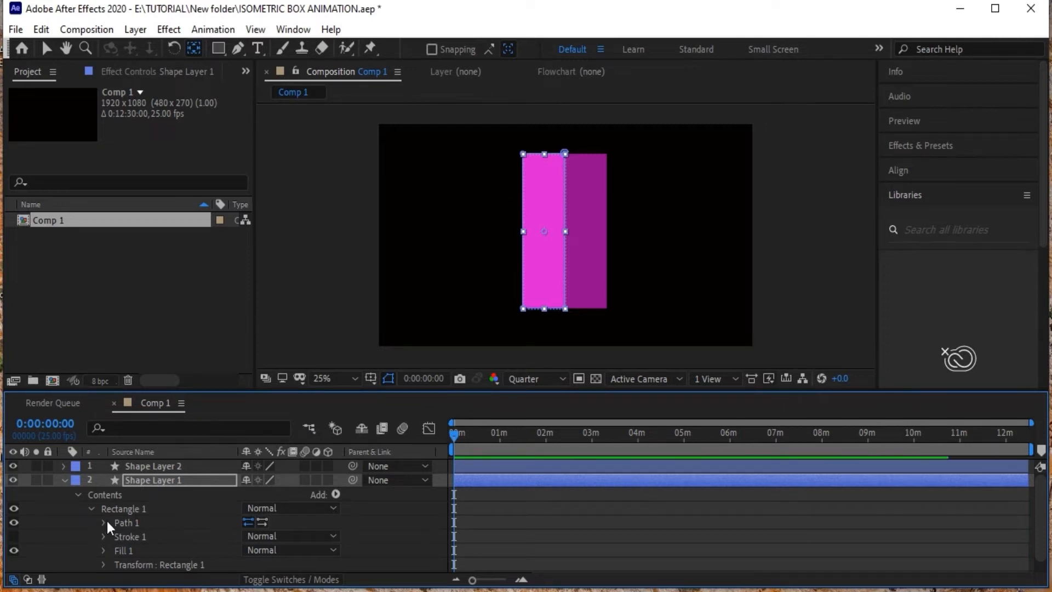
# Nudge only the top inner vertex of Shape Layer 1's path slightly downward so its top edge slopes toward the centre.
pyautogui.click(105, 522)
pyautogui.click(163, 535)
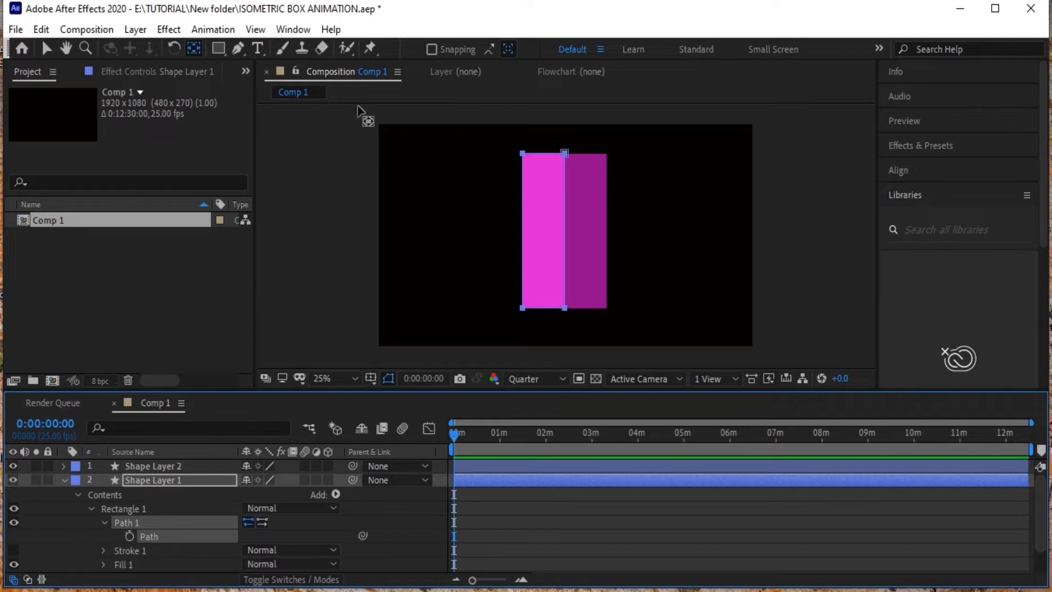
pyautogui.click(42, 50)
pyautogui.moveTo(544, 136); pyautogui.dragTo(572, 162)
pyautogui.press('Down')
pyautogui.press('Down')
pyautogui.press('Down')
pyautogui.press('Down')
pyautogui.press('Down')
pyautogui.press('Down')
pyautogui.press('Down')
pyautogui.press('Down')
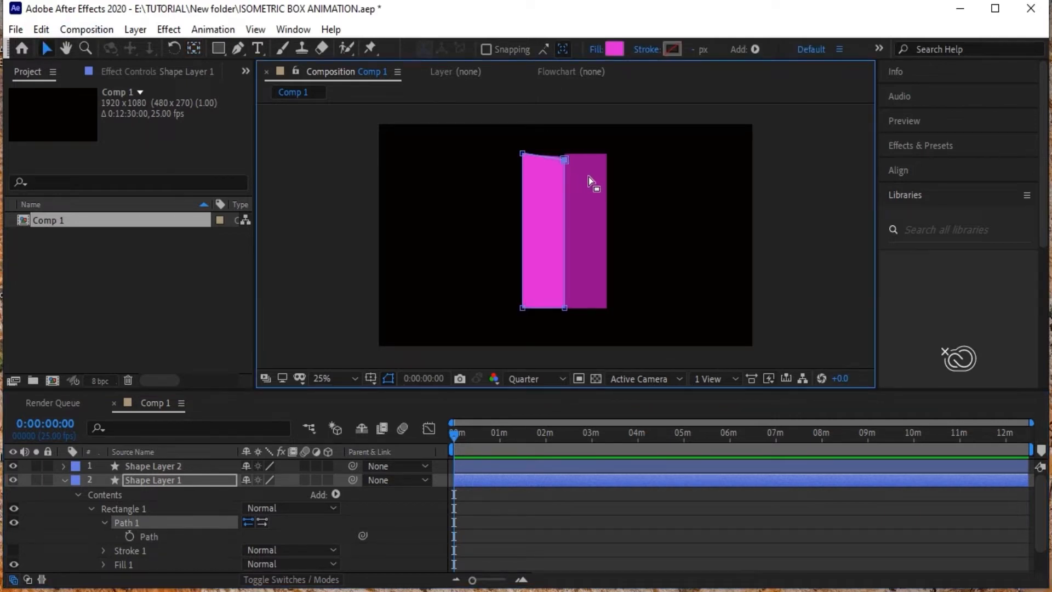
# Shift both outer vertices of Shape Layer 1's path inward to narrow the light face.
pyautogui.moveTo(509, 141); pyautogui.dragTo(525, 356)
pyautogui.press('Right')
pyautogui.press('Right')
pyautogui.press('Right')
pyautogui.press('Right')
pyautogui.press('Right')
pyautogui.press('Right')
pyautogui.press('Right')
pyautogui.press('Right')
pyautogui.press('Right')
pyautogui.press('Right')
pyautogui.press('Right')
pyautogui.press('Right')
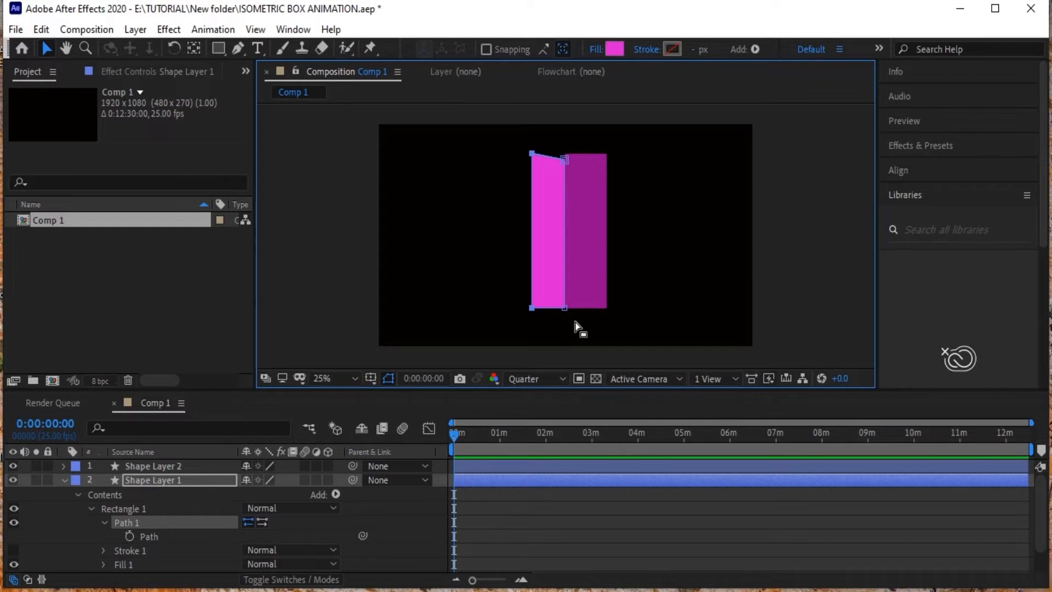
# Lower the bottom inner vertex of Shape Layer 1's path so its bottom edge slopes down toward the centre.
pyautogui.press('Down')
pyautogui.press('Down')
pyautogui.press('Down')
pyautogui.press('Down')
pyautogui.press('Down')
pyautogui.press('Down')
pyautogui.press('Down')
pyautogui.press('Down')
pyautogui.press('Down')
pyautogui.press('Down')
pyautogui.press('Down')
pyautogui.press('Down')
pyautogui.press('Down')
pyautogui.press('Down')
pyautogui.press('Down')
pyautogui.press('Down')
pyautogui.press('Down')
pyautogui.press('Down')
# Move the two outer vertices of the light face further inward, and collapse and deselect Shape Layer 1.
pyautogui.moveTo(514, 143); pyautogui.dragTo(541, 351)
pyautogui.press('Right')
pyautogui.press('Right')
pyautogui.press('Right')
pyautogui.press('Right')
pyautogui.press('Right')
pyautogui.press('Right')
pyautogui.press('Right')
pyautogui.press('Right')
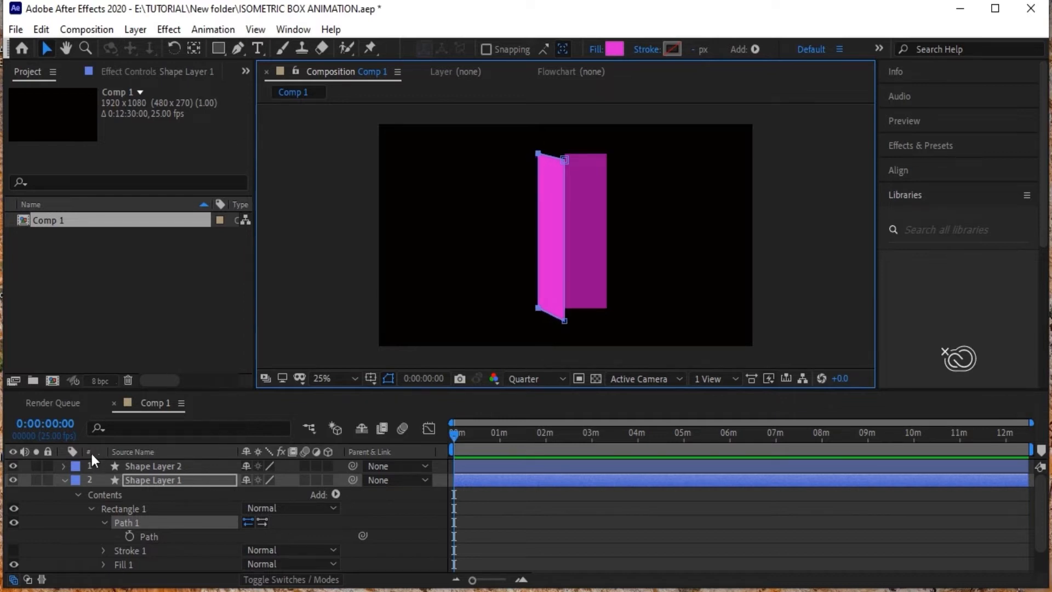
pyautogui.click(64, 480)
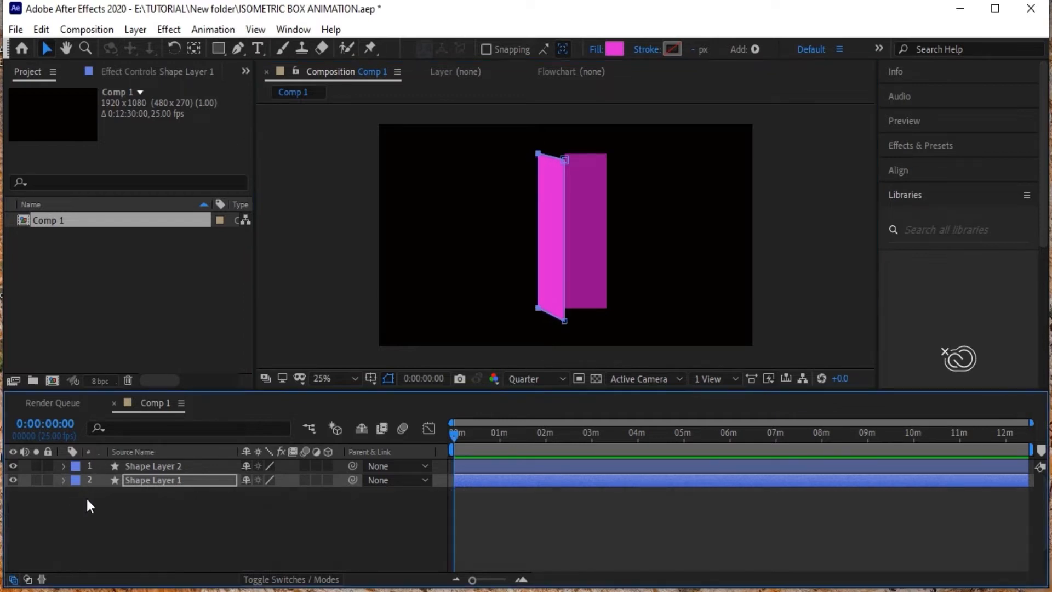
pyautogui.click(221, 524)
# Convert the rectangle path of Shape Layer 2 to a Bezier path.
pyautogui.click(181, 466)
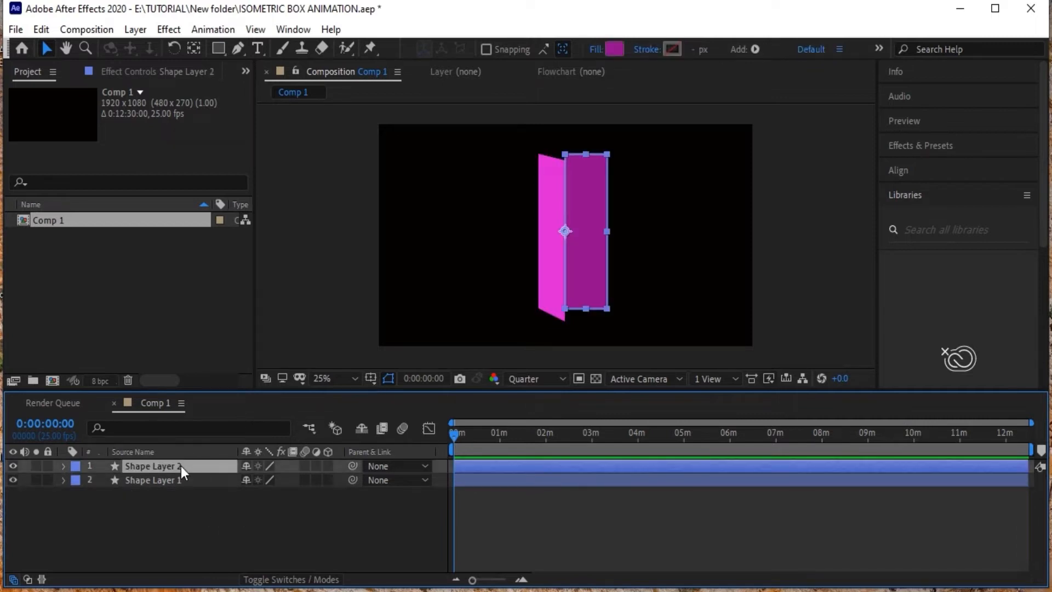
pyautogui.click(63, 466)
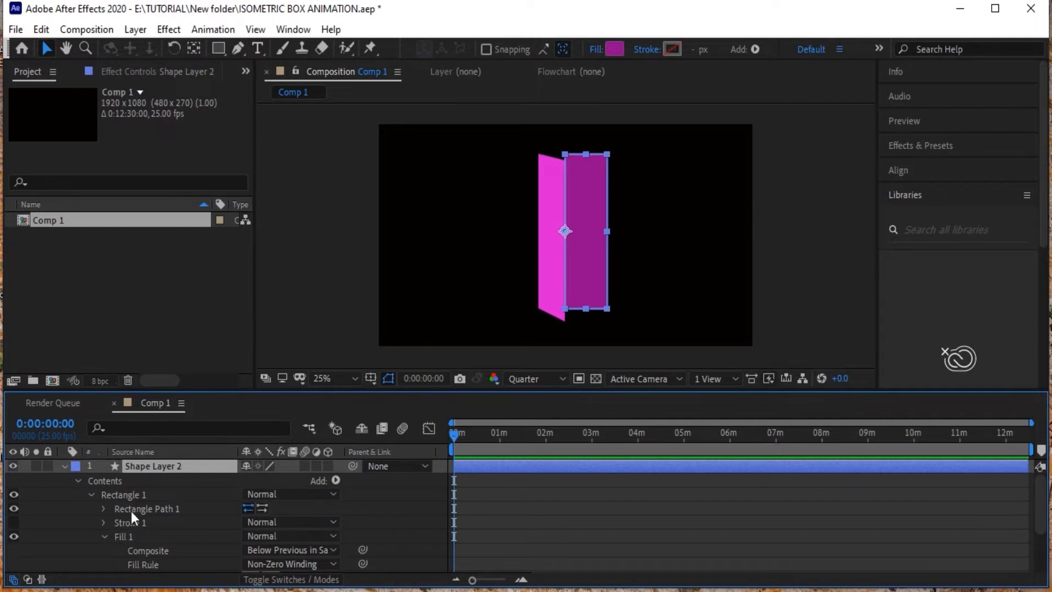
pyautogui.click(94, 496)
pyautogui.rightClick(132, 495)
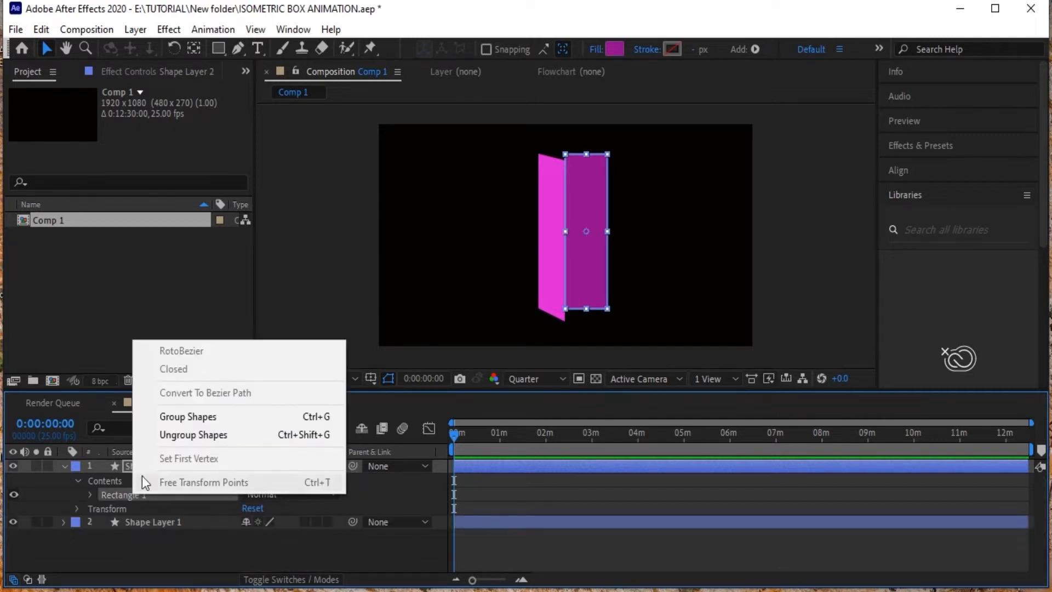
pyautogui.click(90, 495)
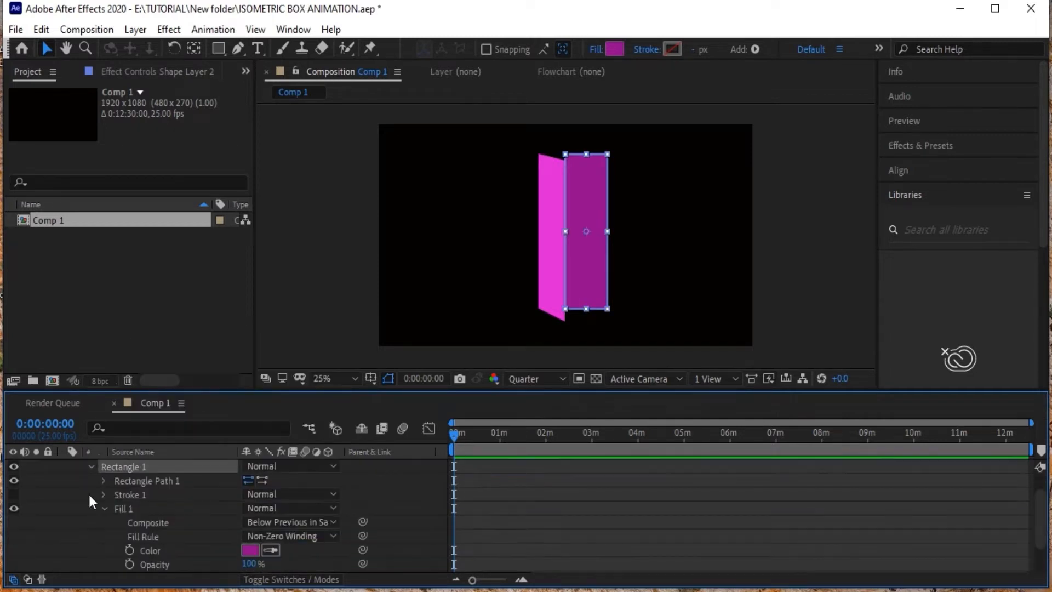
pyautogui.rightClick(140, 480)
pyautogui.click(256, 371)
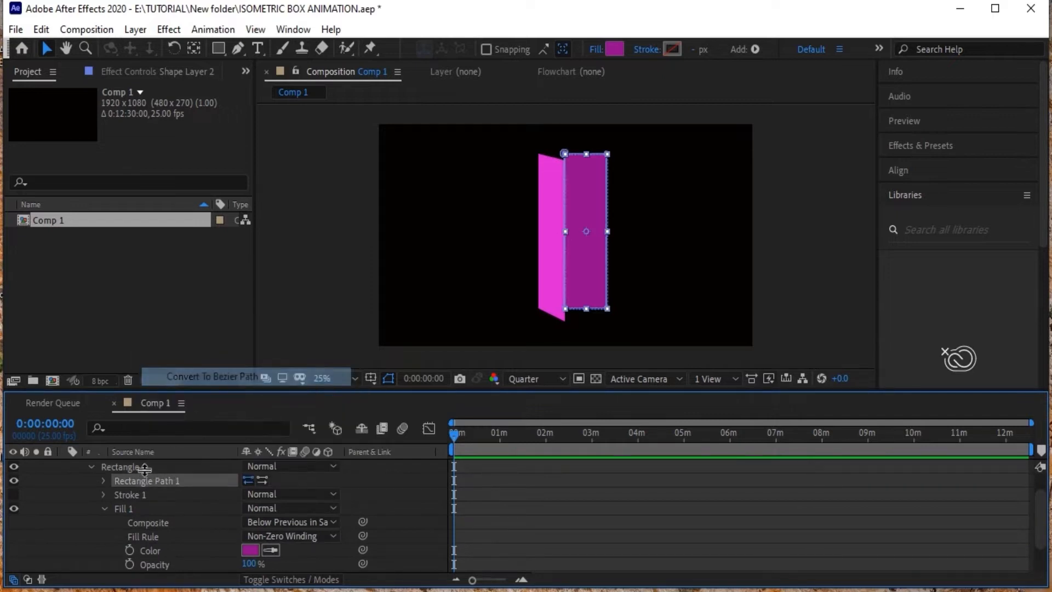
# Lower both inner vertices of Shape Layer 2's path so the dark face slants down toward the centre edge.
pyautogui.click(104, 508)
pyautogui.click(105, 495)
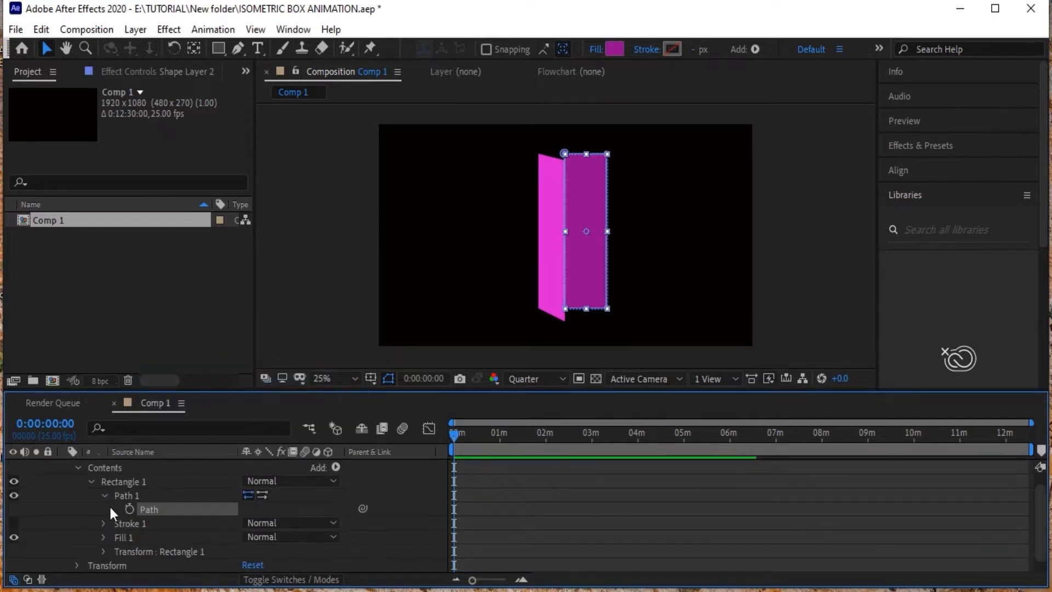
pyautogui.click(154, 508)
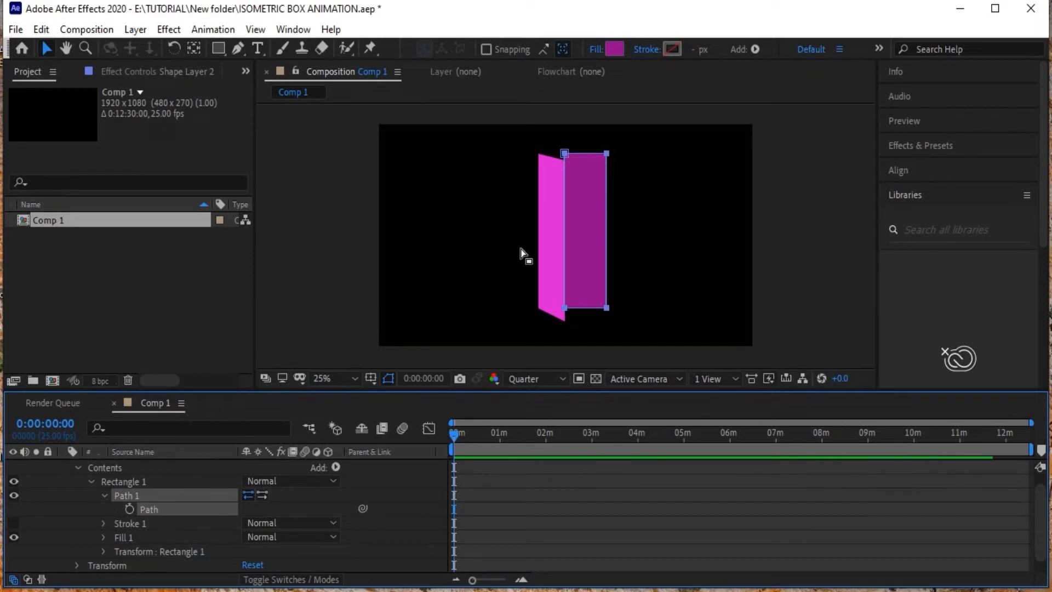
pyautogui.moveTo(548, 137); pyautogui.dragTo(571, 327)
pyautogui.hotkey('shift', 'Down')
pyautogui.hotkey('shift', 'Down')
pyautogui.hotkey('shift', 'Down')
pyautogui.hotkey('shift', 'Down')
pyautogui.hotkey('shift', 'Down')
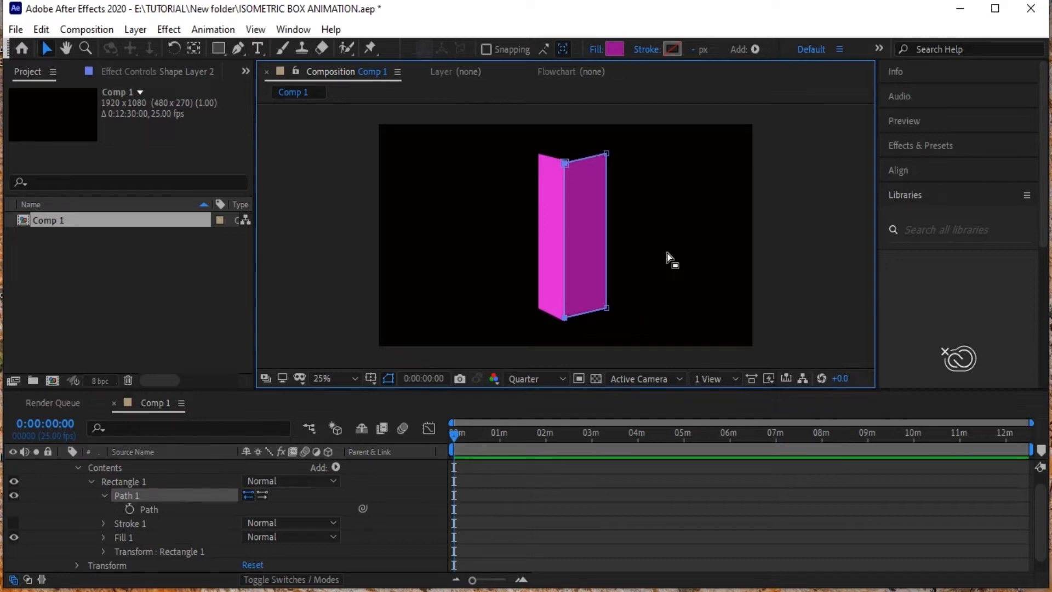
# Raise only the dark face's top inner vertex toward the light face's top inner corner.
pyautogui.press('/')
pyautogui.press('space')
pyautogui.moveTo(629, 153); pyautogui.dragTo(594, 322)
pyautogui.moveTo(560, 181); pyautogui.dragTo(566, 275)
pyautogui.moveTo(503, 168); pyautogui.dragTo(551, 246)
pyautogui.press('Up')
pyautogui.press('Up')
pyautogui.press('Up')
pyautogui.press('Up')
pyautogui.press('Up')
pyautogui.press('Up')
pyautogui.press('Up')
pyautogui.press('Up')
pyautogui.press('Up')
pyautogui.press('Up')
pyautogui.press('Up')
pyautogui.press('Up')
pyautogui.press('Up')
pyautogui.press('Up')
pyautogui.press('Up')
pyautogui.press('Up')
pyautogui.press('Up')
pyautogui.press('Up')
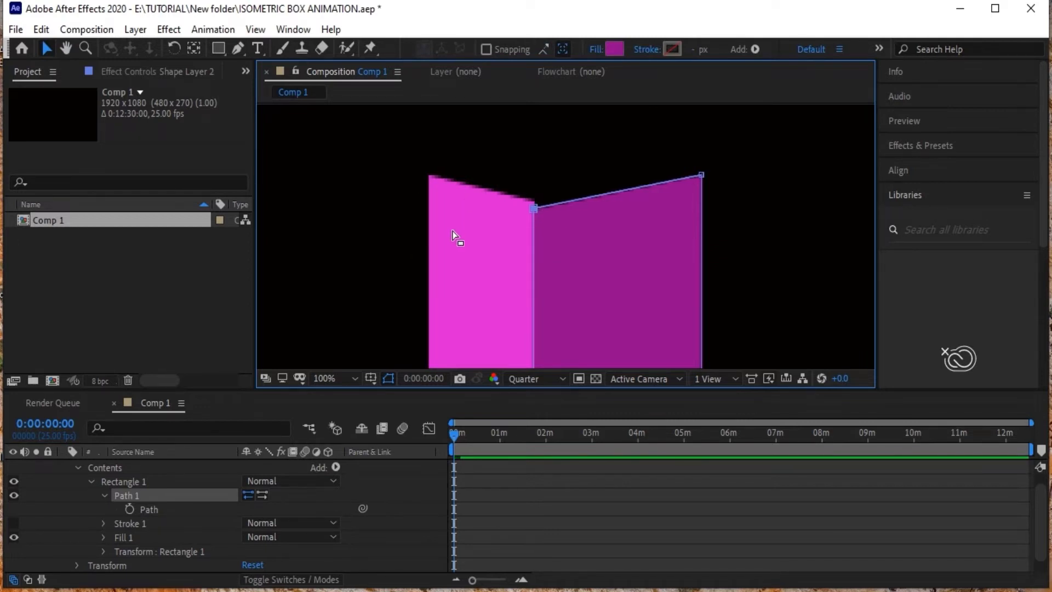
pyautogui.press('Up')
pyautogui.press('Up')
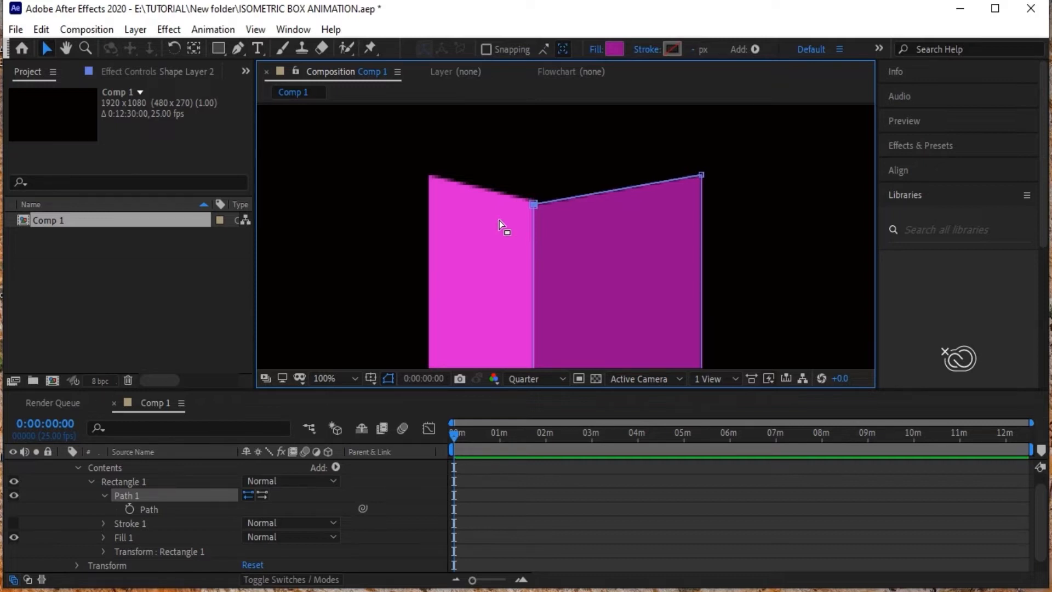
# Set the composition preview resolution to Full with the top corner joint enlarged.
pyautogui.scroll(-2, 589, 243)
pyautogui.scroll(3, 589, 242)
pyautogui.scroll(1, 591, 243)
pyautogui.scroll(-1, 592, 245)
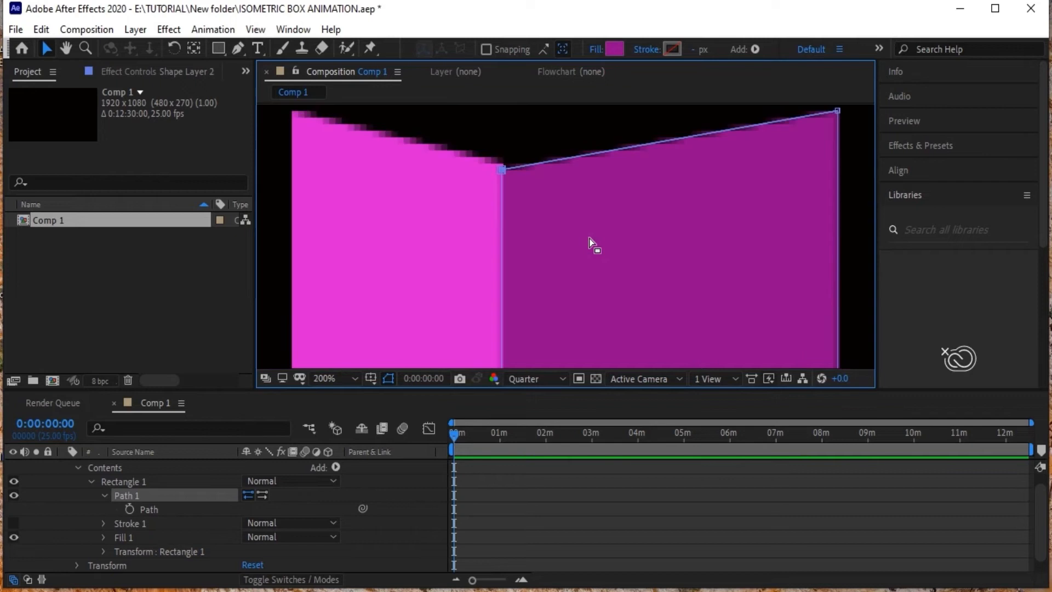
pyautogui.click(535, 378)
pyautogui.click(529, 417)
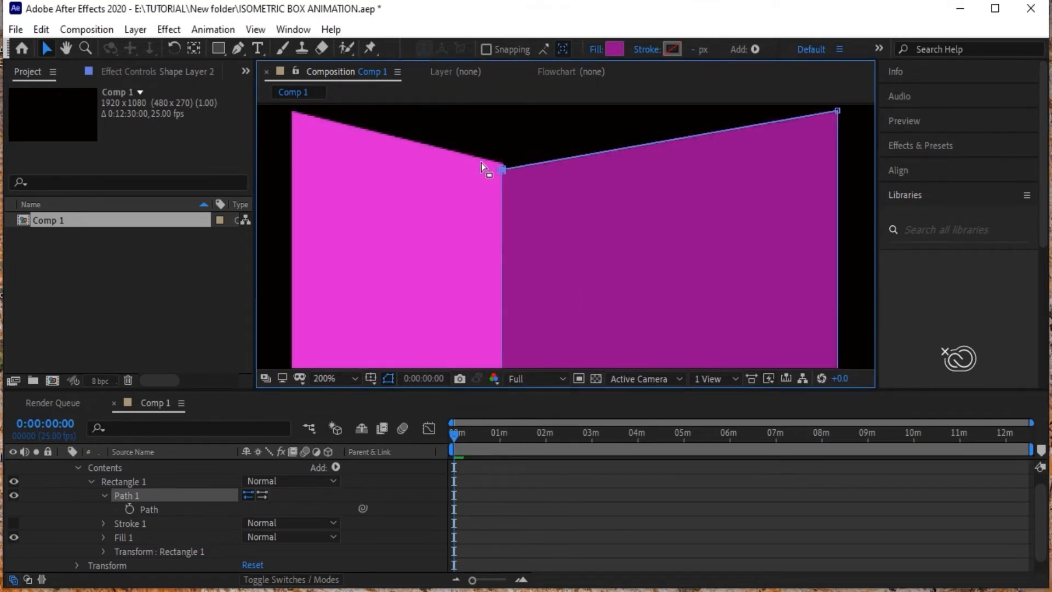
# Raise the dark face's top inner vertex in small nudges to meet the light face's top inner corner.
pyautogui.press('Up')
pyautogui.press('Up')
pyautogui.press('Up')
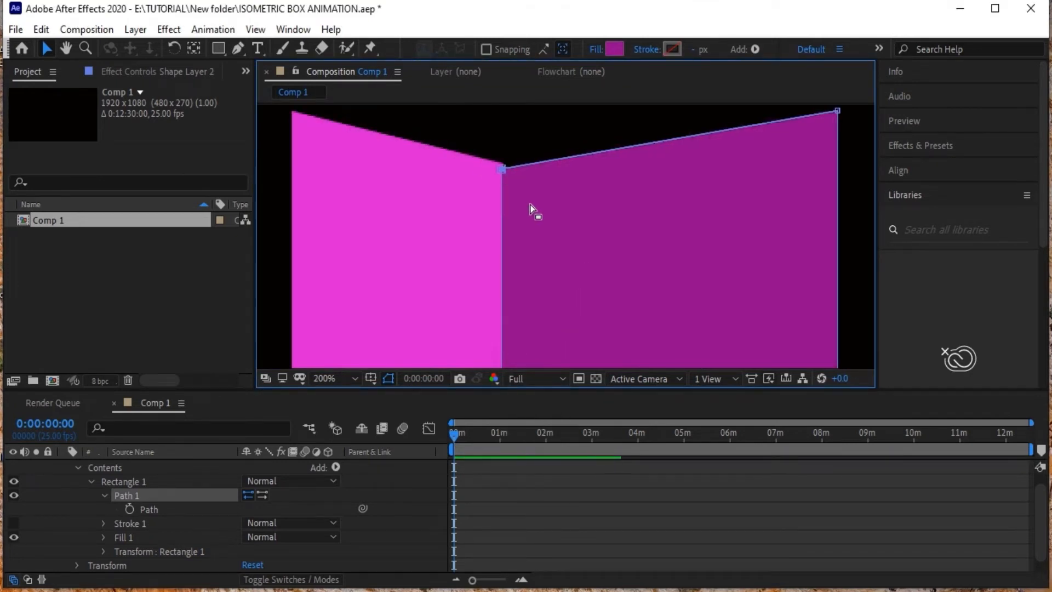
pyautogui.press('Up')
pyautogui.press('Up')
pyautogui.press('Up')
# Lower the dark face's bottom inner vertex until it meets the light face's bottom inner corner.
pyautogui.press('space')
pyautogui.moveTo(507, 288); pyautogui.dragTo(530, 114)
pyautogui.moveTo(531, 322); pyautogui.dragTo(531, 151)
pyautogui.moveTo(515, 304); pyautogui.dragTo(535, 161)
pyautogui.moveTo(555, 291); pyautogui.dragTo(470, 183)
pyautogui.press('Down')
pyautogui.press('Down')
pyautogui.press('Down')
pyautogui.press('Down')
pyautogui.press('Down')
pyautogui.press('Down')
pyautogui.press('Down')
pyautogui.press('Down')
pyautogui.press('Down')
pyautogui.press('Down')
pyautogui.press('Down')
pyautogui.press('Down')
pyautogui.press('Down')
pyautogui.press('Down')
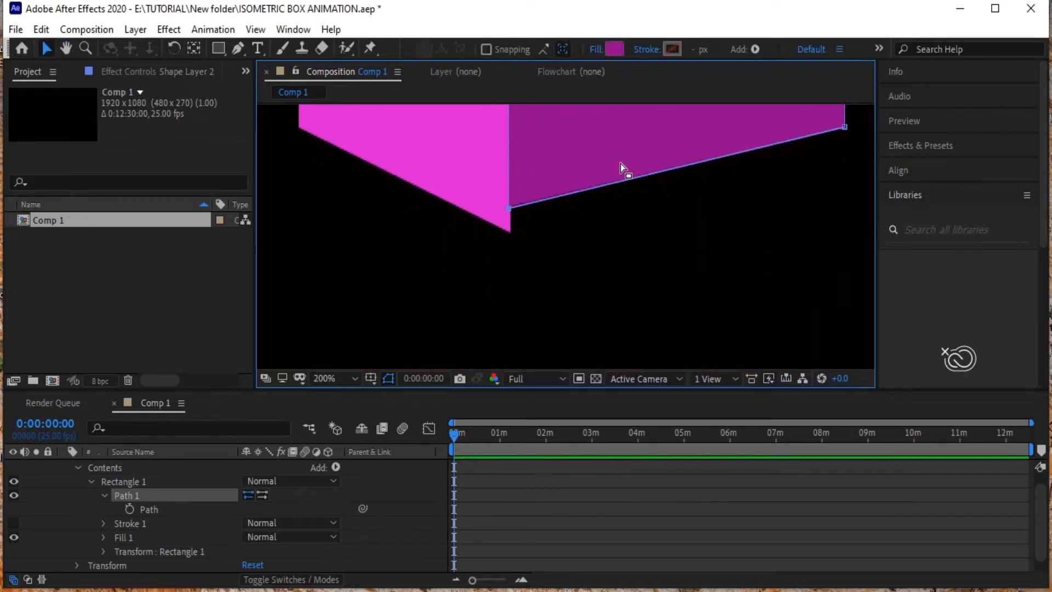
pyautogui.press('Down')
pyautogui.press('Down')
pyautogui.press('Down')
pyautogui.press('Down')
pyautogui.press('Down')
pyautogui.press('Down')
pyautogui.press('Down')
pyautogui.press('Down')
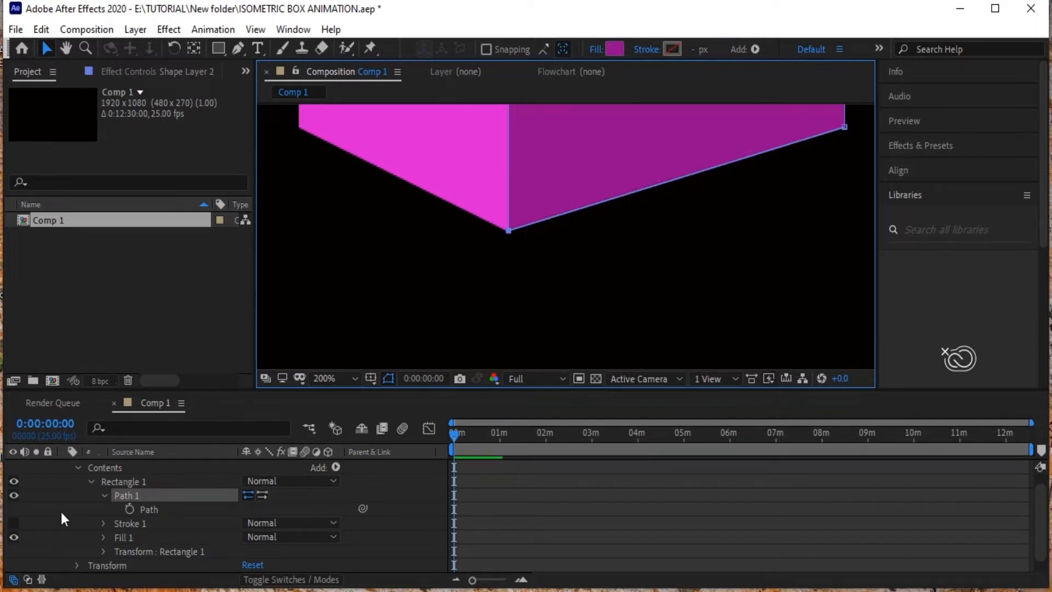
# Check the alignment of the dark face's bottom inner vertex with the light face and collapse Shape Layer 2's properties.
pyautogui.scroll(1, 127, 487)
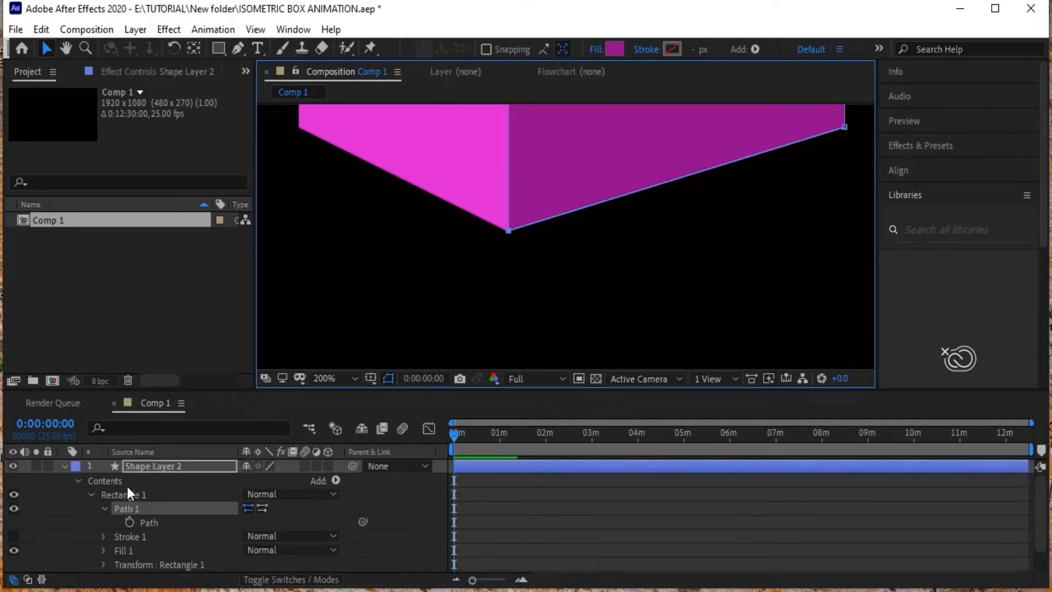
pyautogui.click(62, 467)
pyautogui.click(144, 513)
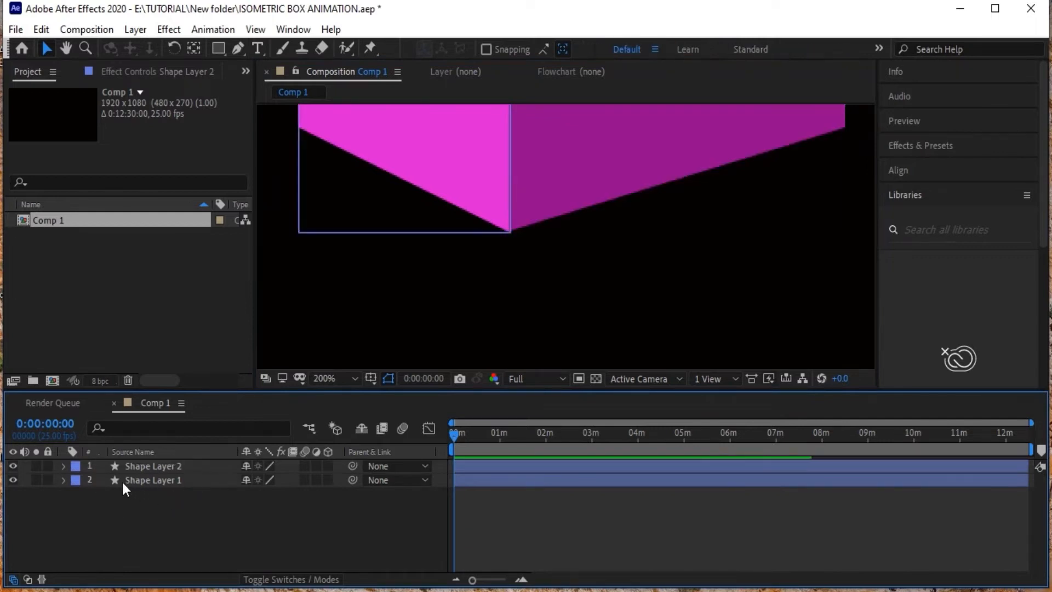
pyautogui.click(62, 467)
pyautogui.click(149, 523)
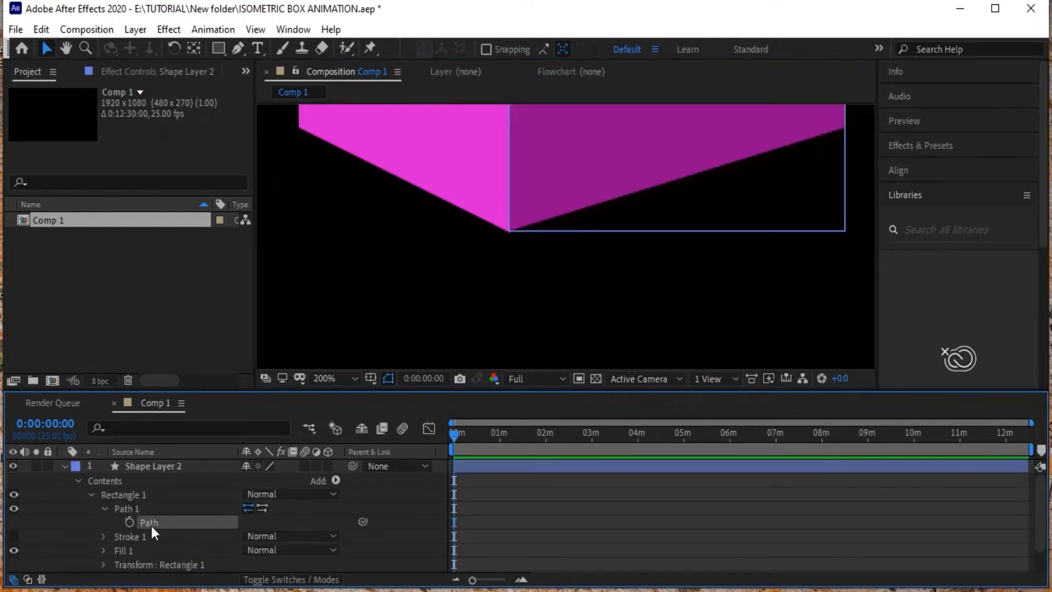
pyautogui.moveTo(559, 287); pyautogui.dragTo(445, 189)
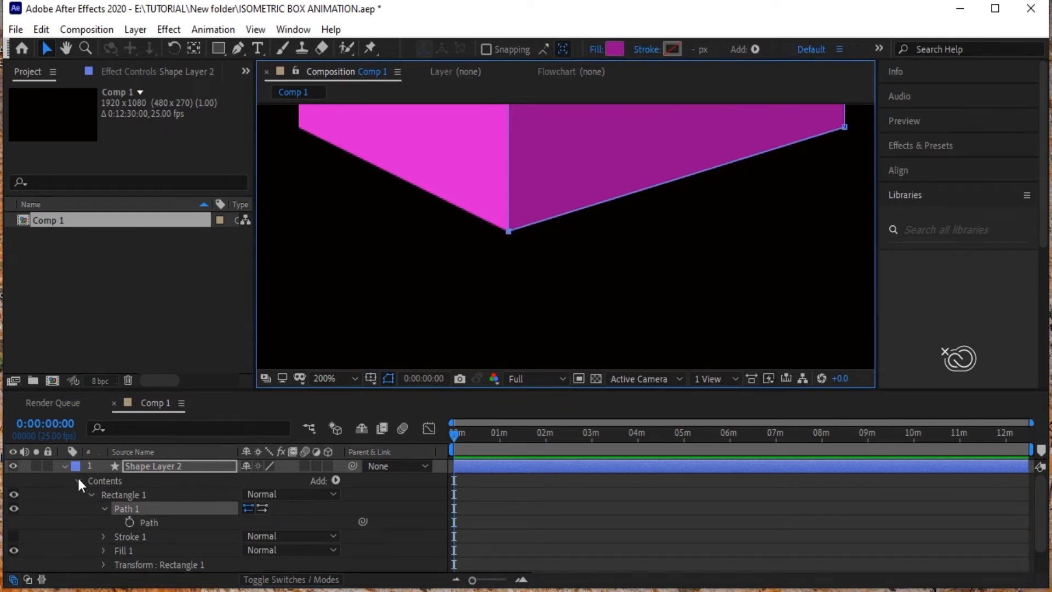
pyautogui.click(62, 464)
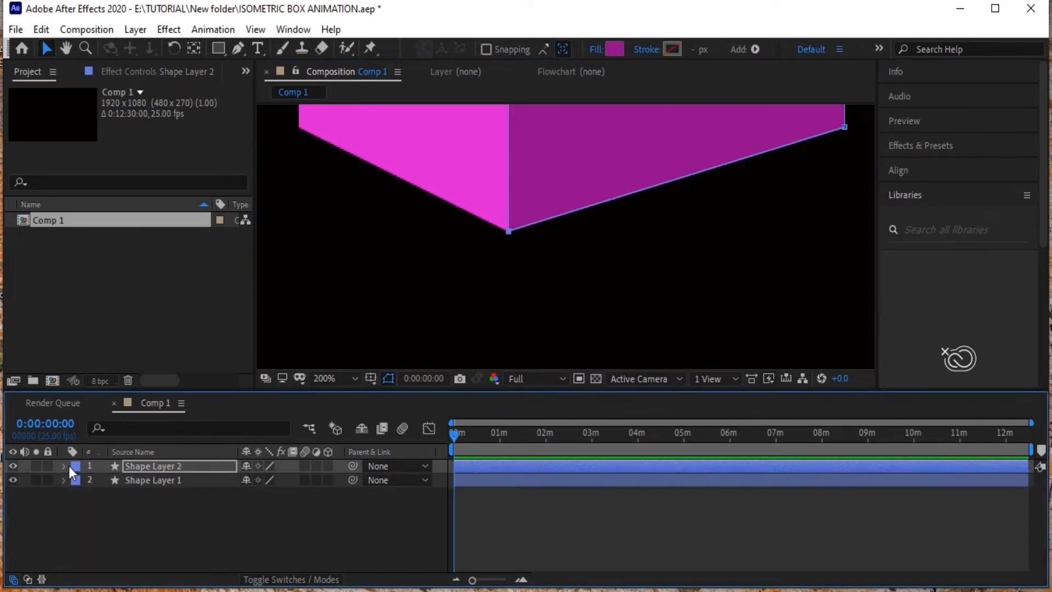
pyautogui.click(148, 507)
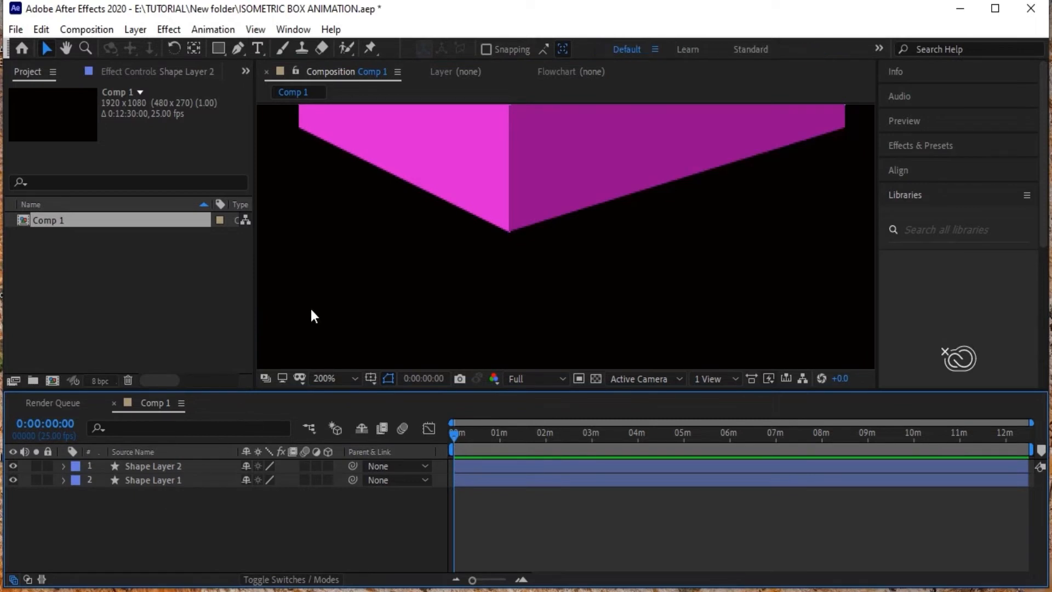
# Add a new empty shape layer above the two box faces in Comp 1.
pyautogui.scroll(-2, 311, 310)
pyautogui.press('space')
pyautogui.moveTo(604, 133); pyautogui.dragTo(573, 304)
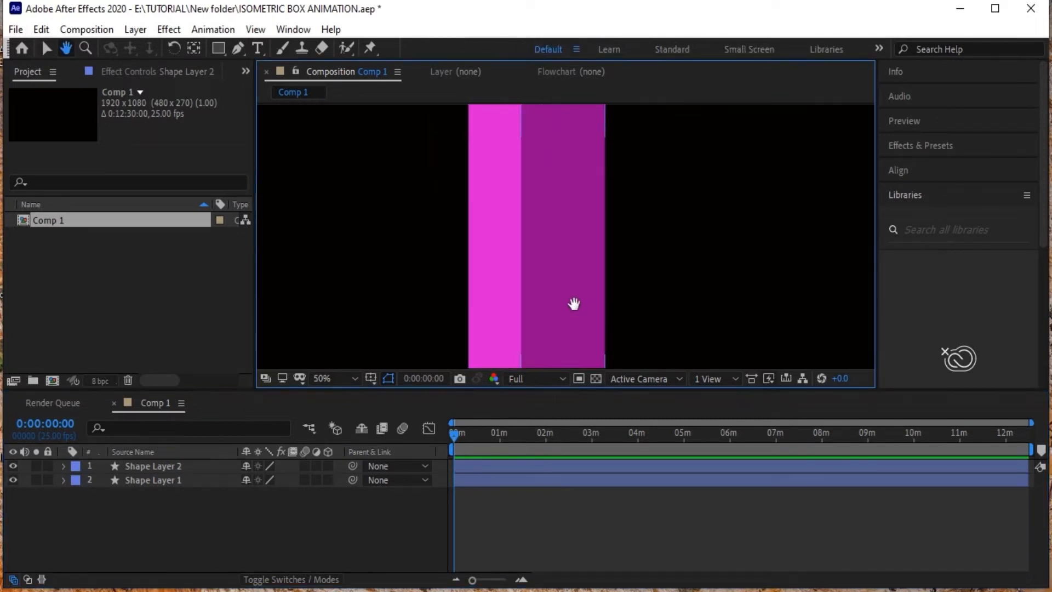
pyautogui.moveTo(557, 160); pyautogui.dragTo(563, 307)
pyautogui.rightClick(126, 535)
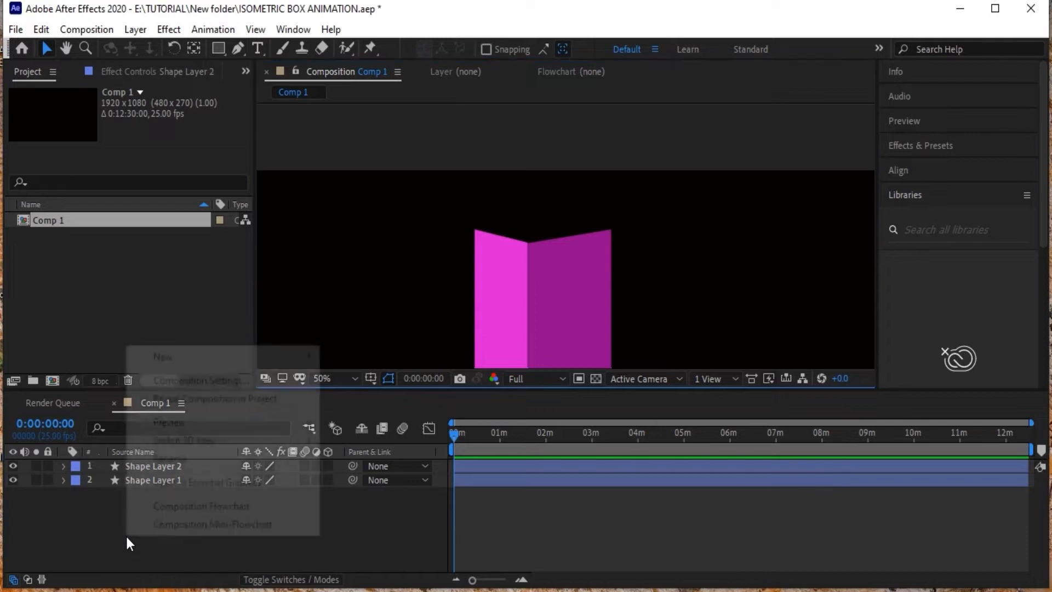
pyautogui.moveTo(264, 356)
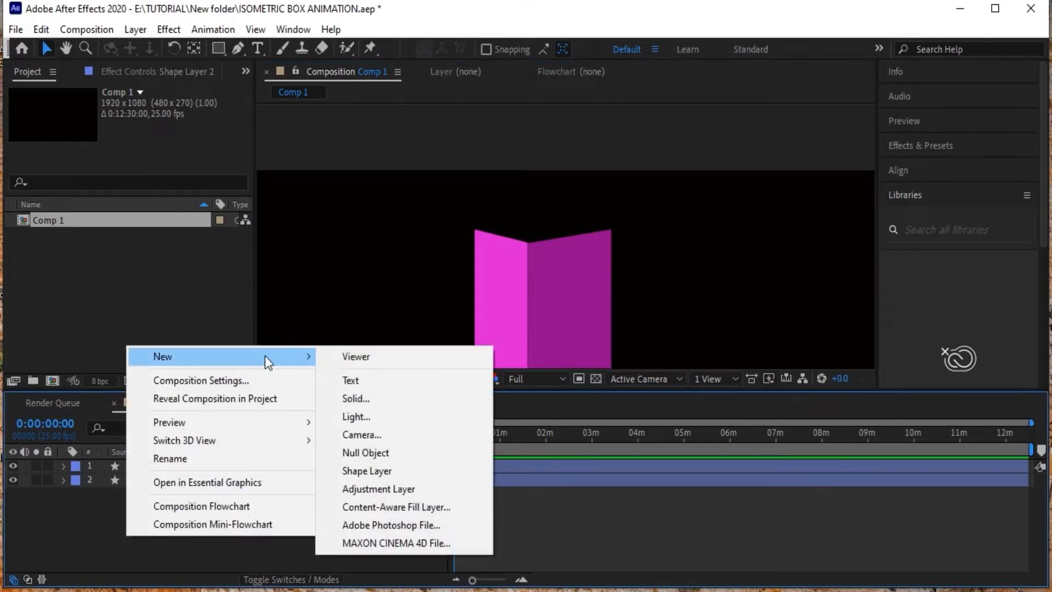
pyautogui.click(387, 471)
pyautogui.press('q')
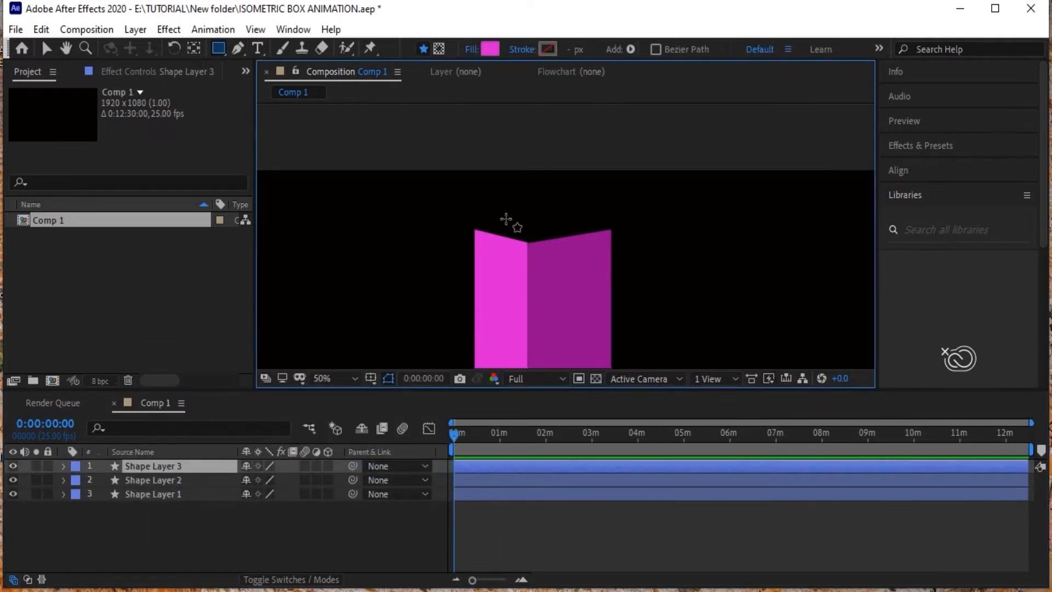
# Nudge the top inner vertex of Shape Layer 2's path up one step to close the gap at the joint.
pyautogui.press('/')
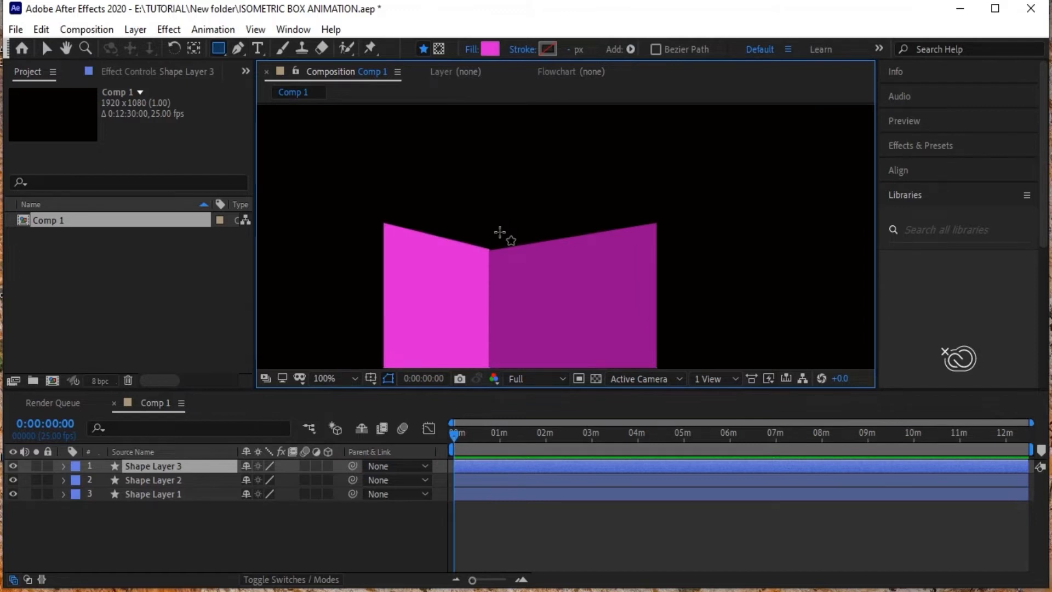
pyautogui.click(121, 479)
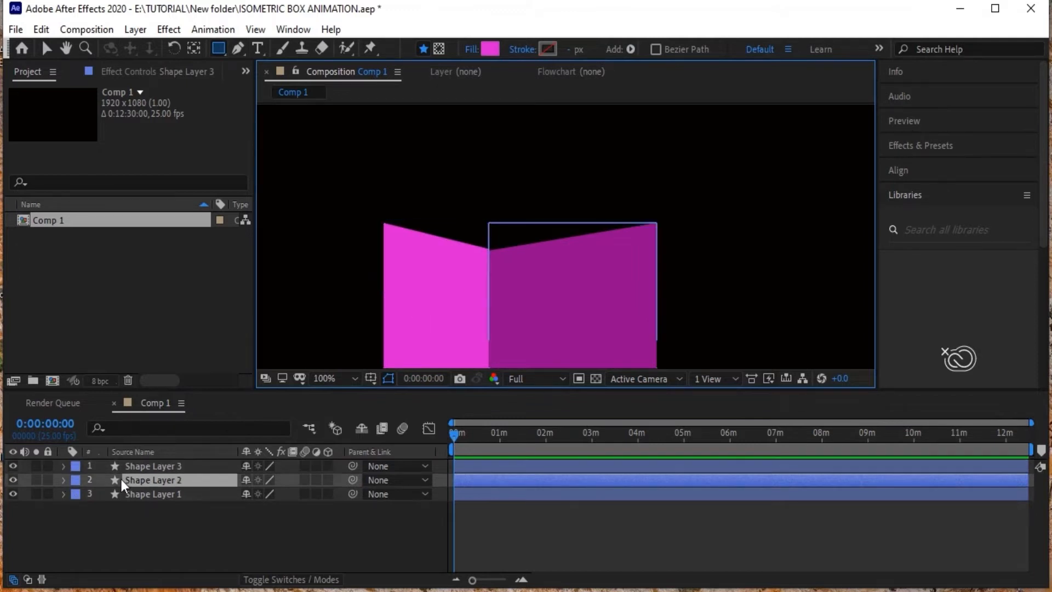
pyautogui.click(62, 480)
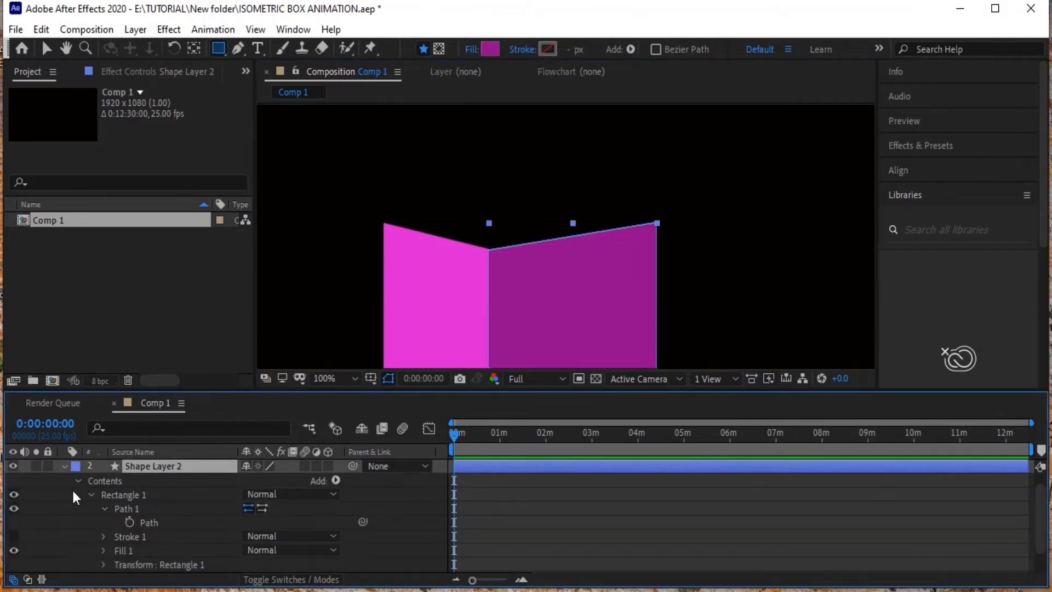
pyautogui.click(139, 520)
pyautogui.press('.')
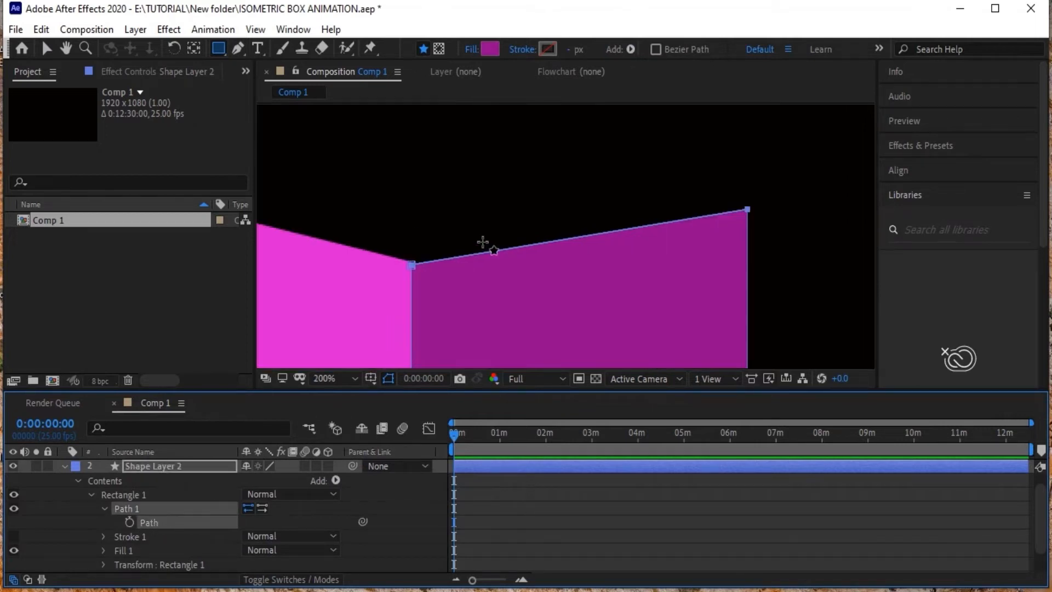
pyautogui.press('.')
pyautogui.press('h')
pyautogui.moveTo(282, 235); pyautogui.dragTo(512, 195)
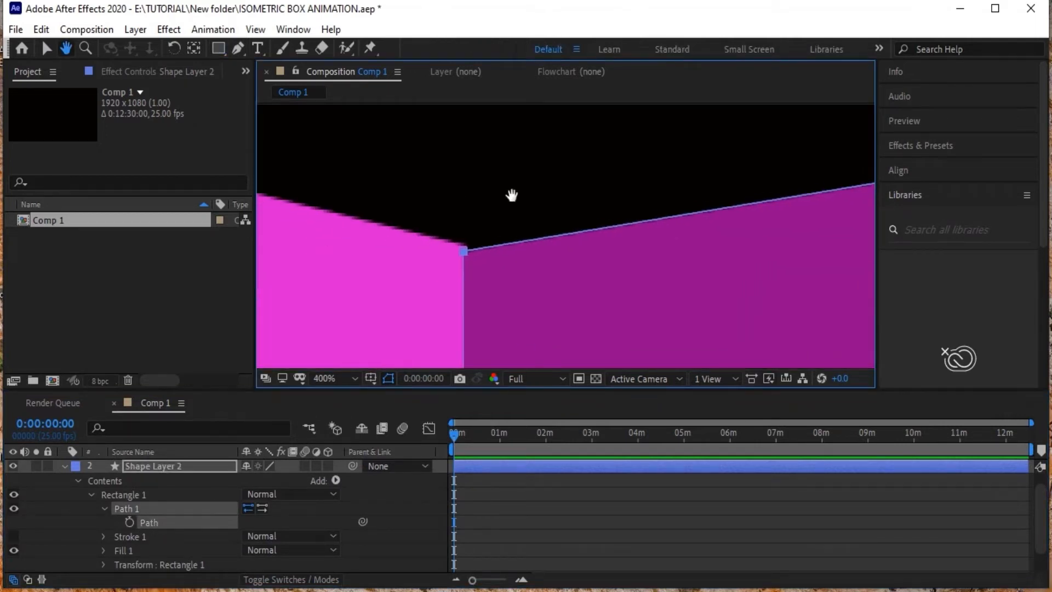
pyautogui.press('q')
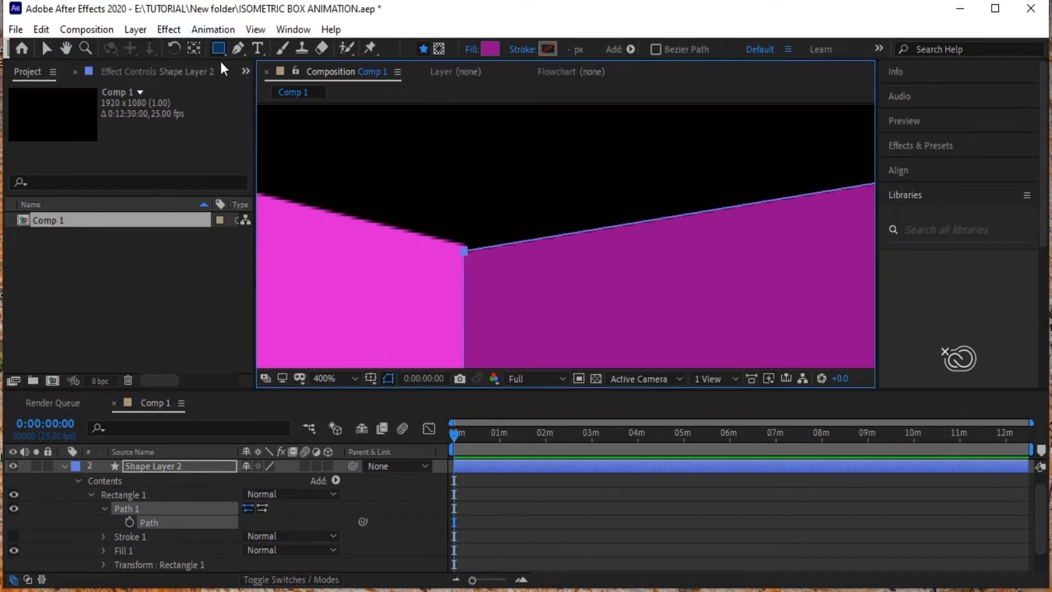
pyautogui.click(48, 52)
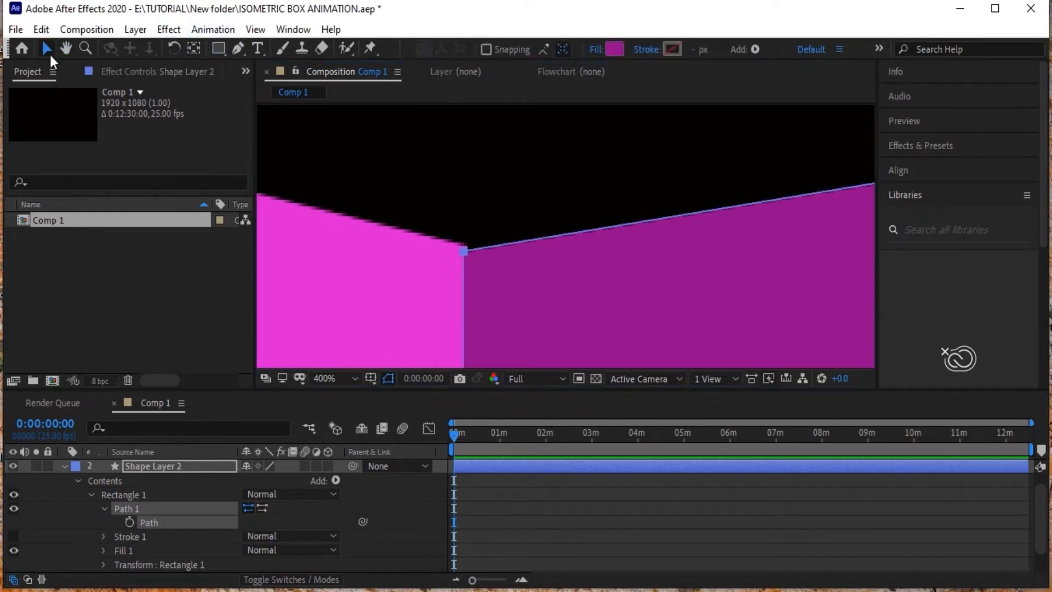
pyautogui.moveTo(438, 215); pyautogui.dragTo(500, 300)
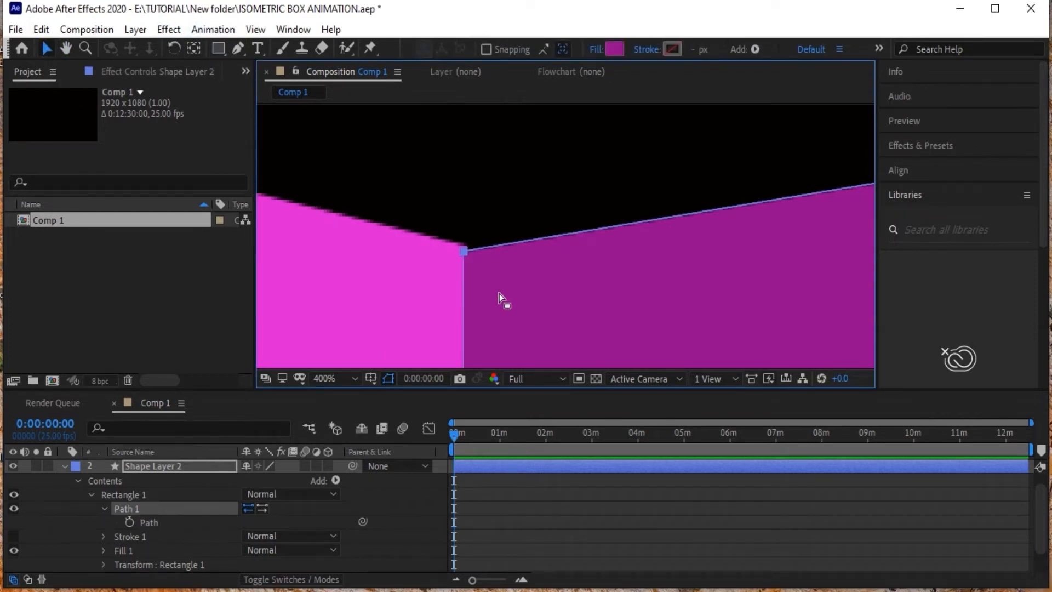
pyautogui.press('Up')
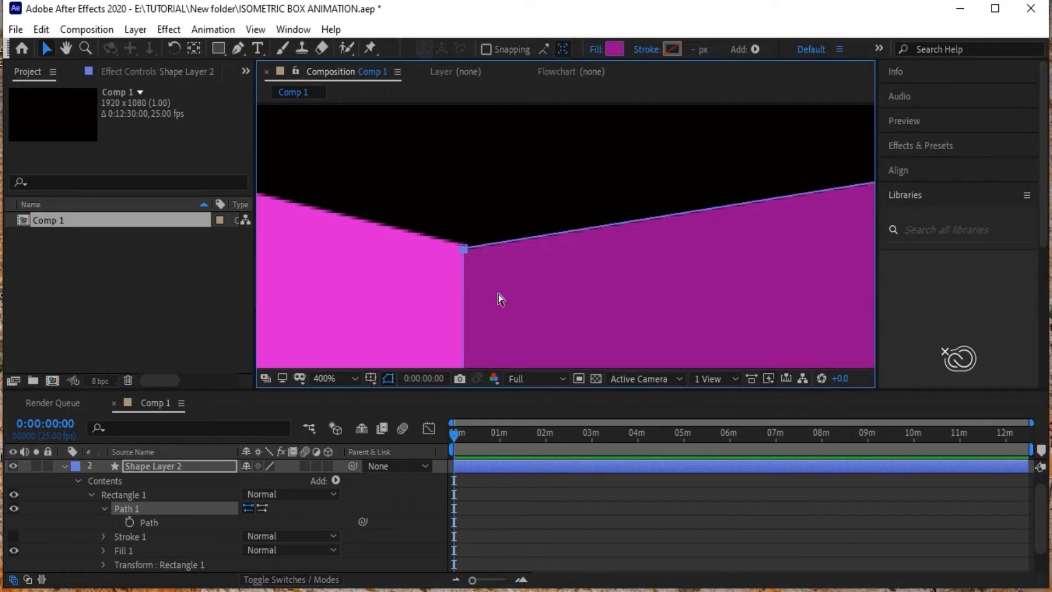
pyautogui.press('/')
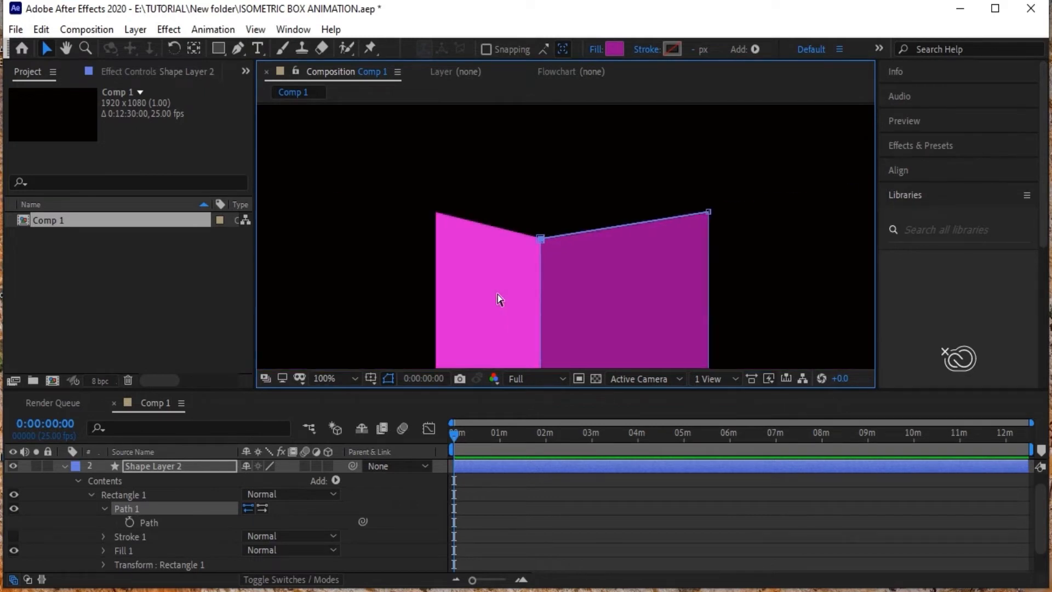
pyautogui.click(63, 466)
pyautogui.rightClick(103, 532)
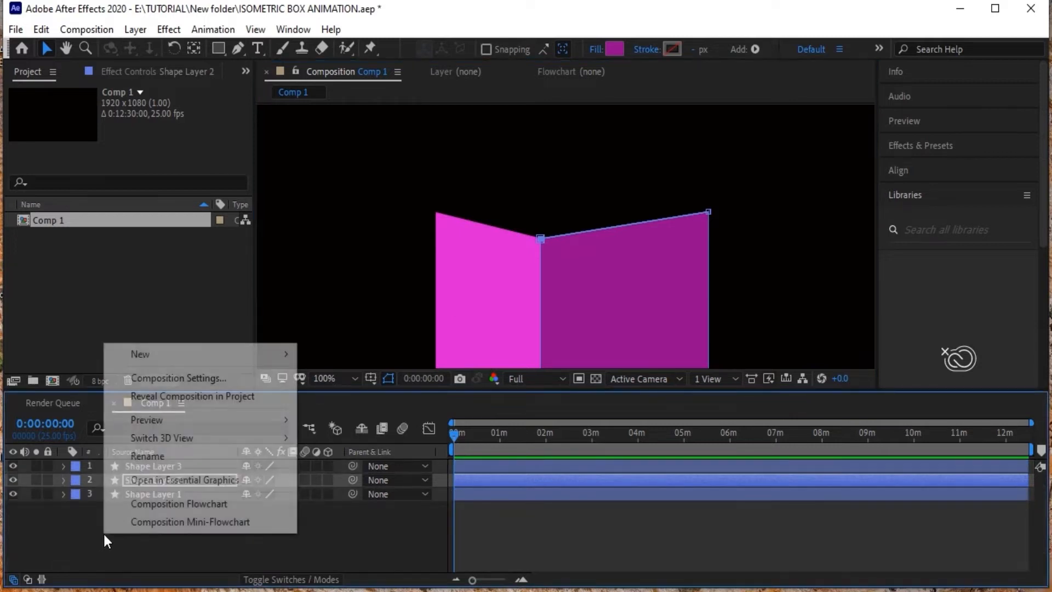
pyautogui.click(47, 545)
pyautogui.click(152, 466)
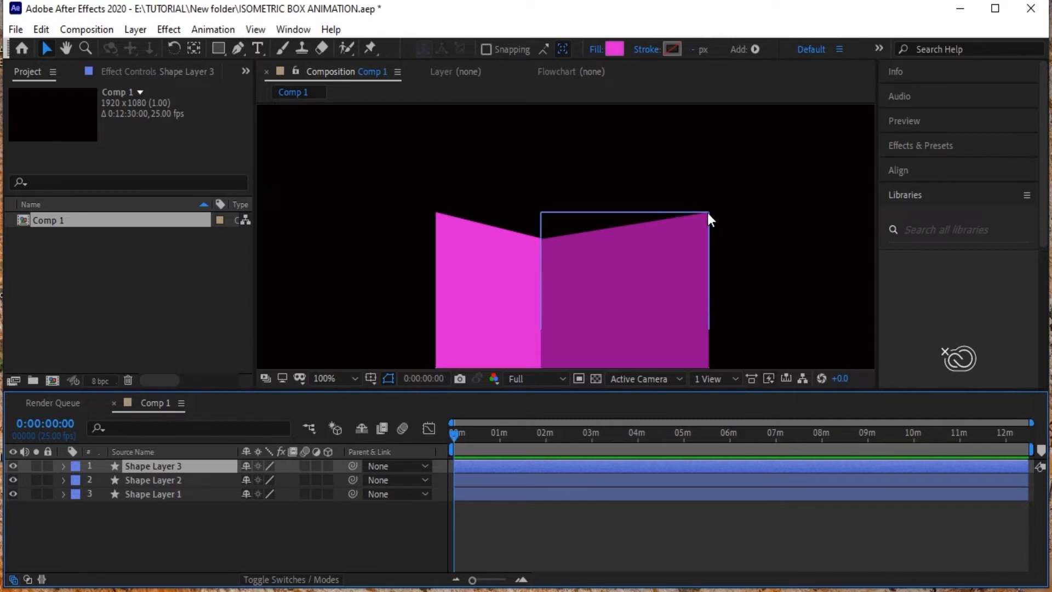
pyautogui.click(172, 528)
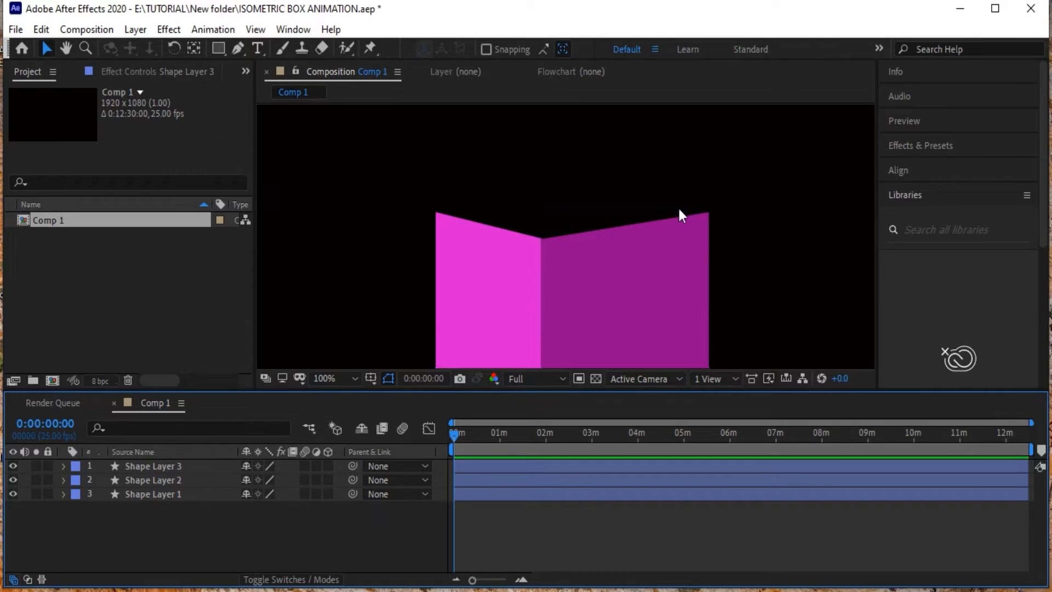
# Set the fill colour for Shape Layer 3 to light pink E9A3E7.
pyautogui.click(154, 463)
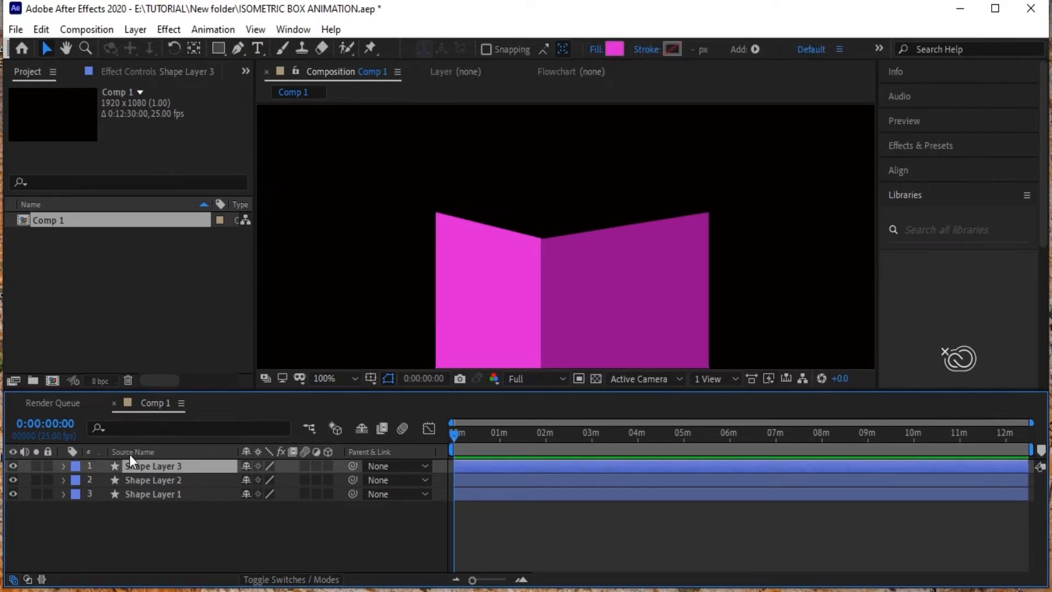
pyautogui.click(618, 50)
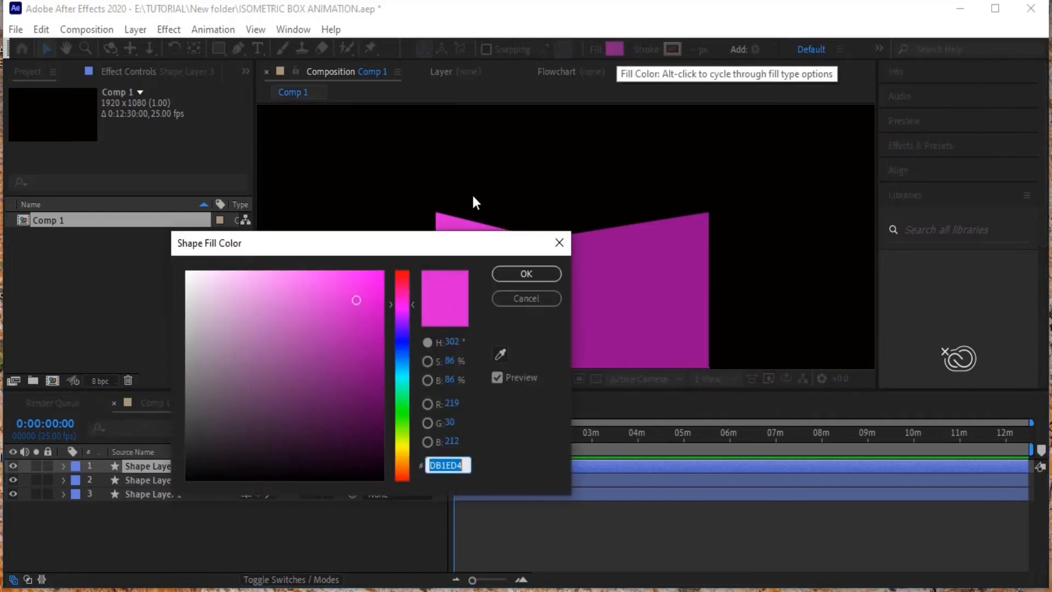
pyautogui.moveTo(340, 301); pyautogui.dragTo(244, 289)
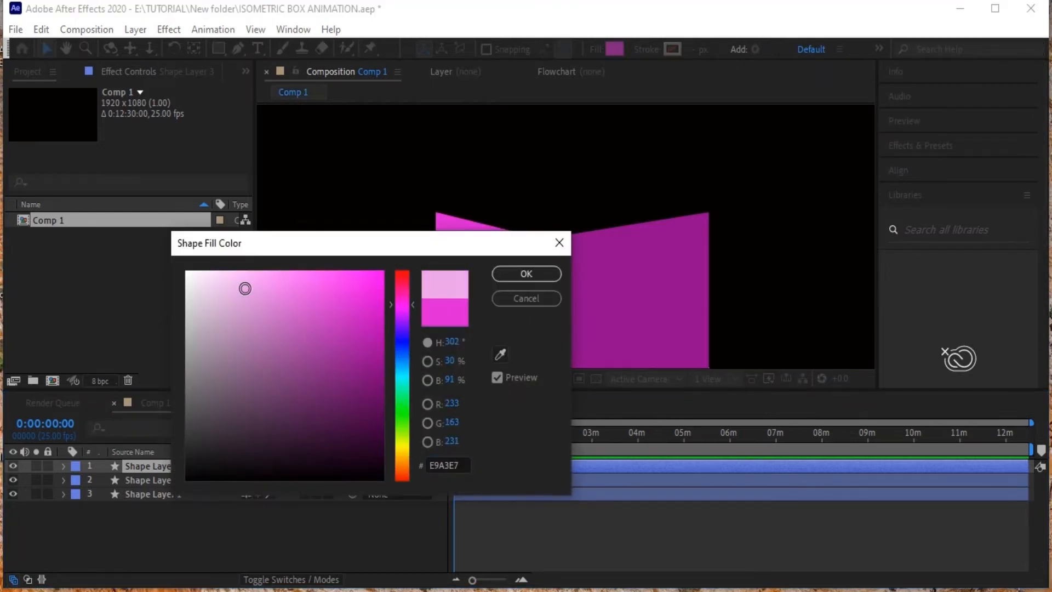
pyautogui.click(525, 274)
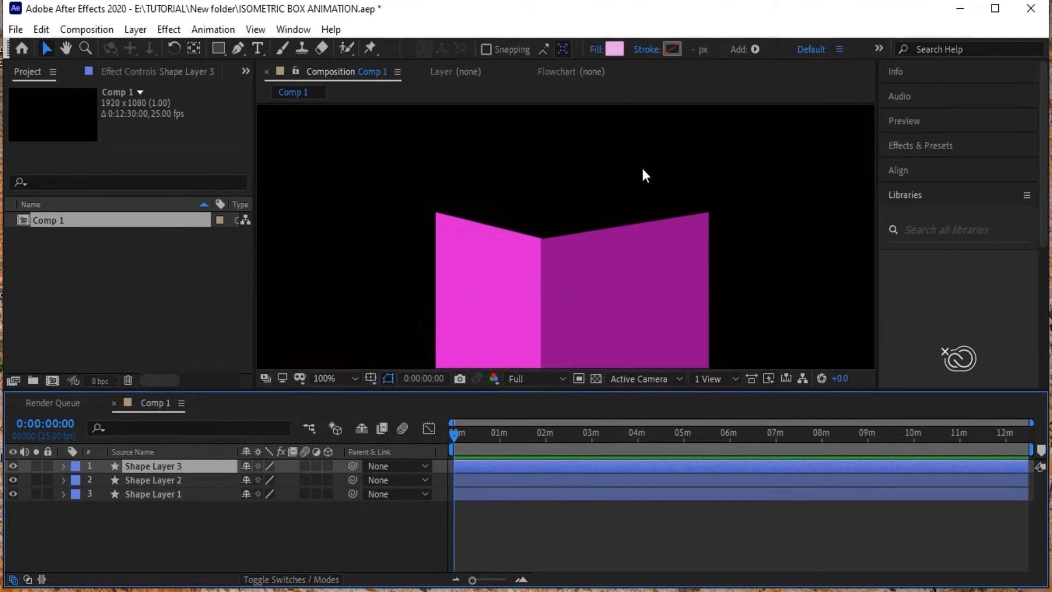
# Draw a closed four-point top face on Shape Layer 3 with the Pen tool, following the side faces' upper corners and adding a back corner.
pyautogui.press('g')
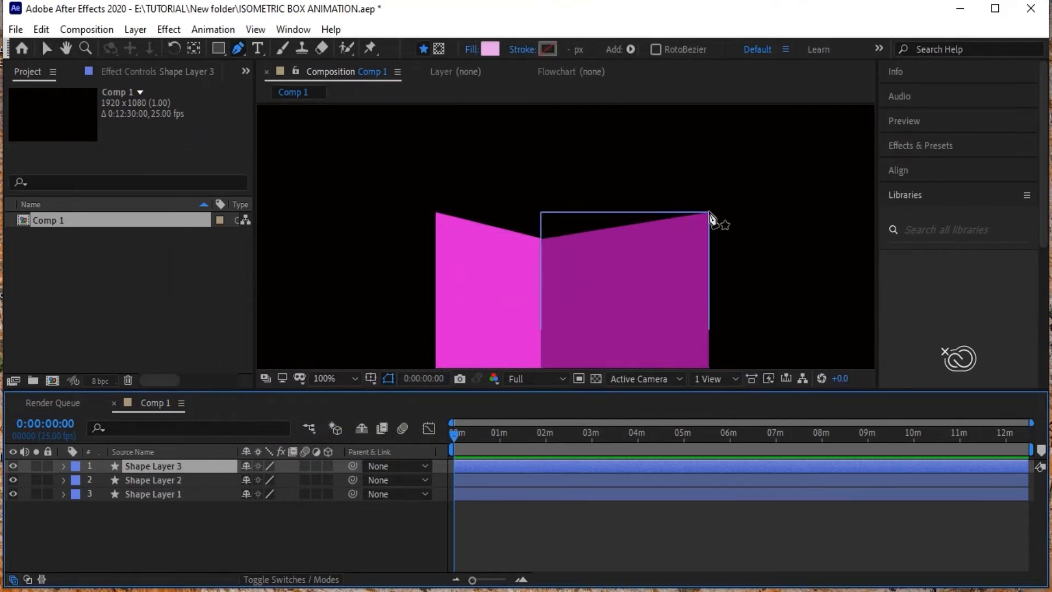
pyautogui.click(708, 211)
pyautogui.click(541, 238)
pyautogui.click(434, 211)
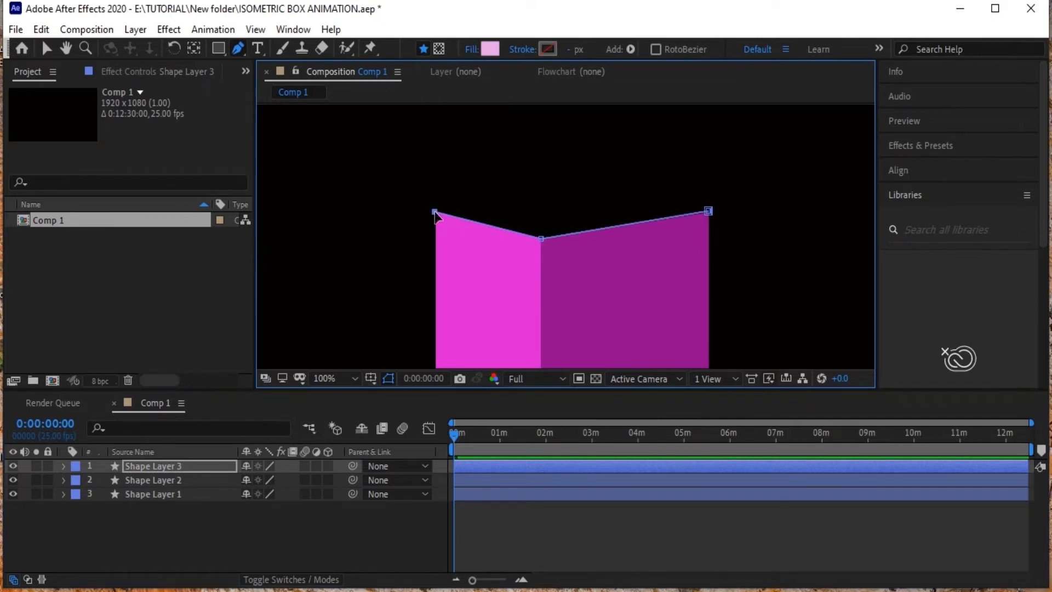
pyautogui.click(595, 197)
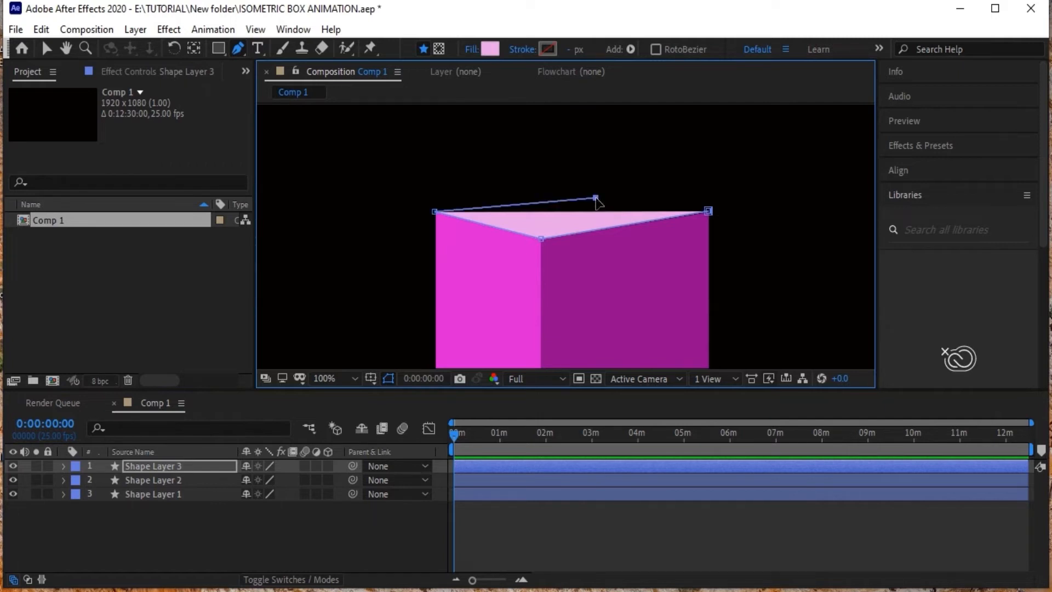
pyautogui.hotkey('ctrl', 'z')
pyautogui.click(585, 191)
pyautogui.click(708, 211)
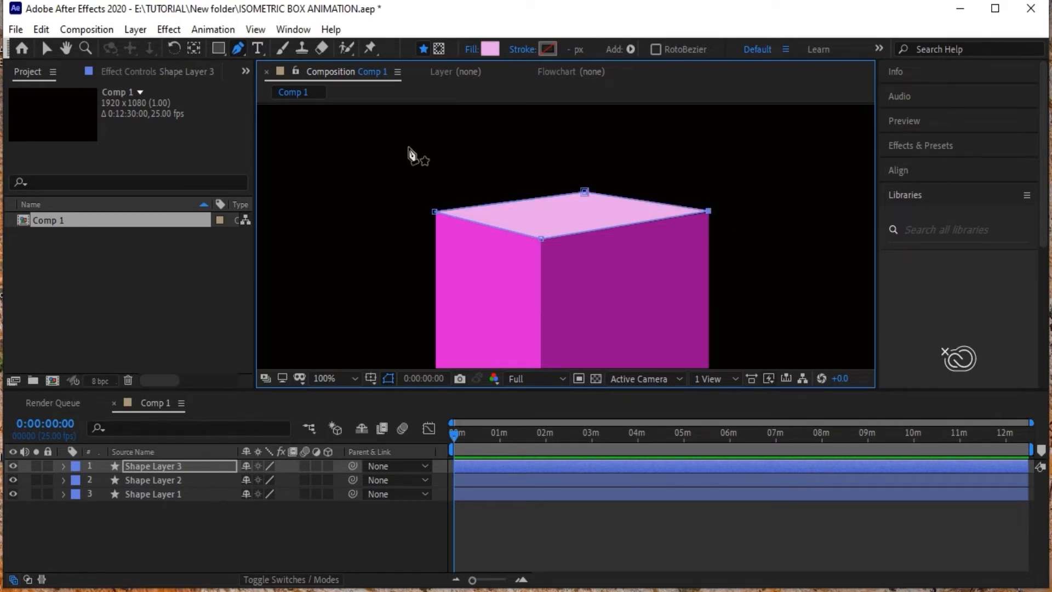
# Shift only the back corner vertex of the light pink top face slightly to the right.
pyautogui.click(44, 50)
pyautogui.moveTo(546, 155); pyautogui.dragTo(629, 213)
pyautogui.press('Right')
pyautogui.press('Right')
pyautogui.press('Right')
pyautogui.press('Right')
pyautogui.press('Right')
pyautogui.press('Right')
pyautogui.press('Right')
pyautogui.press('Right')
pyautogui.press('Right')
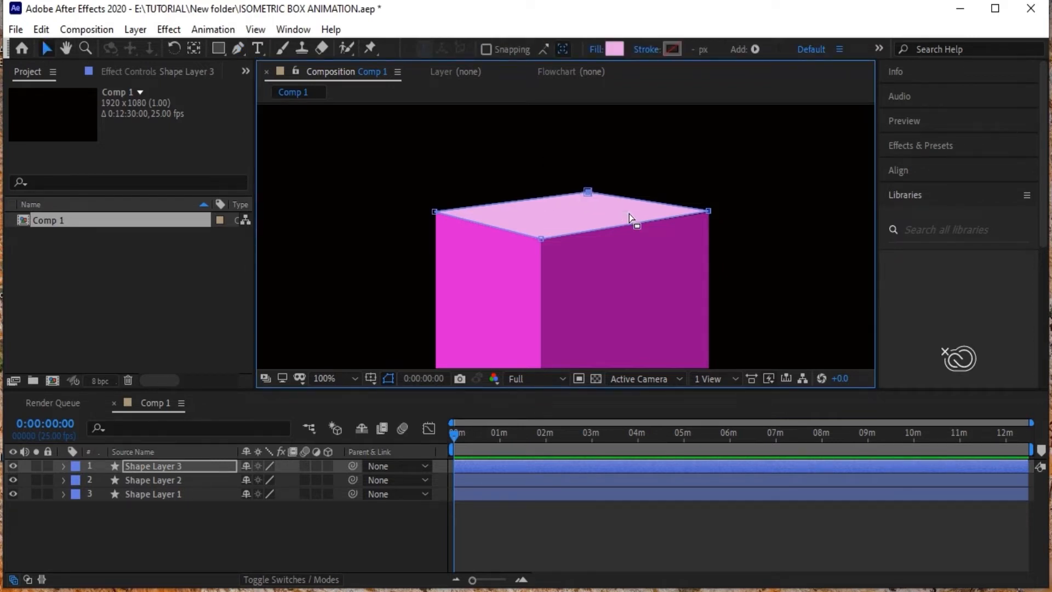
# Nudge the back corner vertex of the light pink top face left and up to even out its perspective.
pyautogui.press('Left')
pyautogui.press('Left')
pyautogui.press('Left')
pyautogui.press('Left')
pyautogui.press('Left')
pyautogui.press('Left')
pyautogui.press('Left')
pyautogui.press('Left')
pyautogui.press('Left')
pyautogui.press('Left')
pyautogui.press('Left')
pyautogui.press('Left')
pyautogui.press('Left')
pyautogui.press('Left')
pyautogui.press('Left')
pyautogui.press('Left')
pyautogui.press('Left')
pyautogui.press('Left')
pyautogui.press('Left')
pyautogui.press('Left')
pyautogui.press('Left')
pyautogui.press('Left')
pyautogui.press('Left')
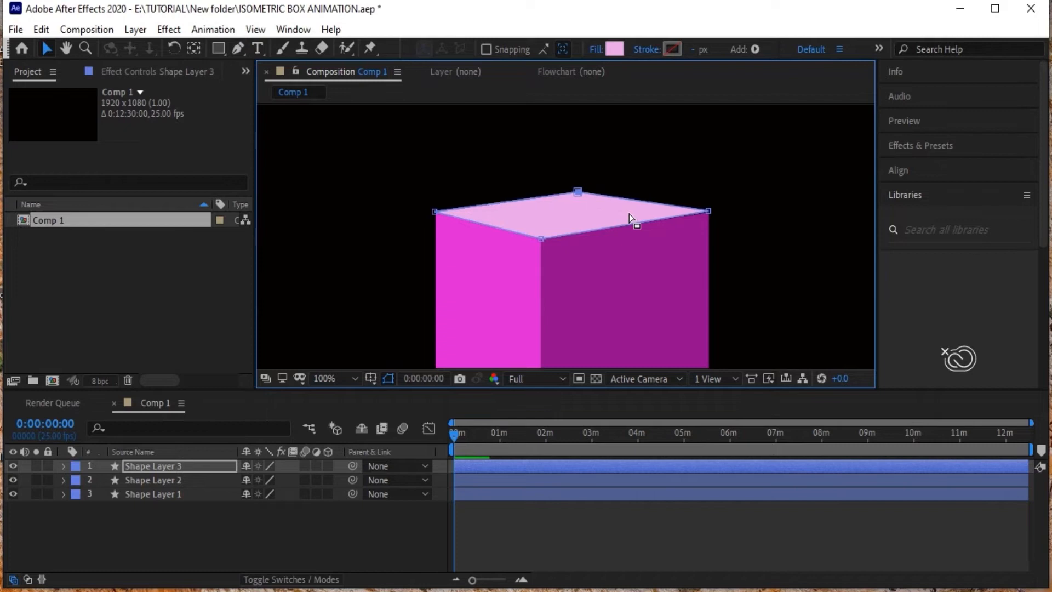
pyautogui.press('Up')
pyautogui.press('Up')
pyautogui.press('Up')
pyautogui.press('Up')
pyautogui.press('Up')
pyautogui.press('Up')
pyautogui.press('Up')
pyautogui.press('Up')
pyautogui.press('Up')
pyautogui.press('Up')
pyautogui.press('Up')
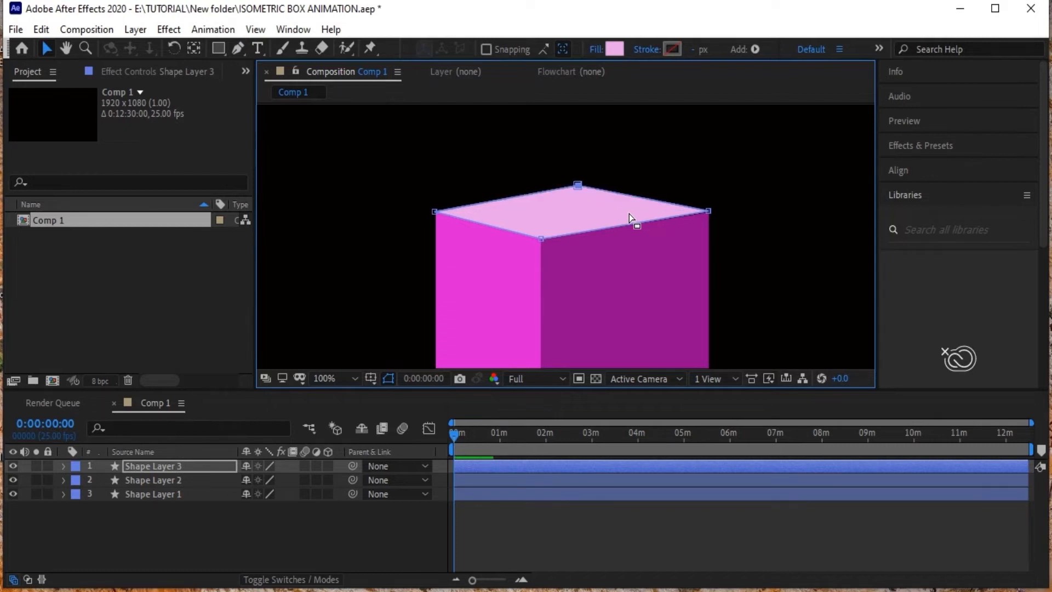
pyautogui.press('Down')
# Lower the top face's back corner vertex slightly and deselect Shape Layer 3.
pyautogui.moveTo(563, 146); pyautogui.dragTo(785, 273)
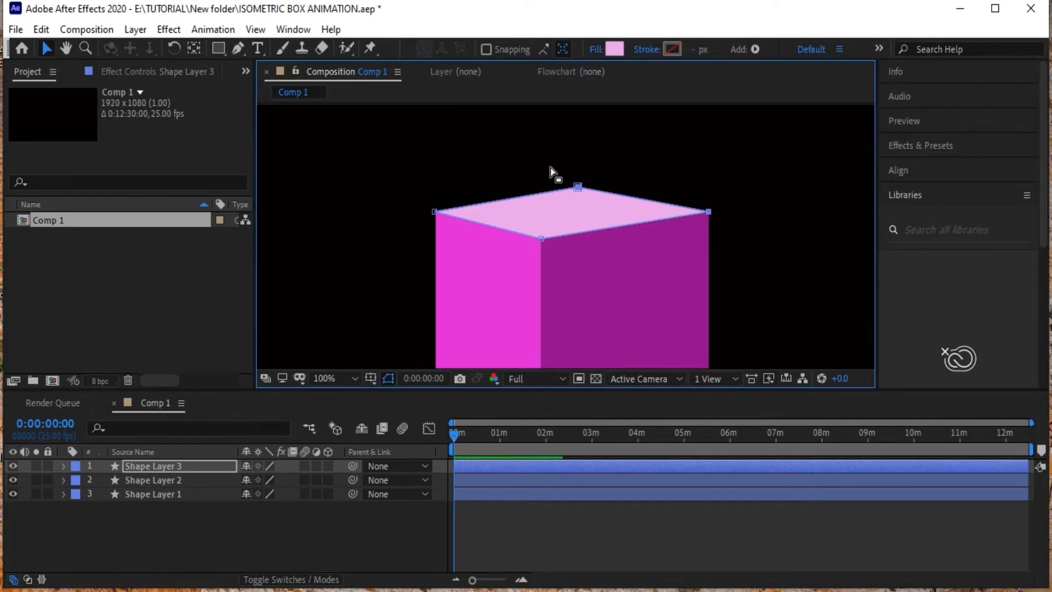
pyautogui.press('Down')
pyautogui.press('Down')
pyautogui.press('Down')
pyautogui.press('Down')
pyautogui.press('Down')
pyautogui.press('Down')
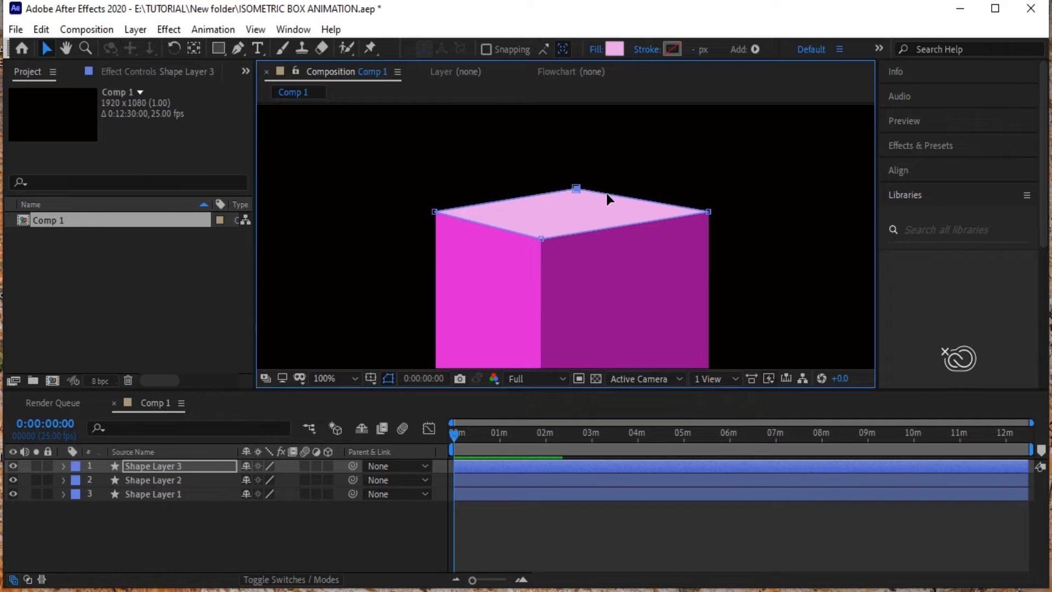
pyautogui.click(333, 551)
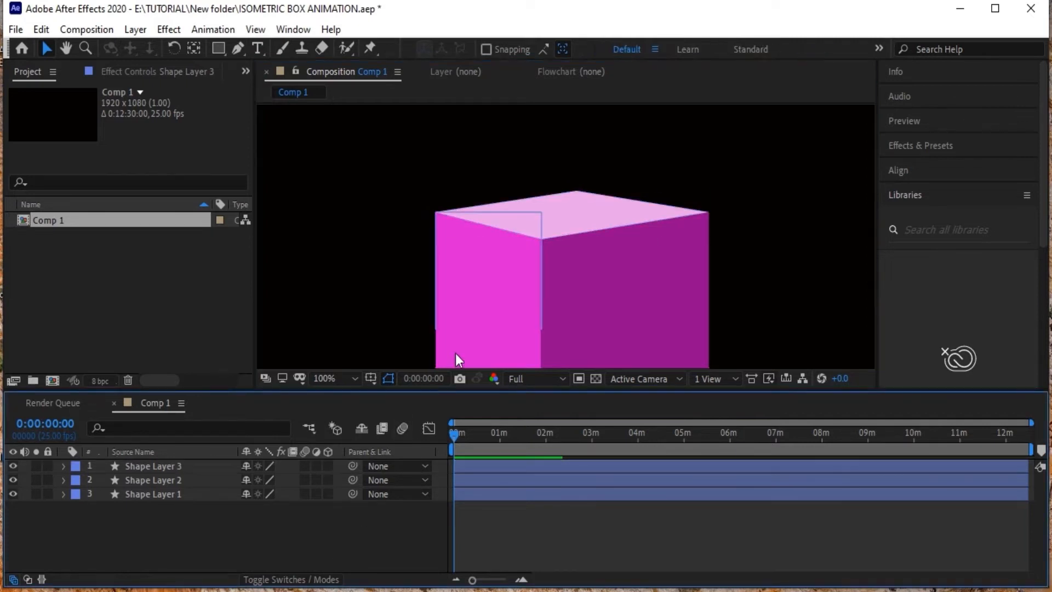
# Save the project and inspect the whole box in an enlarged composition view.
pyautogui.scroll(-4, 456, 352)
pyautogui.scroll(-1, 458, 359)
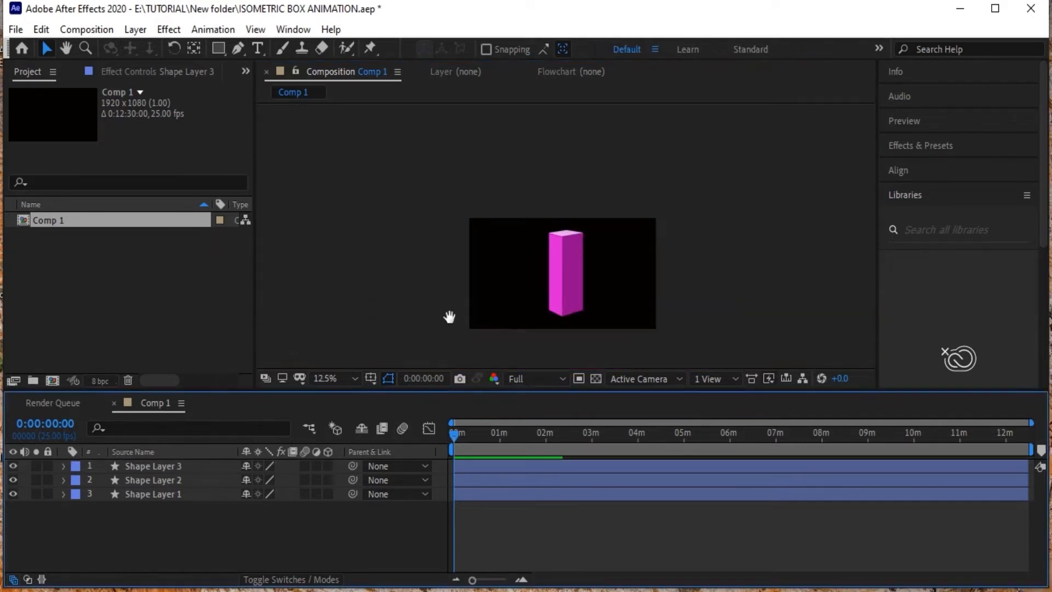
pyautogui.moveTo(449, 317); pyautogui.dragTo(408, 246)
pyautogui.scroll(1, 410, 247)
pyautogui.press('space')
pyautogui.moveTo(665, 172); pyautogui.dragTo(722, 241)
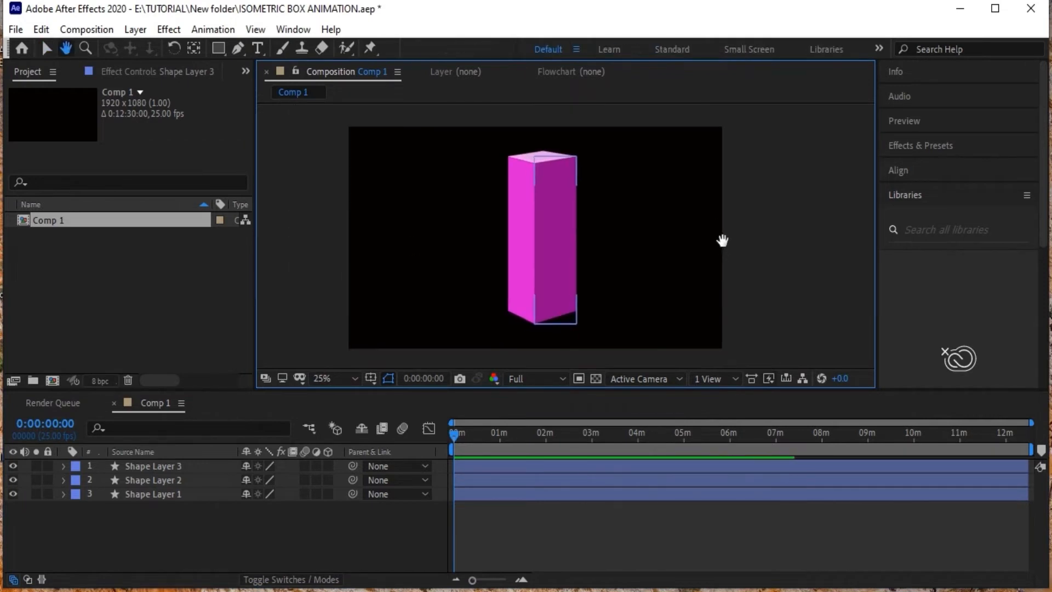
pyautogui.hotkey('ctrl', 's')
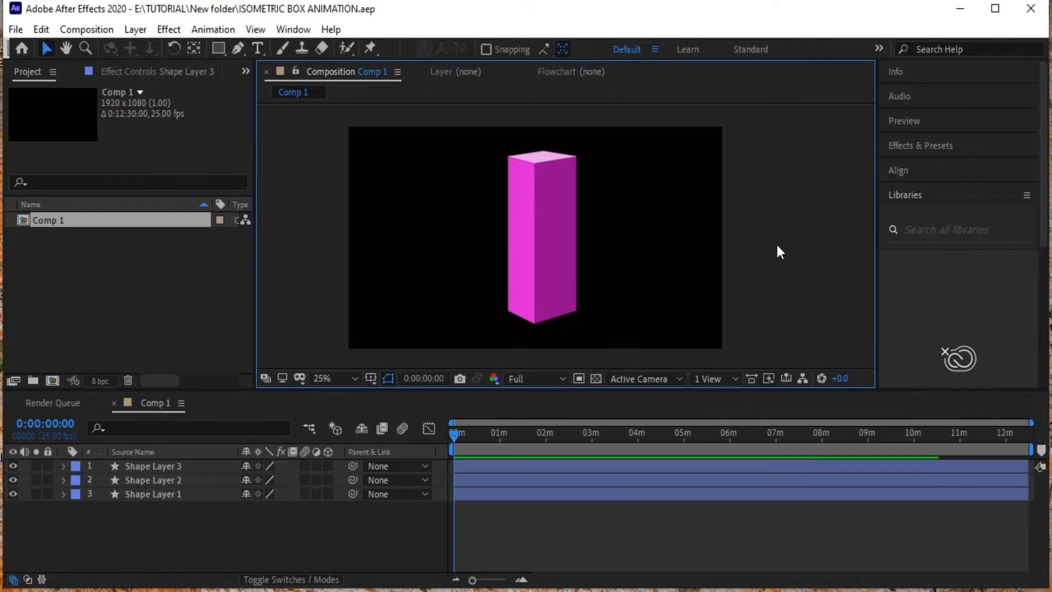
pyautogui.press('`')
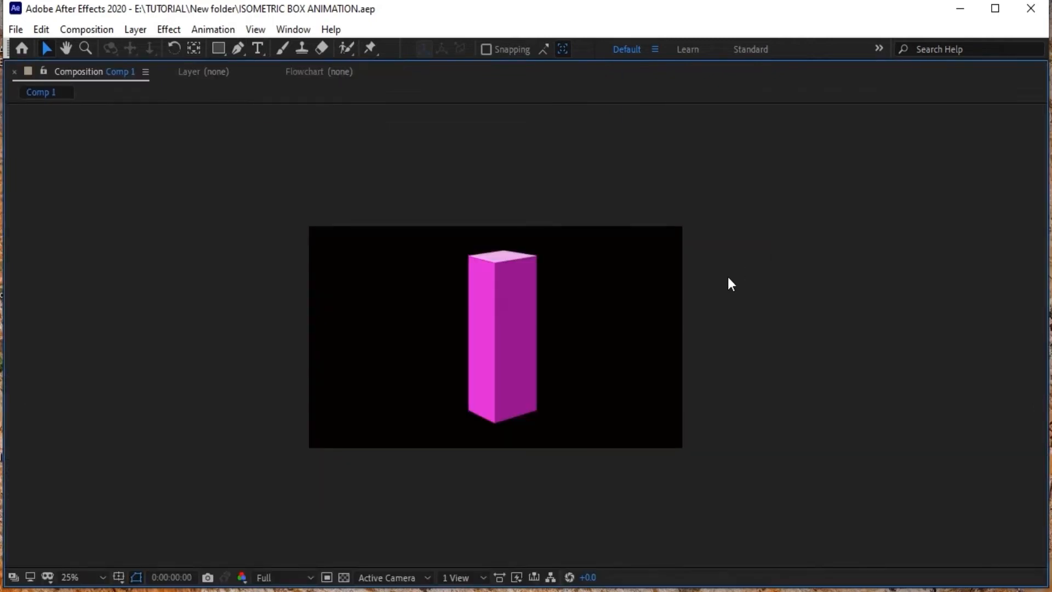
pyautogui.press('.')
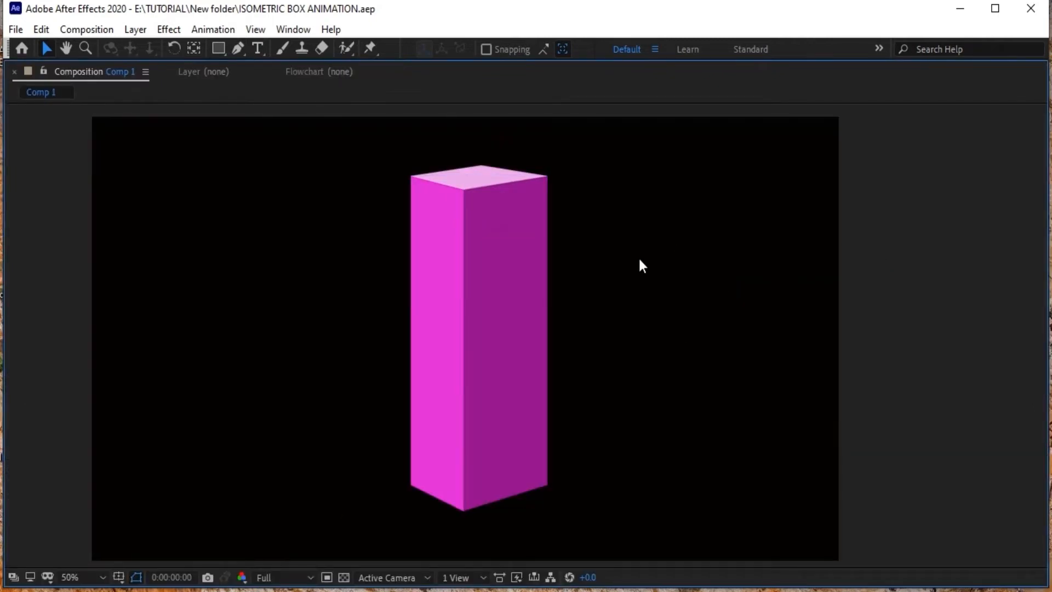
pyautogui.press('`')
pyautogui.press(',')
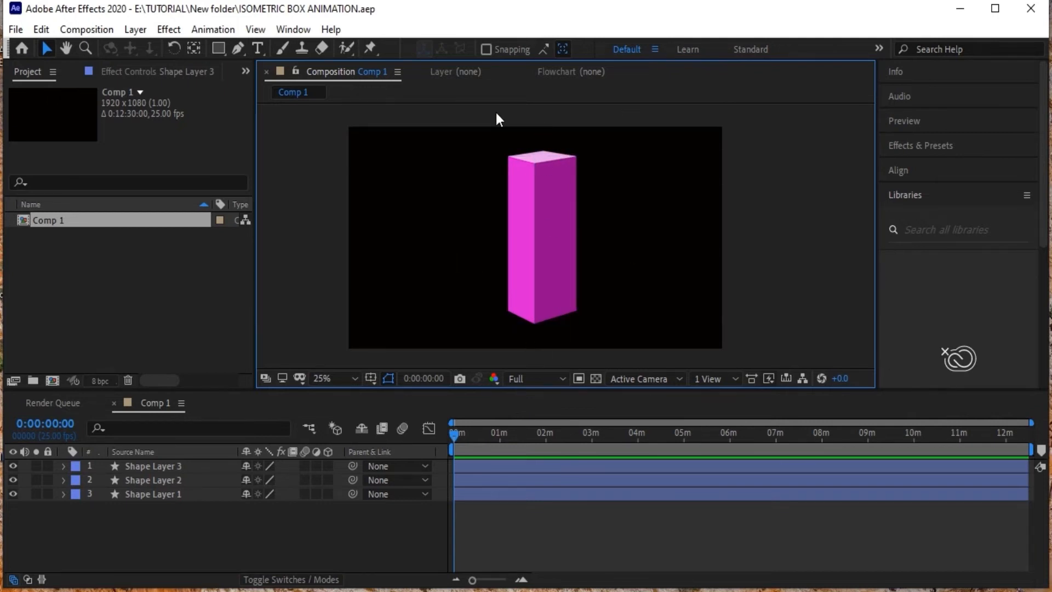
# Move Shape Layer 3's anchor point to the centre of the light pink top face with the Pan Behind tool.
pyautogui.click(172, 466)
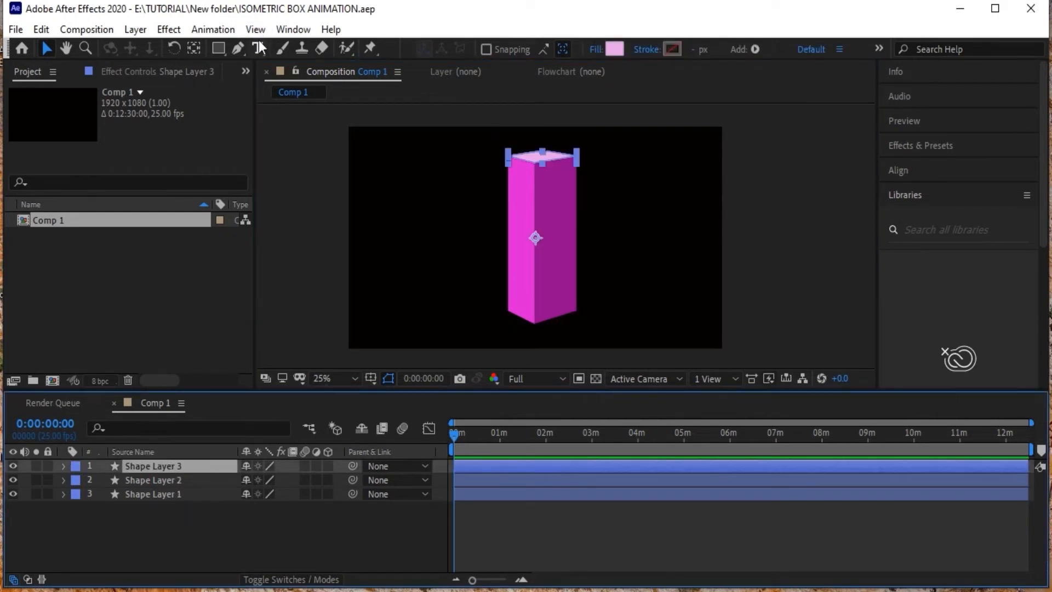
pyautogui.click(194, 49)
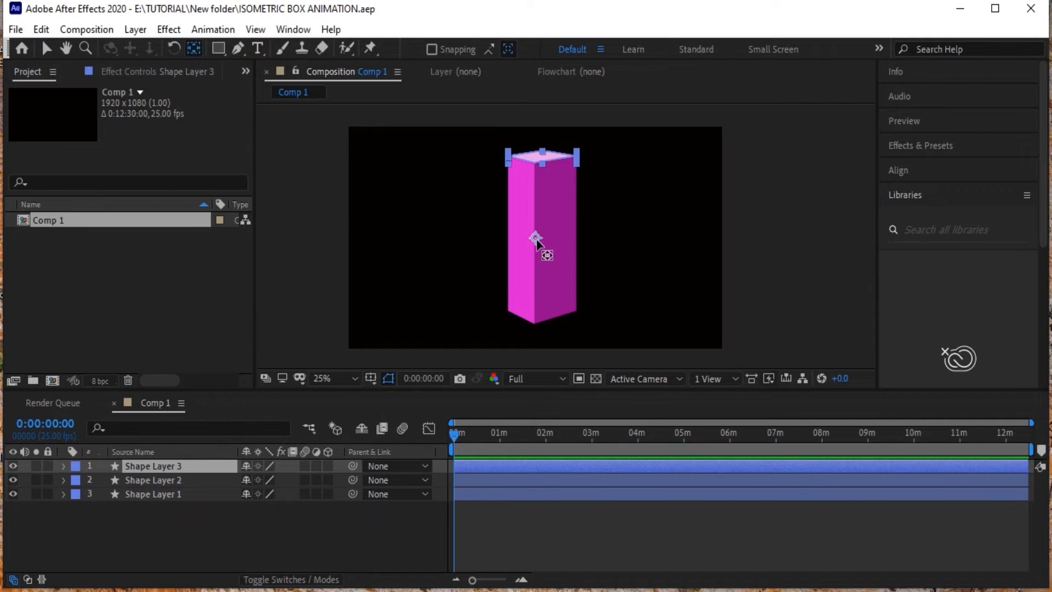
pyautogui.moveTo(536, 239); pyautogui.dragTo(543, 156)
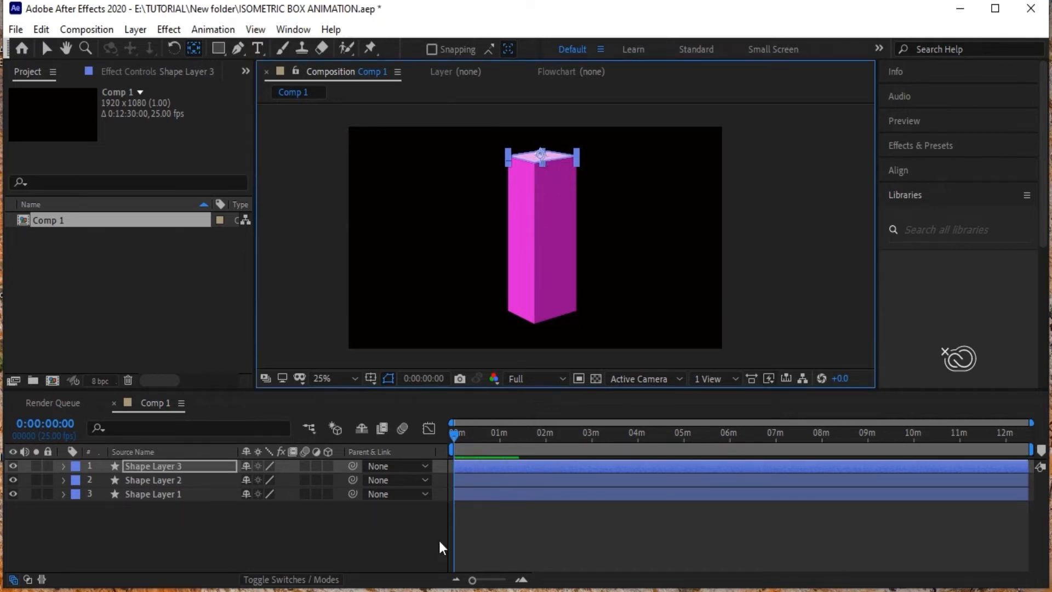
pyautogui.click(232, 533)
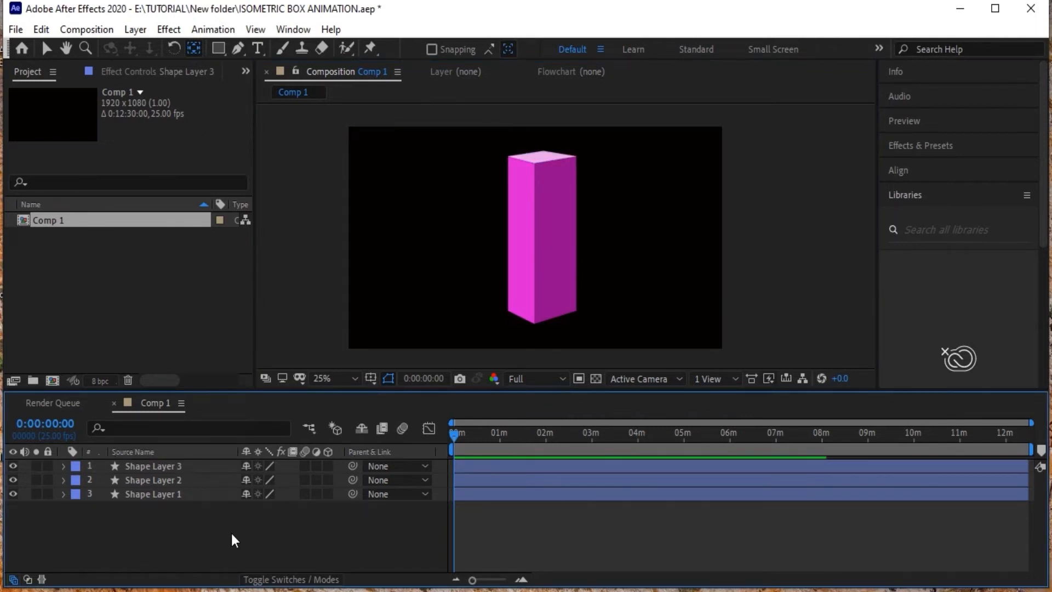
# Set the current time to 0:00:09:24, end the work area there, and save the project.
pyautogui.press('=')
pyautogui.press('=')
pyautogui.press('=')
pyautogui.press('=')
pyautogui.press('=')
pyautogui.press('=')
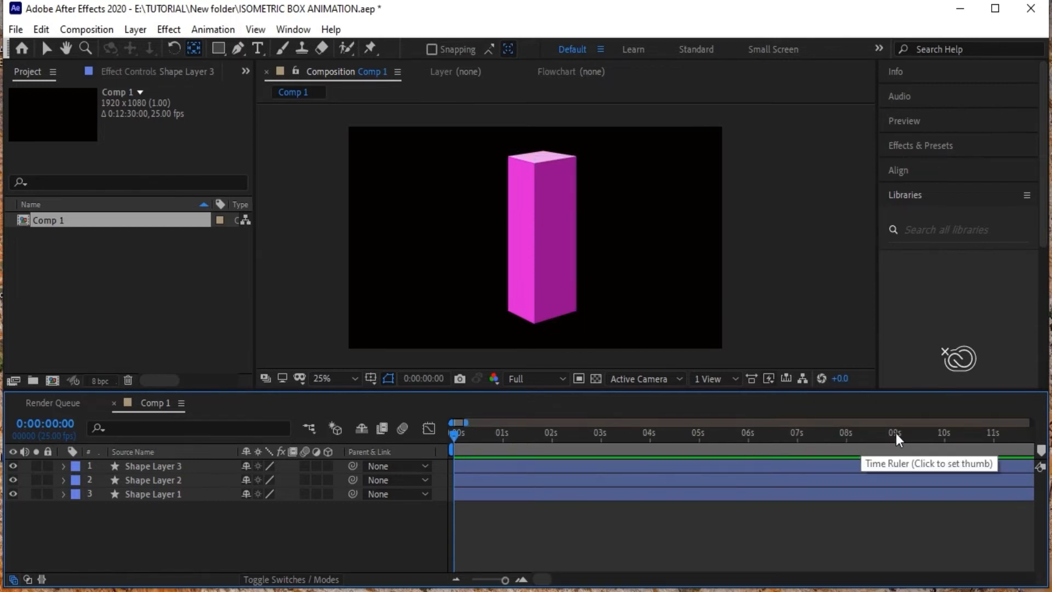
pyautogui.click(942, 433)
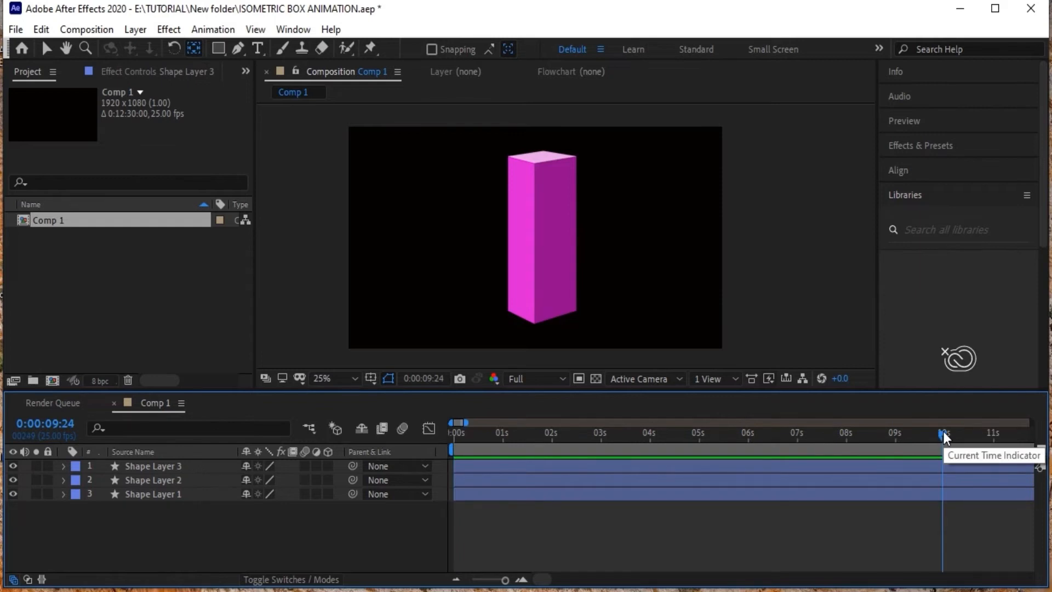
pyautogui.hotkey('ctrl', 's')
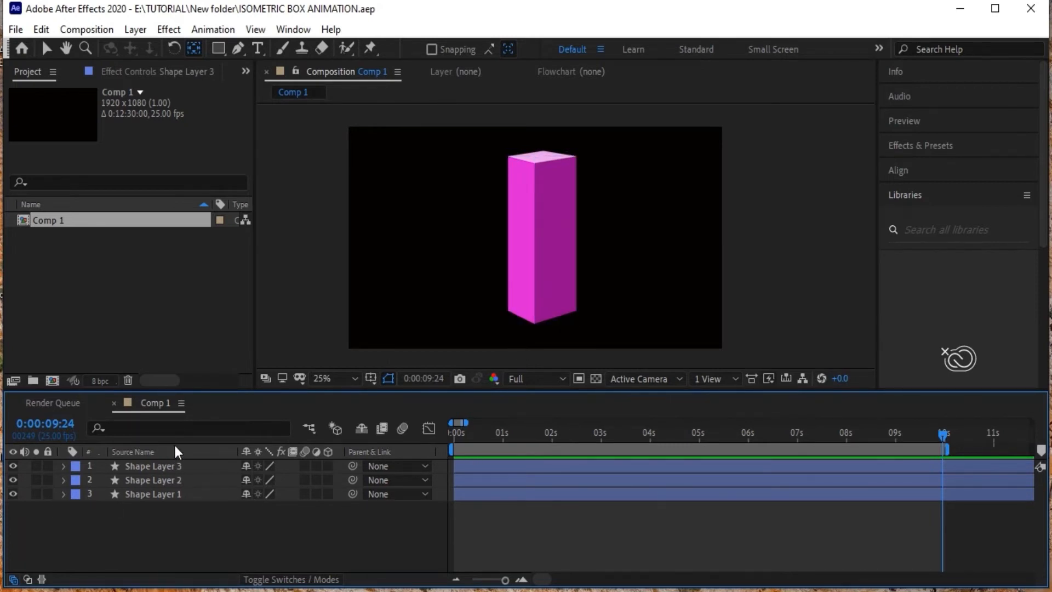
# Select all three shape layers and filter the timeline for "path" properties.
pyautogui.click(183, 464)
pyautogui.keyDown('shift'); pyautogui.click(182, 493); pyautogui.keyUp('shift')
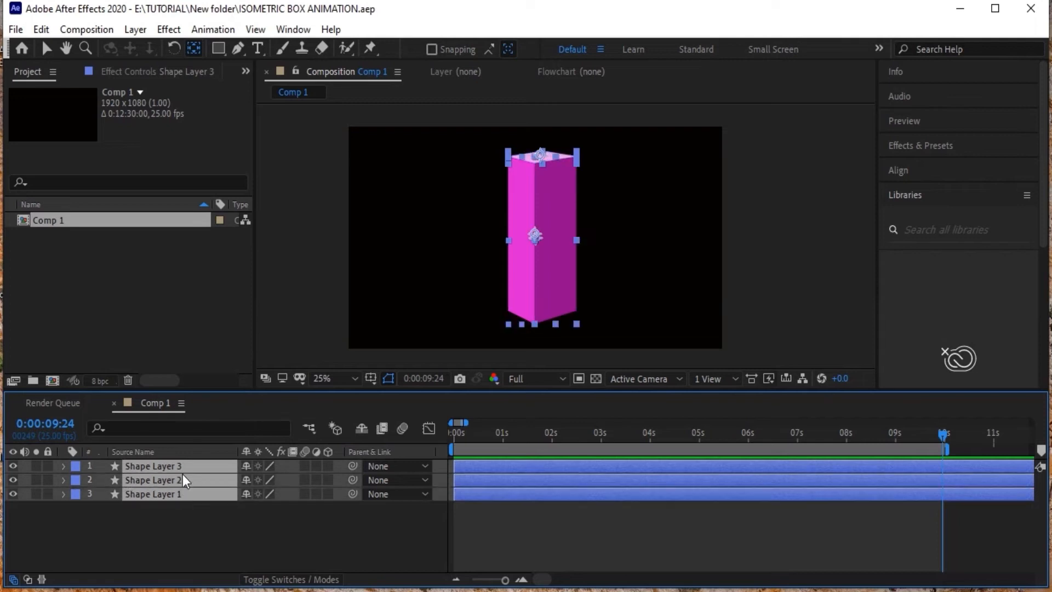
pyautogui.click(189, 425)
pyautogui.write('path')
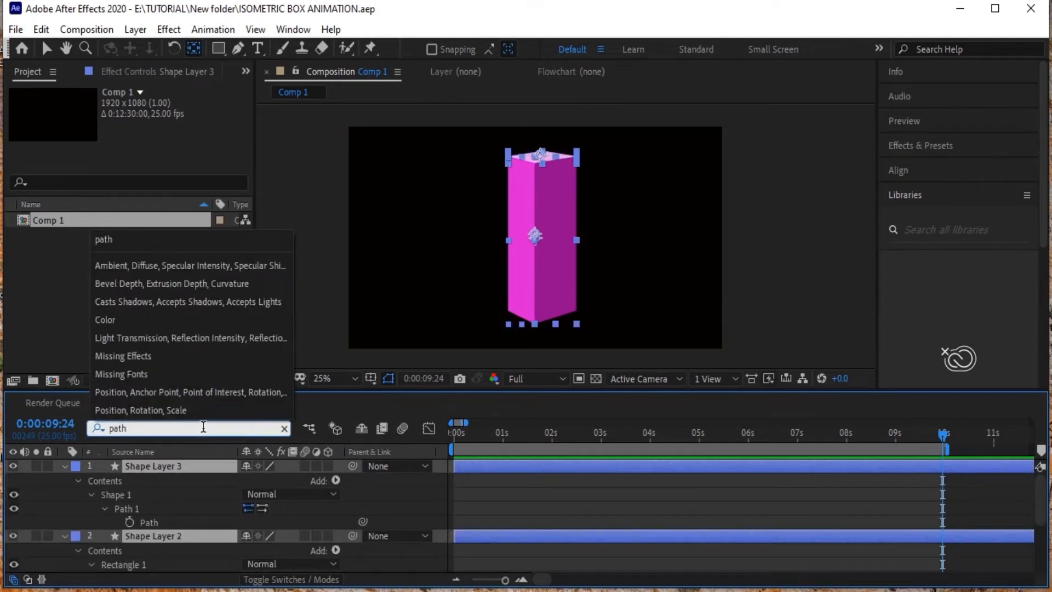
# Enable Path keyframing on Shape Layers 3, 2 and 1 at 0:00:09:24.
pyautogui.click(158, 524)
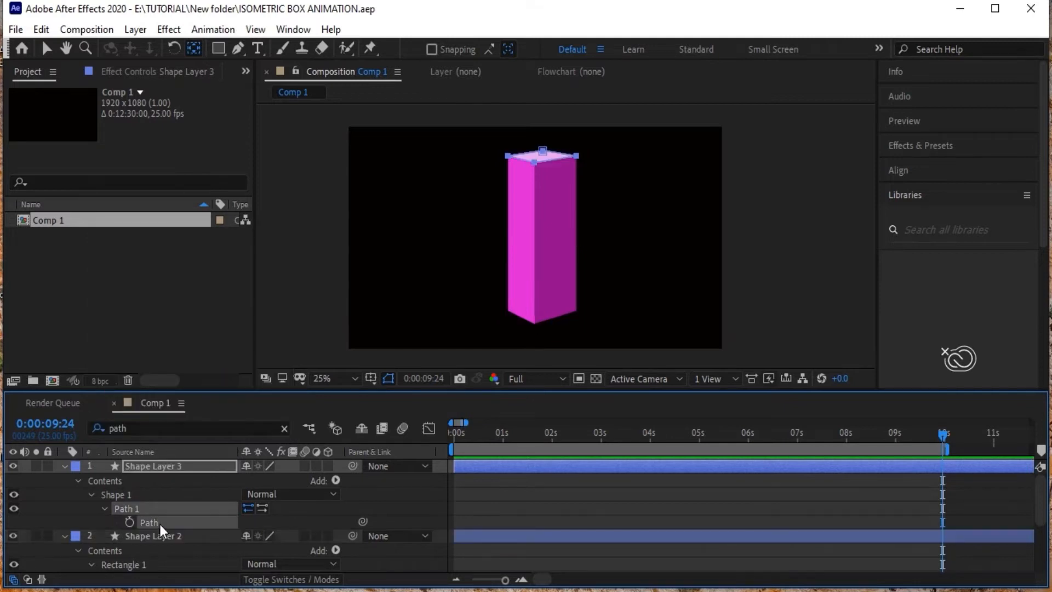
pyautogui.scroll(-2, 160, 514)
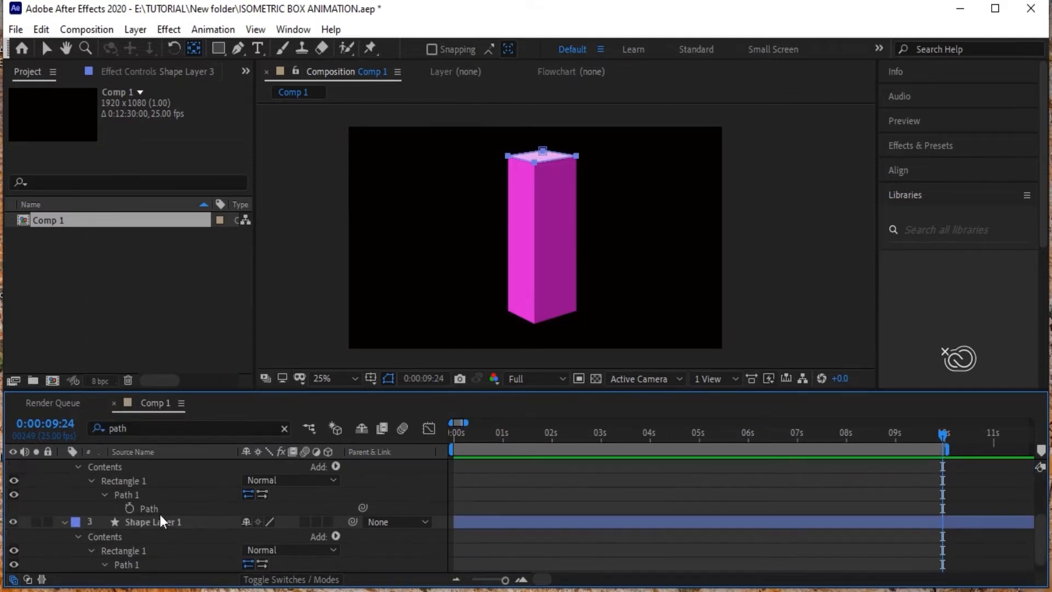
pyautogui.click(129, 509)
pyautogui.scroll(-1, 166, 521)
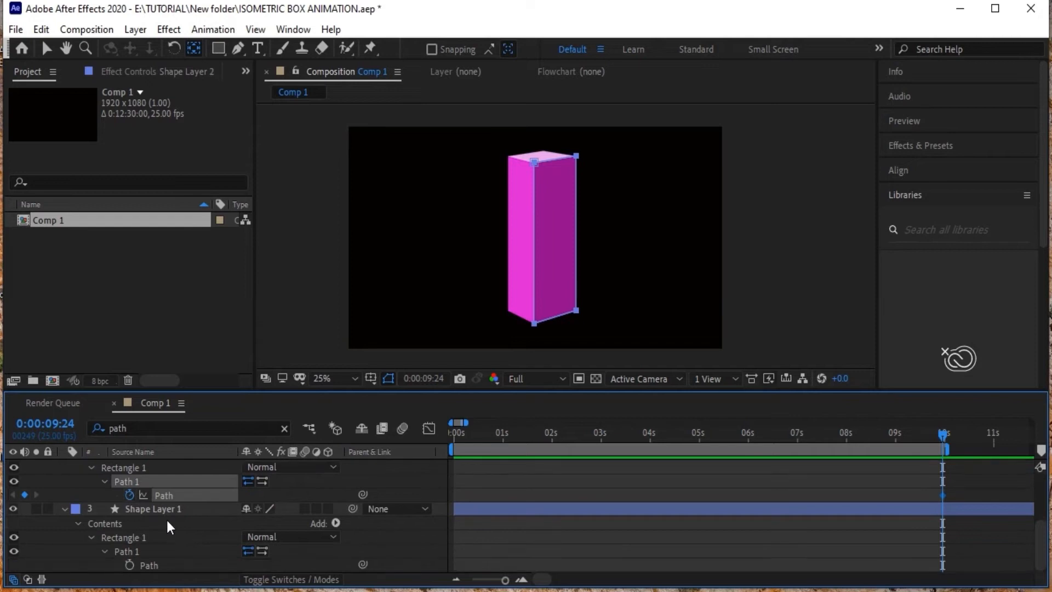
pyautogui.click(128, 565)
pyautogui.click(153, 508)
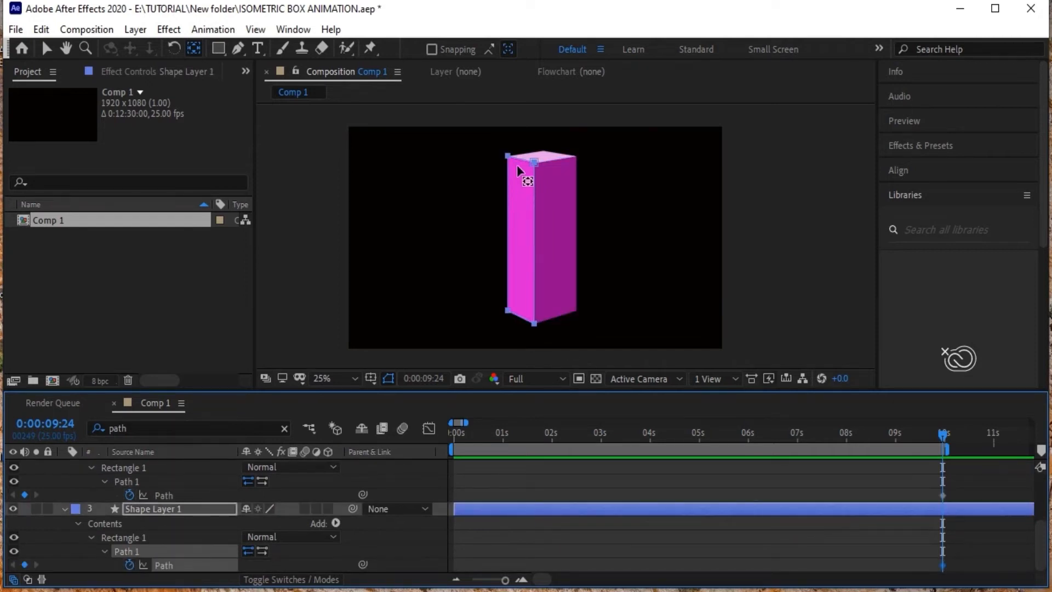
# Add Path keyframes to all three shape layers at 0:00:00:00.
pyautogui.moveTo(952, 433); pyautogui.dragTo(384, 452)
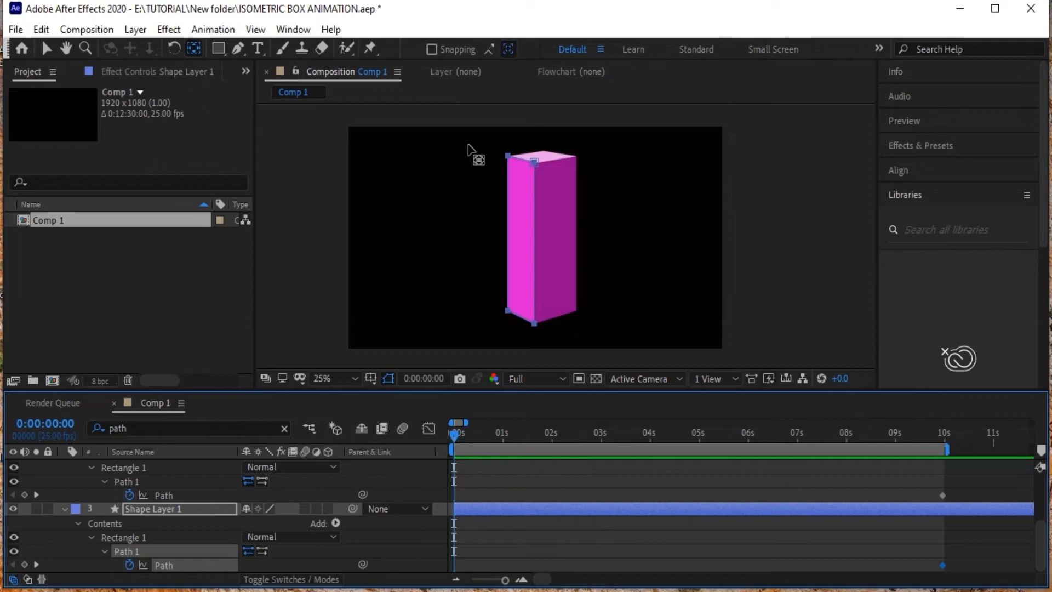
pyautogui.click(24, 565)
pyautogui.scroll(1, 35, 547)
pyautogui.click(24, 537)
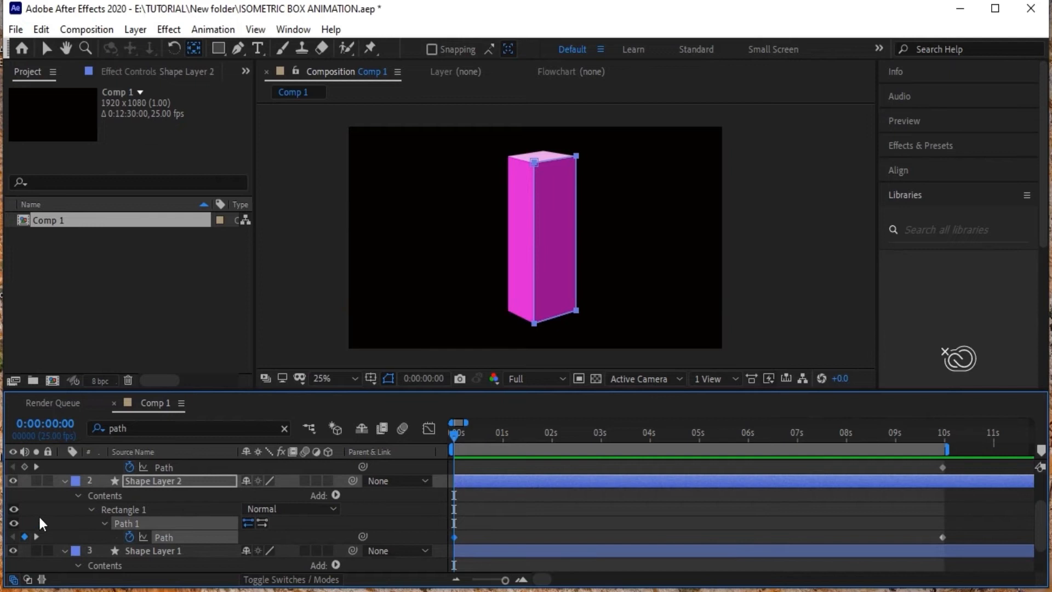
pyautogui.scroll(2, 38, 518)
pyautogui.click(26, 522)
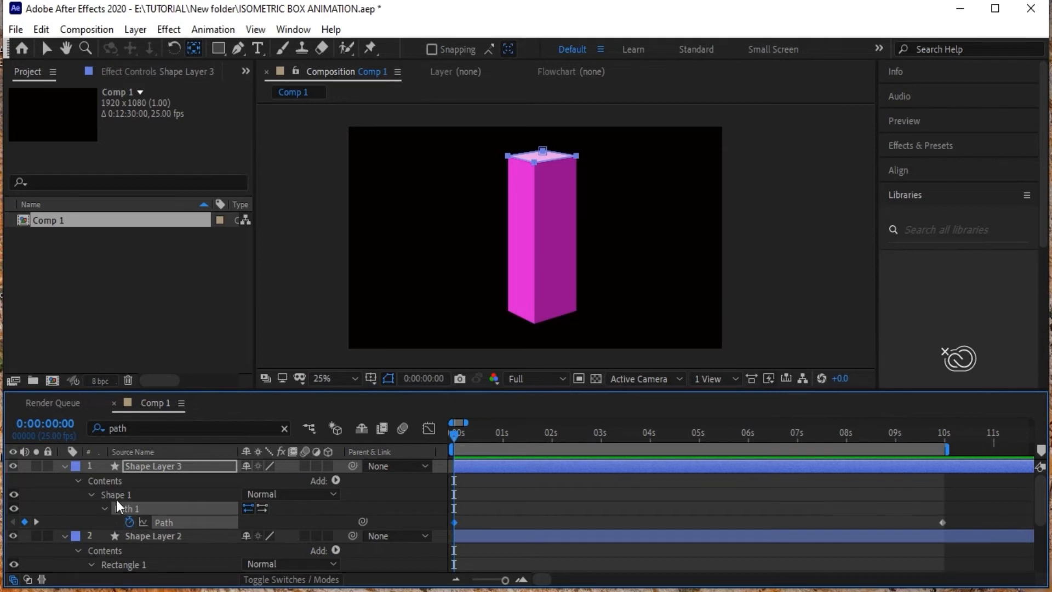
# Collapse the properties of all three shape layers in the timeline.
pyautogui.click(62, 468)
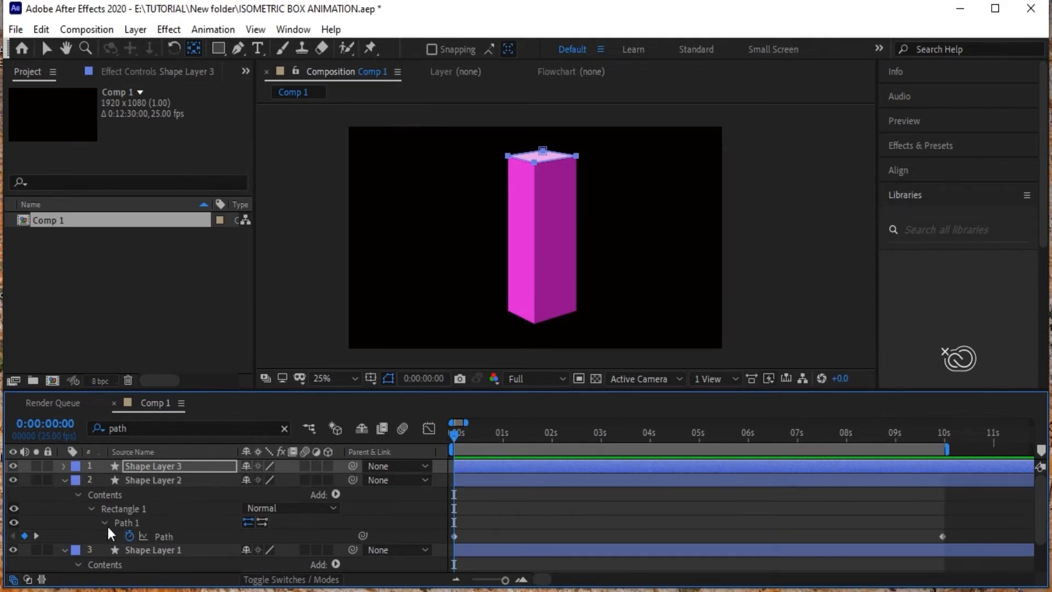
pyautogui.click(68, 479)
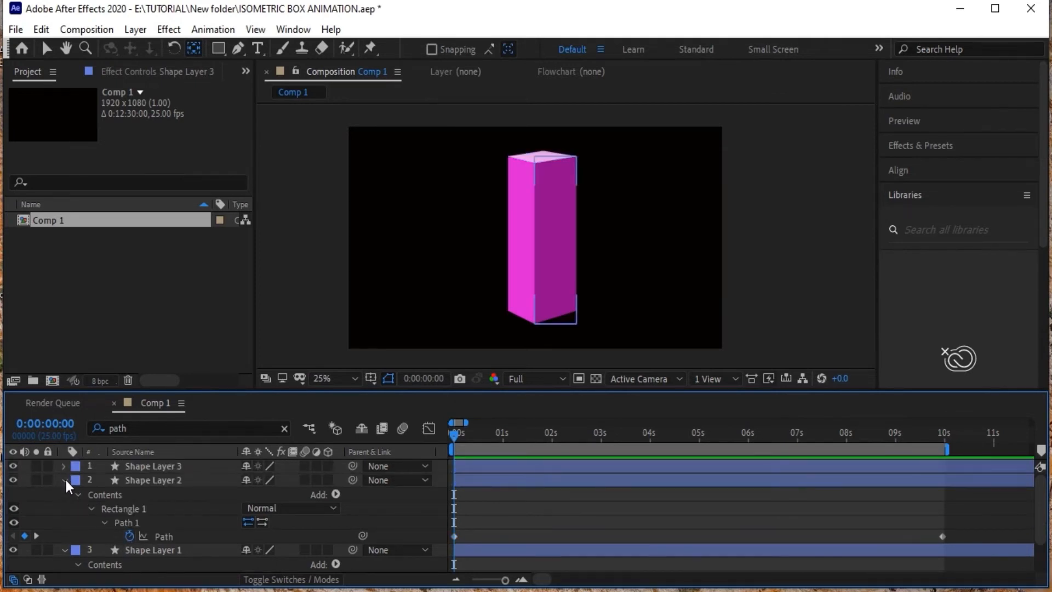
pyautogui.click(65, 480)
pyautogui.click(62, 494)
pyautogui.click(150, 465)
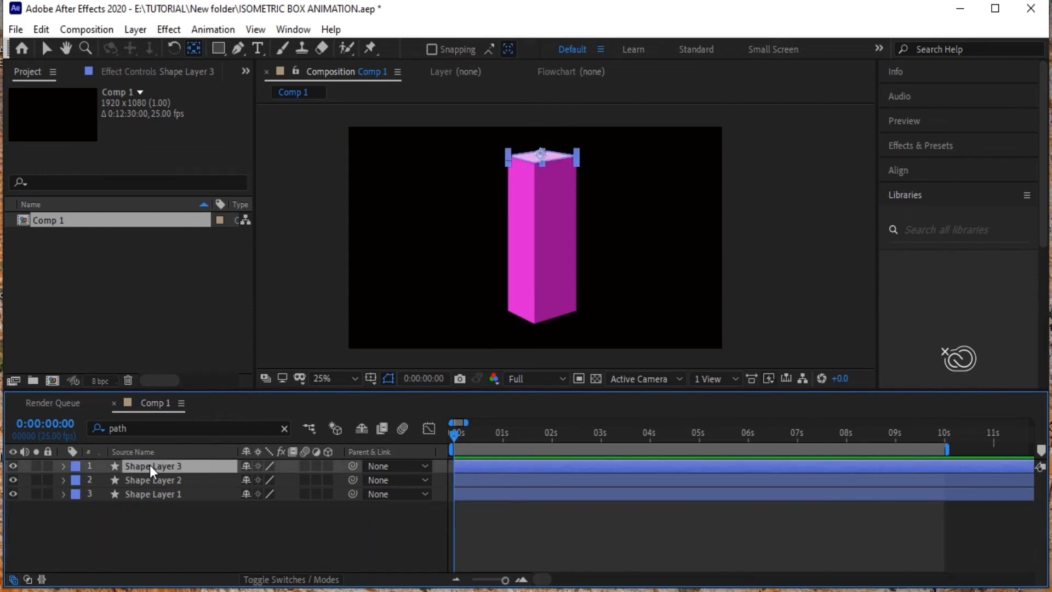
pyautogui.press('p')
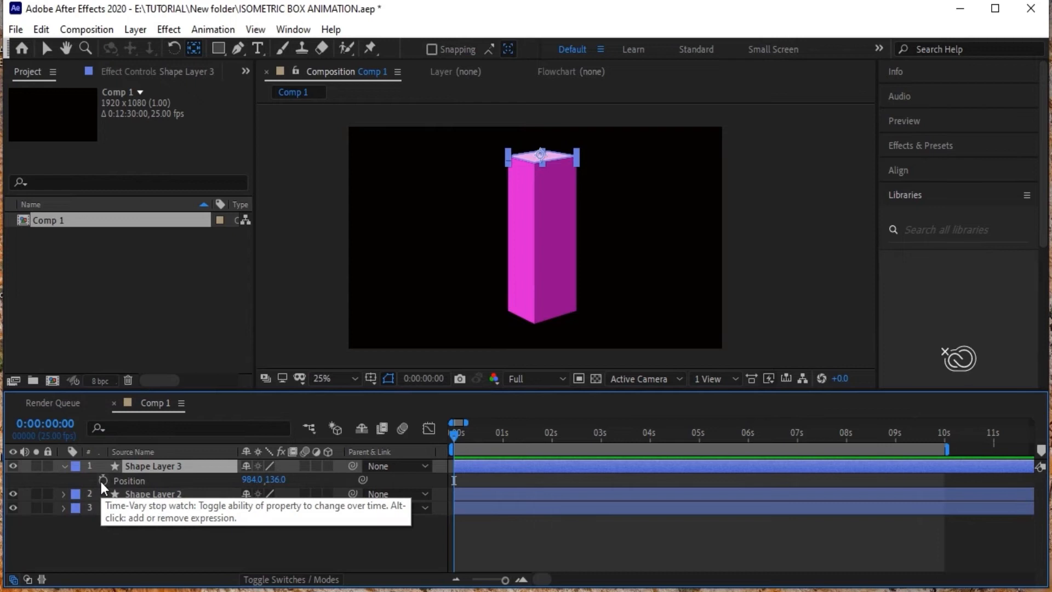
pyautogui.click(63, 467)
pyautogui.click(159, 535)
# Reveal Shape Layer 3's keyframed properties and add a Path keyframe at 0:00:02:00.
pyautogui.click(152, 466)
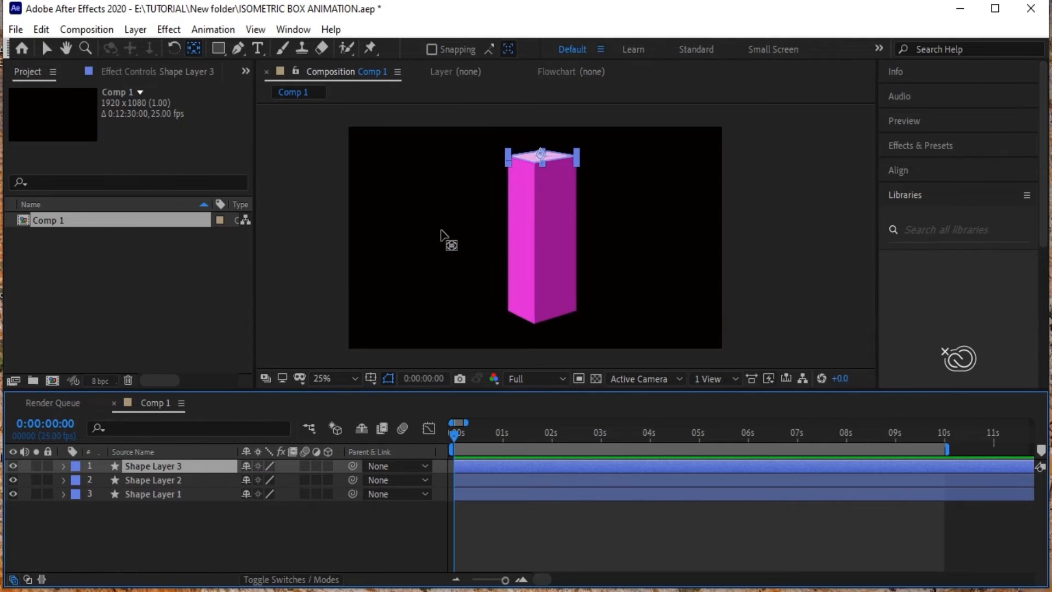
pyautogui.press('u')
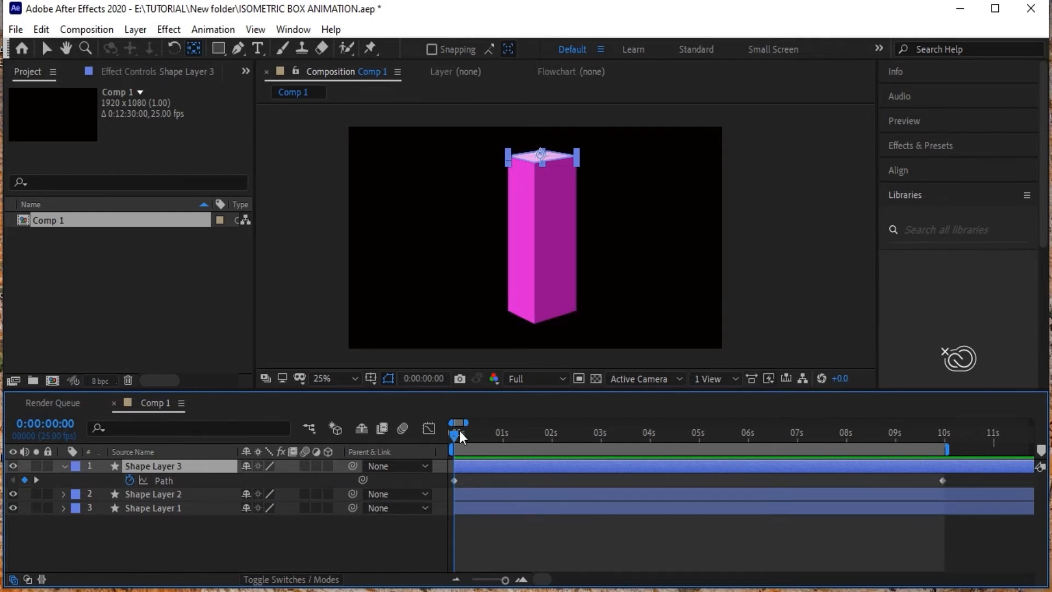
pyautogui.moveTo(454, 435); pyautogui.dragTo(552, 449)
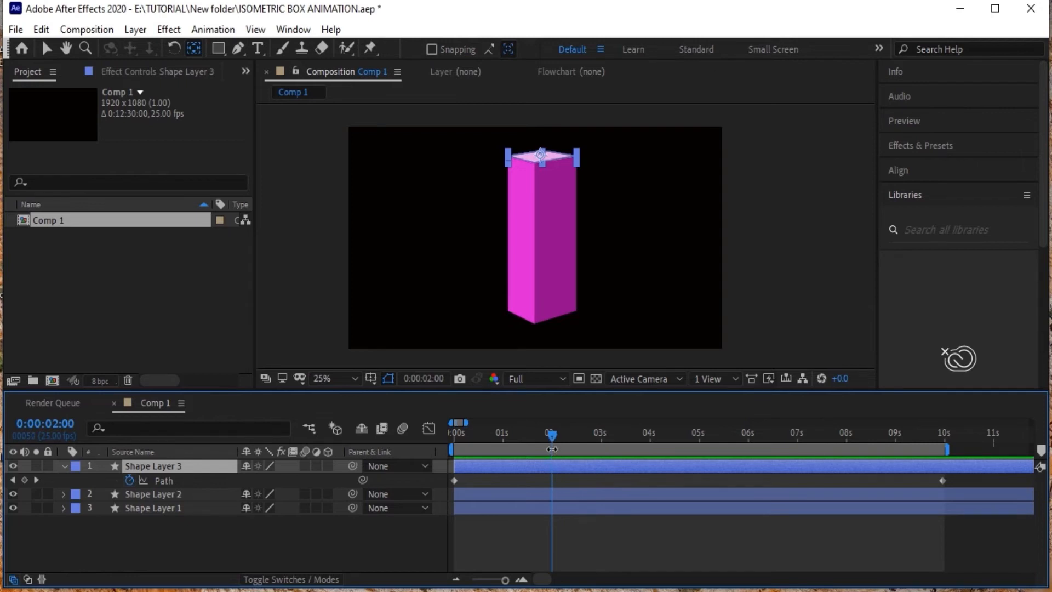
pyautogui.click(24, 480)
# At 0:00:00:00, lower Shape Layer 3's entire path straight down to the base of the box.
pyautogui.press('pageup')
pyautogui.press('Home')
pyautogui.click(454, 481)
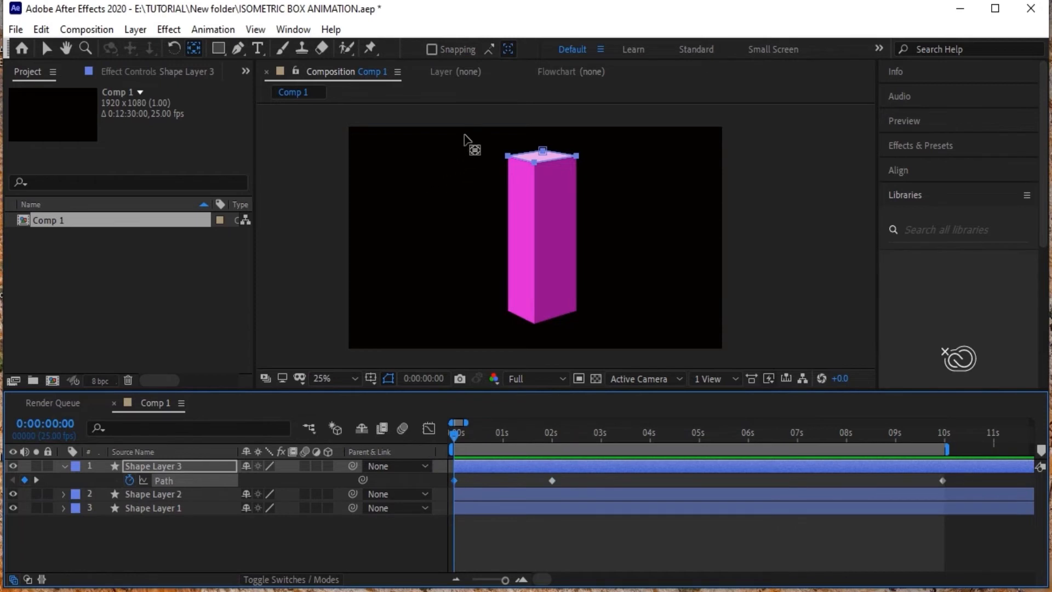
pyautogui.click(46, 48)
pyautogui.moveTo(472, 130); pyautogui.dragTo(629, 189)
pyautogui.hotkey('shift', 'Down')
pyautogui.hotkey('shift', 'Down')
pyautogui.hotkey('shift', 'Down')
pyautogui.hotkey('shift', 'Down')
pyautogui.hotkey('shift', 'Down')
pyautogui.hotkey('shift', 'Down')
pyautogui.hotkey('shift', 'Down')
pyautogui.hotkey('shift', 'Down')
pyautogui.hotkey('shift', 'Down')
pyautogui.hotkey('shift', 'Down')
pyautogui.hotkey('shift', 'Down')
pyautogui.hotkey('shift', 'Down')
pyautogui.hotkey('shift', 'Down')
pyautogui.hotkey('shift', 'Down')
pyautogui.hotkey('shift', 'Down')
pyautogui.hotkey('shift', 'Down')
pyautogui.hotkey('shift', 'Down')
pyautogui.hotkey('shift', 'Down')
pyautogui.hotkey('shift', 'Down')
pyautogui.hotkey('shift', 'Down')
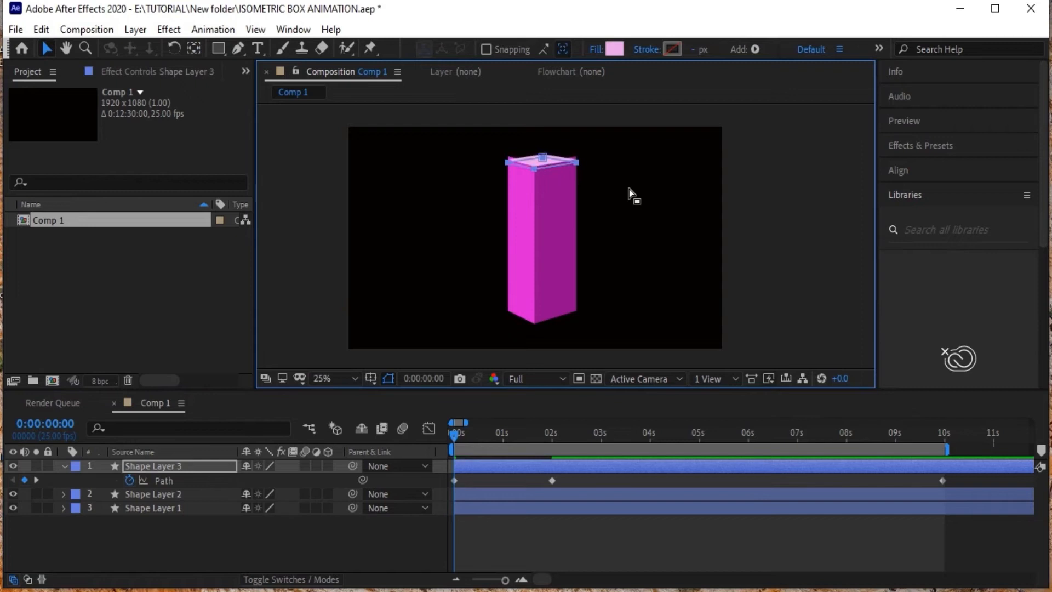
pyautogui.hotkey('shift', 'Down')
pyautogui.hotkey('shift', 'Down')
pyautogui.hotkey('shift', 'Down')
pyautogui.hotkey('shift', 'Down')
pyautogui.hotkey('shift', 'Down')
pyautogui.hotkey('shift', 'Down')
pyautogui.hotkey('shift', 'Down')
pyautogui.hotkey('shift', 'Down')
pyautogui.hotkey('shift', 'Down')
pyautogui.hotkey('shift', 'Down')
pyautogui.hotkey('shift', 'Down')
pyautogui.hotkey('shift', 'Down')
pyautogui.hotkey('shift', 'Down')
pyautogui.hotkey('shift', 'Down')
pyautogui.hotkey('shift', 'Down')
pyautogui.hotkey('shift', 'Down')
pyautogui.hotkey('shift', 'Down')
pyautogui.hotkey('shift', 'Down')
pyautogui.hotkey('shift', 'Down')
pyautogui.hotkey('shift', 'Down')
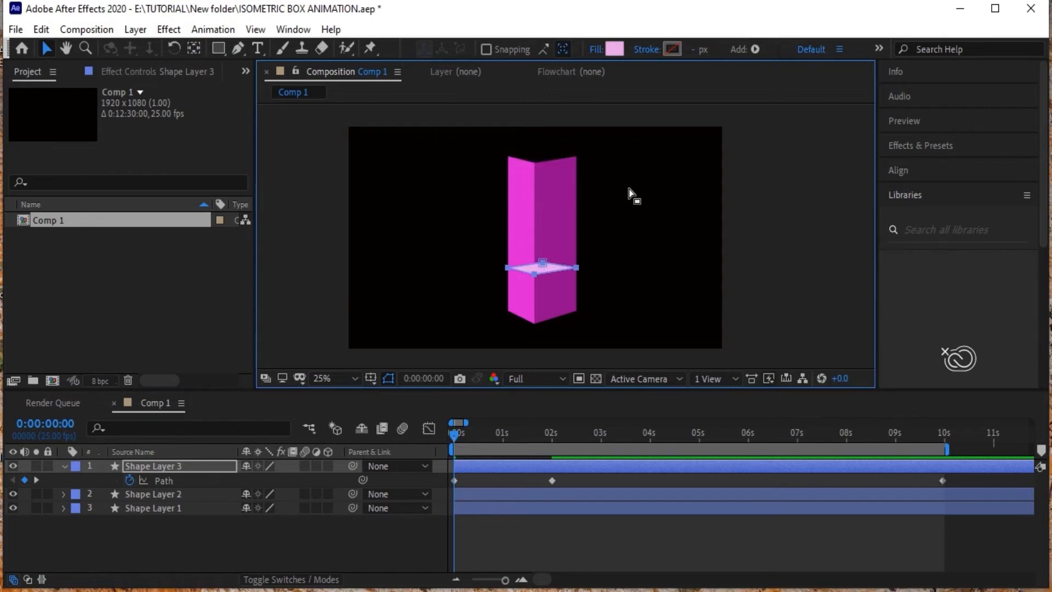
pyautogui.hotkey('shift', 'Down')
pyautogui.hotkey('shift', 'Down')
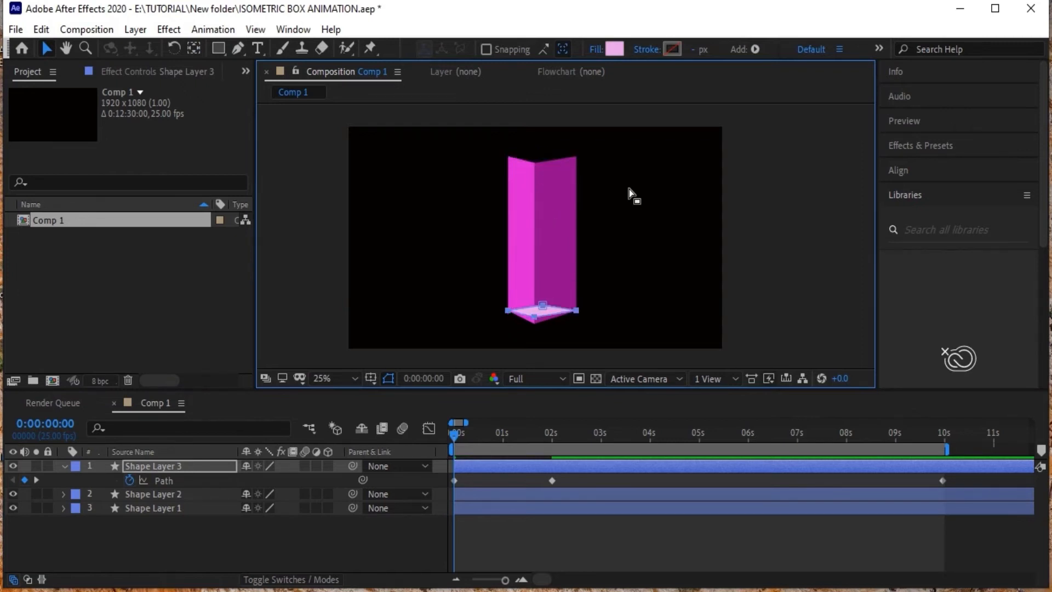
# Nudge the front corner of Shape Layer 3's path down onto the bottom front corner of the box at 0:00:00:00.
pyautogui.scroll(1, 629, 189)
pyautogui.press('space')
pyautogui.moveTo(544, 335); pyautogui.dragTo(531, 180)
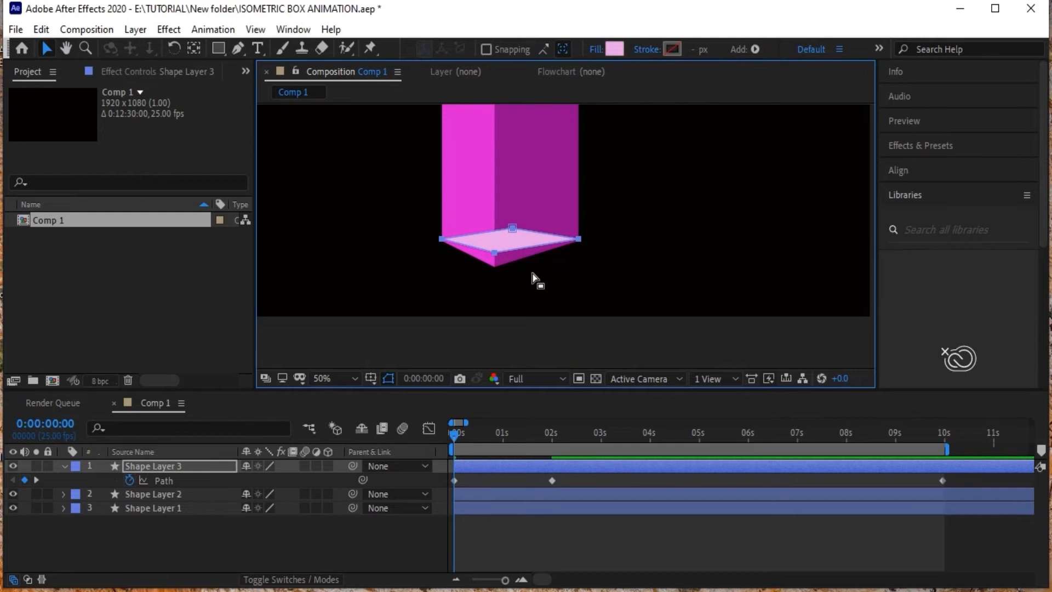
pyautogui.press('.')
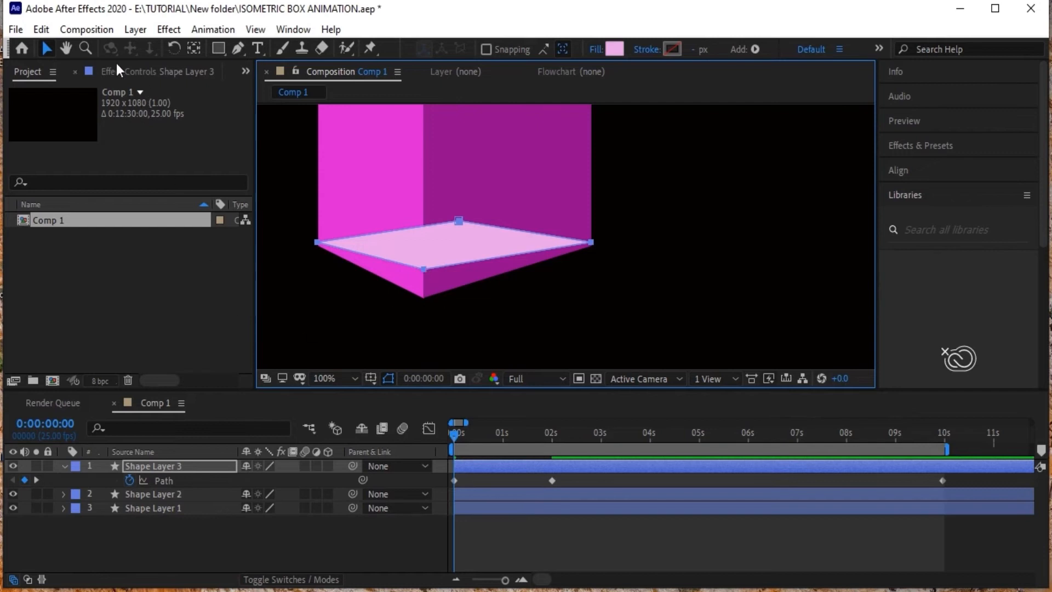
pyautogui.click(452, 480)
pyautogui.moveTo(472, 328); pyautogui.dragTo(390, 252)
pyautogui.press('Down')
pyautogui.press('Down')
pyautogui.press('Down')
pyautogui.press('Down')
pyautogui.press('Down')
pyautogui.press('Down')
pyautogui.press('Down')
pyautogui.press('Down')
pyautogui.press('Down')
pyautogui.press('Down')
pyautogui.press('Down')
pyautogui.press('Down')
pyautogui.press('Down')
pyautogui.press('Down')
pyautogui.press('Down')
pyautogui.press('Down')
pyautogui.press('Down')
pyautogui.press('Down')
pyautogui.press('Down')
pyautogui.press('Down')
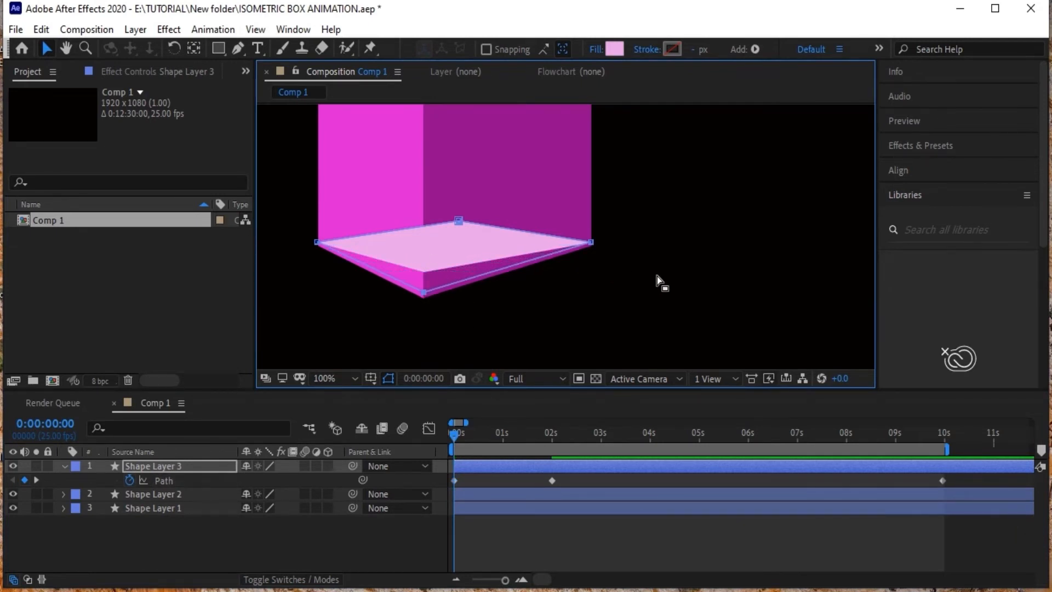
pyautogui.press('Down')
pyautogui.press('Down')
pyautogui.press('Down')
pyautogui.press('Down')
pyautogui.press('Down')
pyautogui.press('Down')
pyautogui.press('Down')
pyautogui.press('Down')
pyautogui.press('Down')
pyautogui.press('Down')
# Nudge the right and left corners of Shape Layer 3's path down onto the bottom outer corners of the side faces.
pyautogui.moveTo(625, 237); pyautogui.dragTo(575, 275)
pyautogui.press('Down')
pyautogui.press('Down')
pyautogui.press('Down')
pyautogui.press('Down')
pyautogui.press('Down')
pyautogui.press('Down')
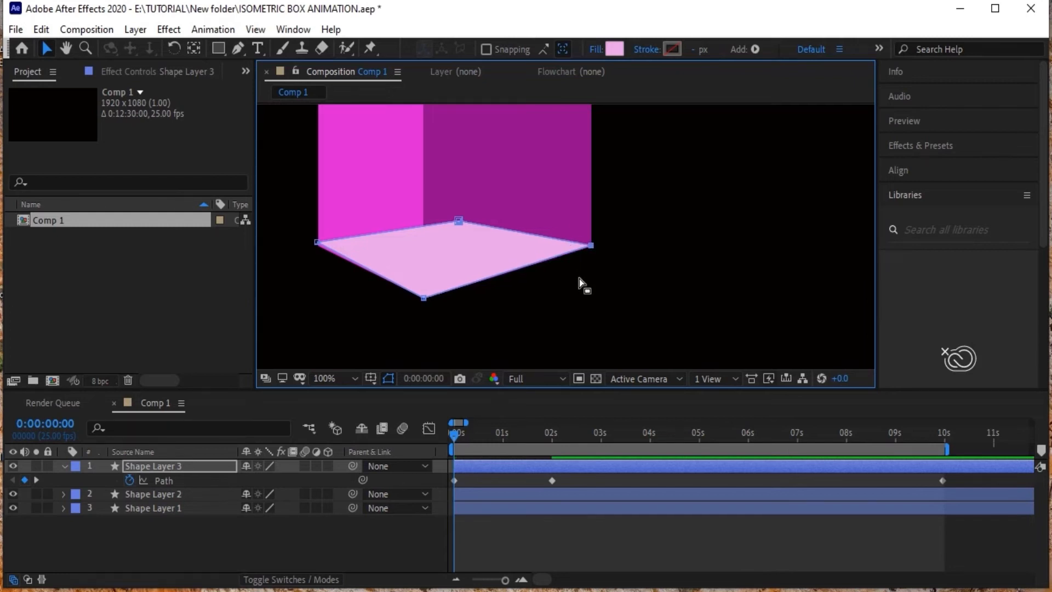
pyautogui.moveTo(302, 225); pyautogui.dragTo(323, 288)
pyautogui.press('Down')
pyautogui.press('Down')
pyautogui.press('Down')
pyautogui.press('Down')
pyautogui.press('Down')
pyautogui.press('Down')
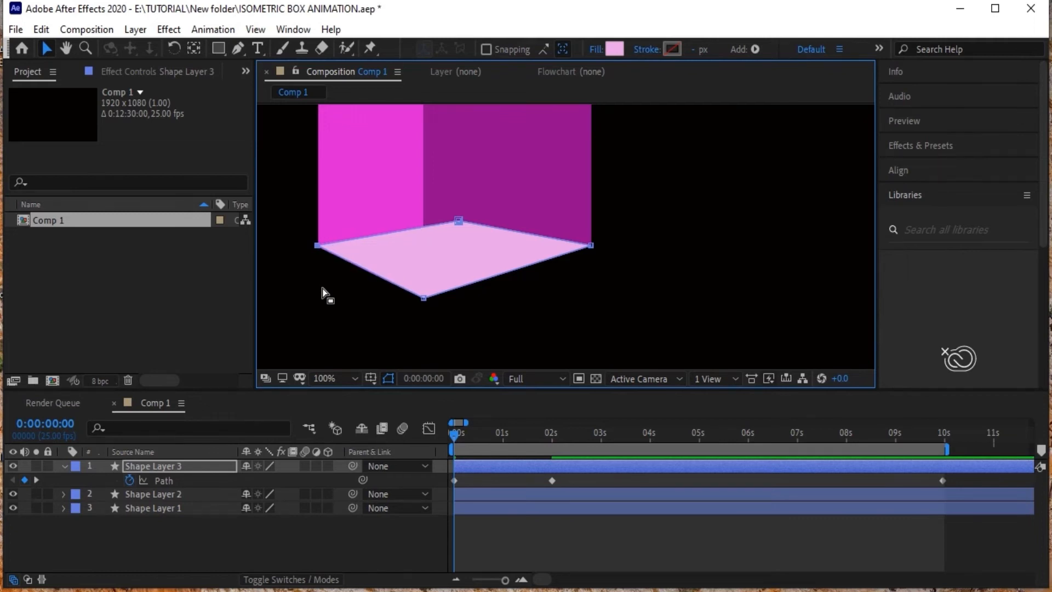
# Nudge the back corner of Shape Layer 3's path slightly down to even out the base diamond.
pyautogui.moveTo(442, 212); pyautogui.dragTo(469, 231)
pyautogui.press('Down')
pyautogui.press('Down')
pyautogui.press('Down')
pyautogui.press('Down')
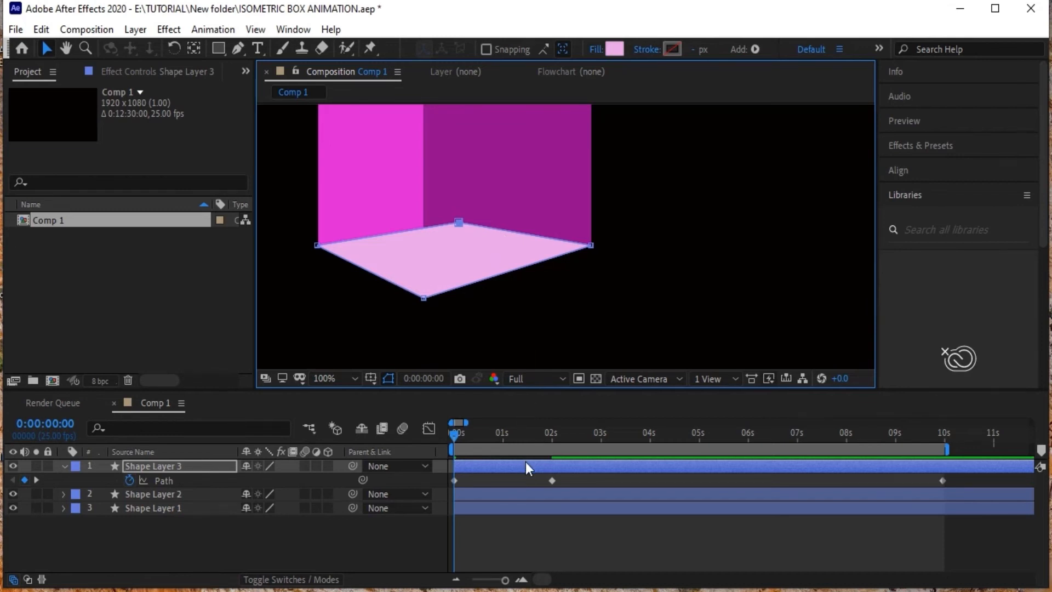
# Shift Shape Layer 3's first two Path keyframes to 0:00:01:24 and about four seconds, and add a Path keyframe at 0:00:00:00.
pyautogui.moveTo(577, 481); pyautogui.dragTo(549, 479)
pyautogui.click(553, 432)
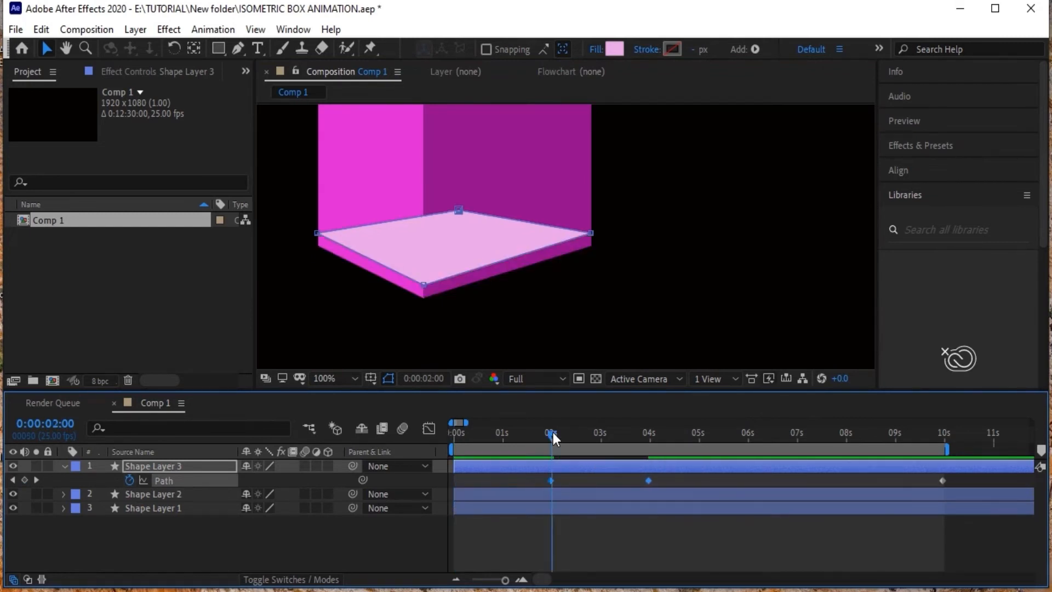
pyautogui.press('space')
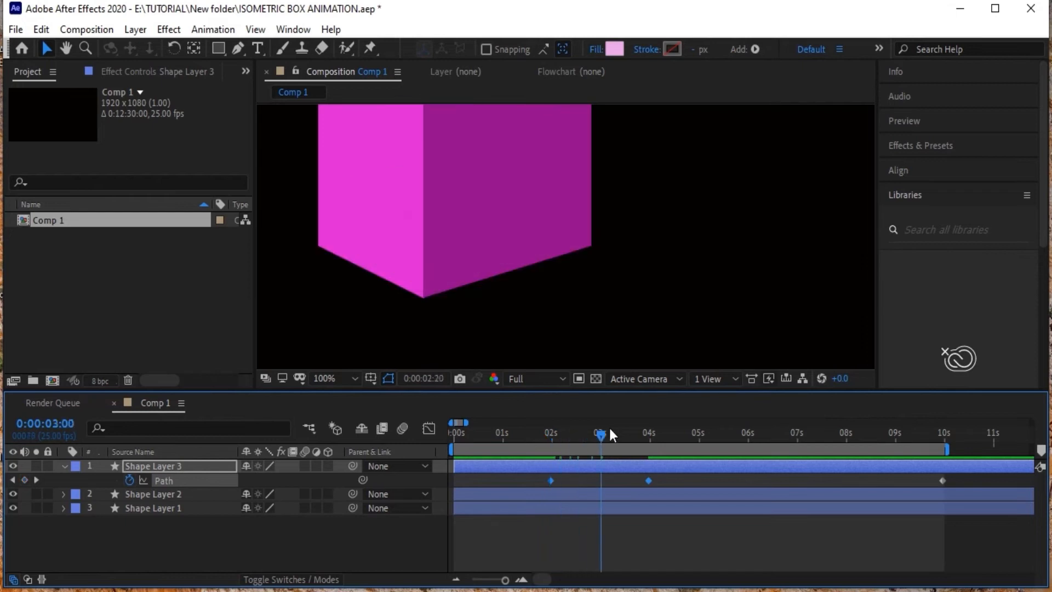
pyautogui.moveTo(557, 443); pyautogui.dragTo(551, 442)
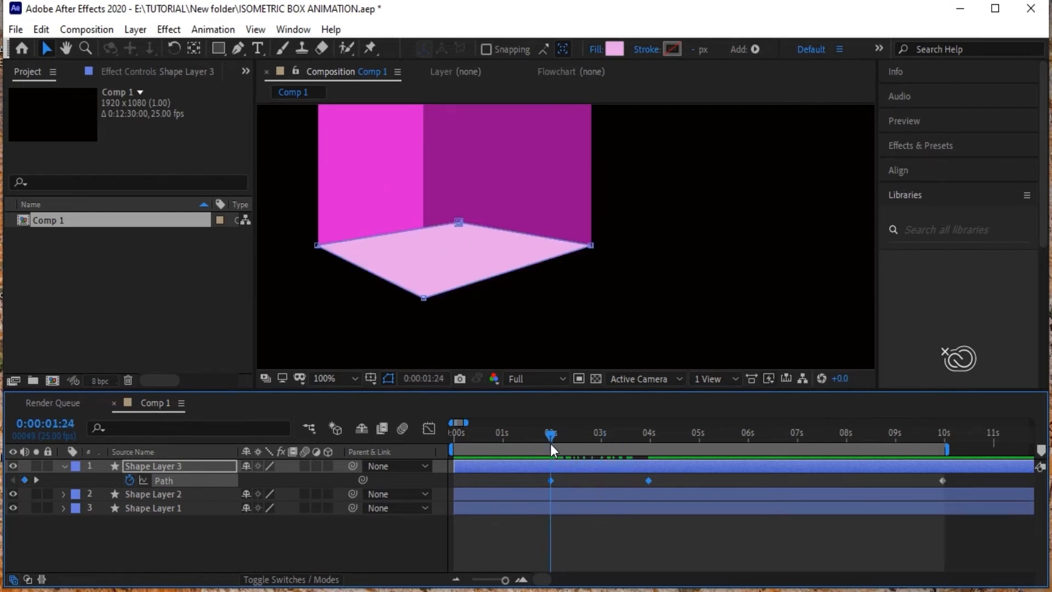
pyautogui.moveTo(550, 436); pyautogui.dragTo(426, 450)
pyautogui.click(24, 480)
pyautogui.click(318, 245)
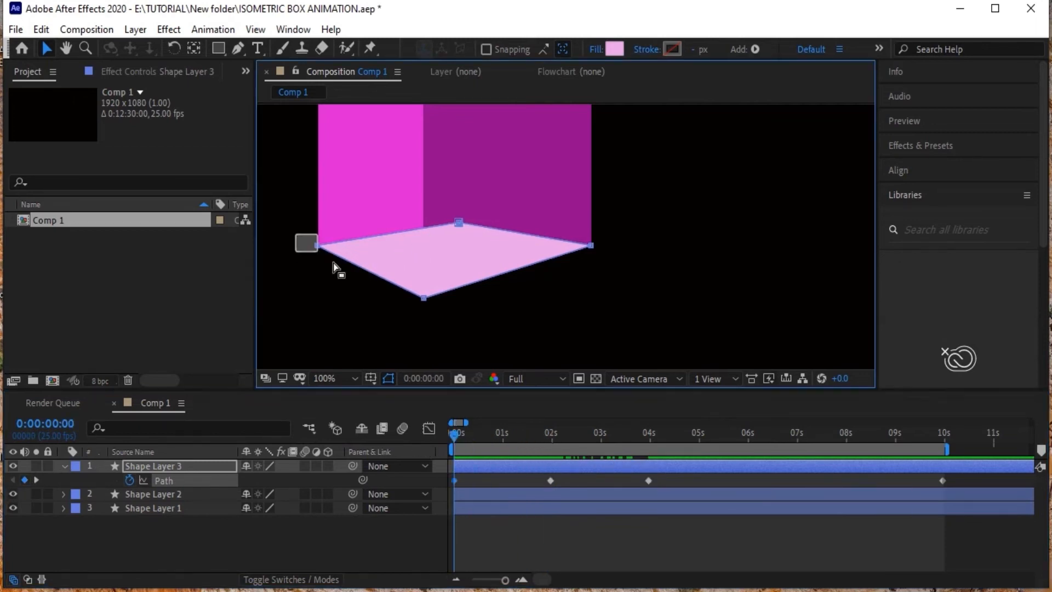
pyautogui.moveTo(319, 247); pyautogui.dragTo(386, 233)
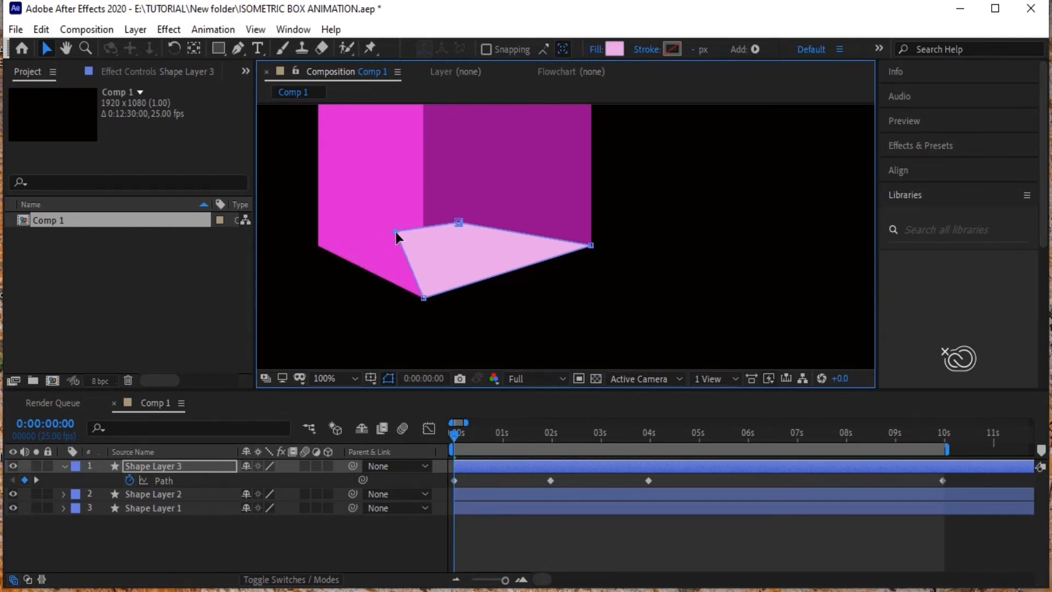
pyautogui.hotkey('ctrl', 'z')
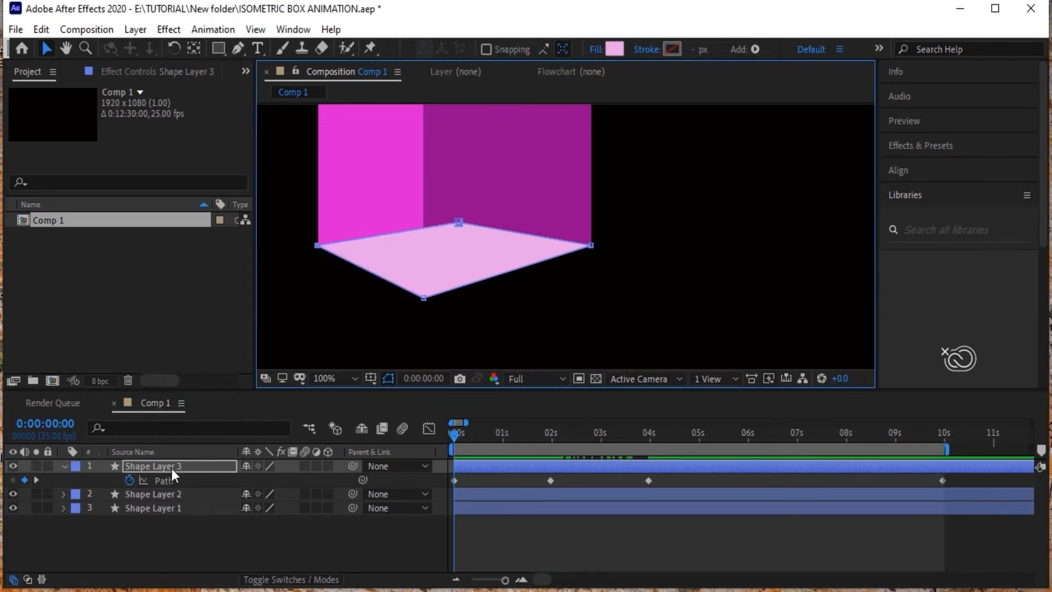
# Duplicate Shape Layer 3 and set the fill of the original layer to dark purple 560C53.
pyautogui.click(172, 467)
pyautogui.hotkey('ctrl', 'd')
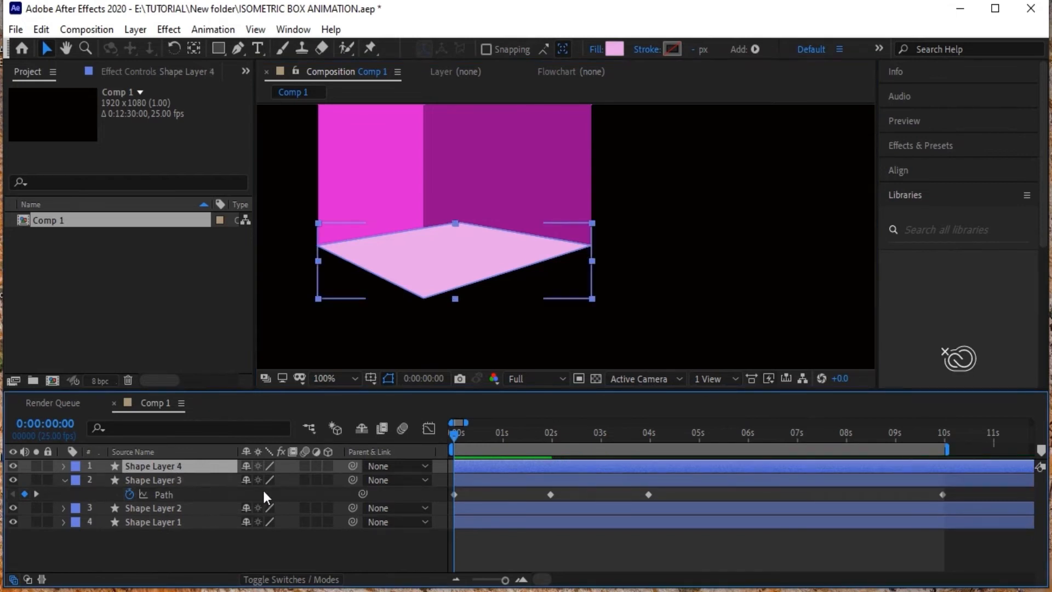
pyautogui.click(207, 479)
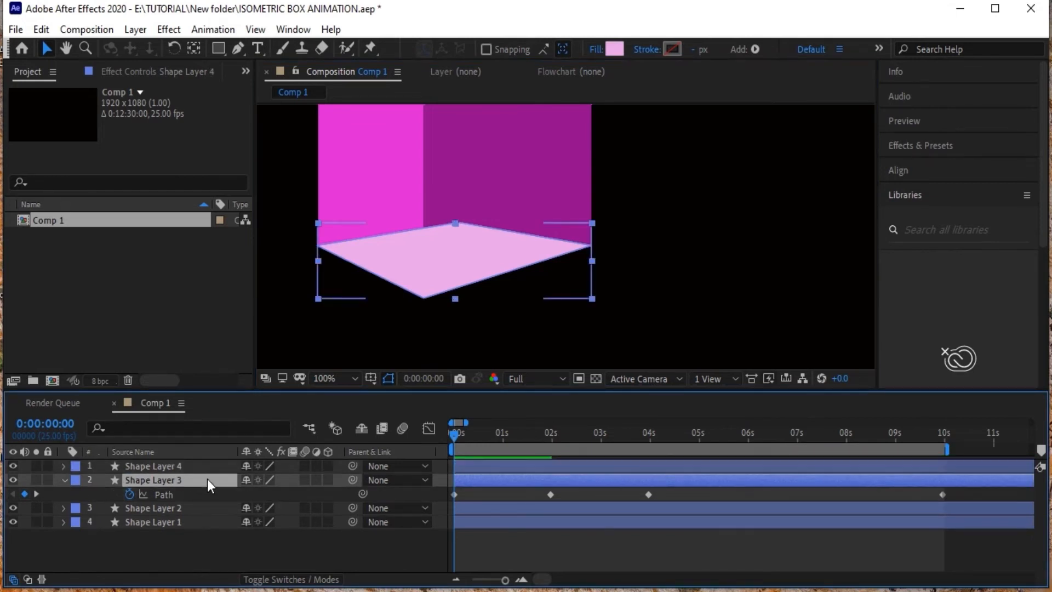
pyautogui.click(615, 48)
pyautogui.click(356, 409)
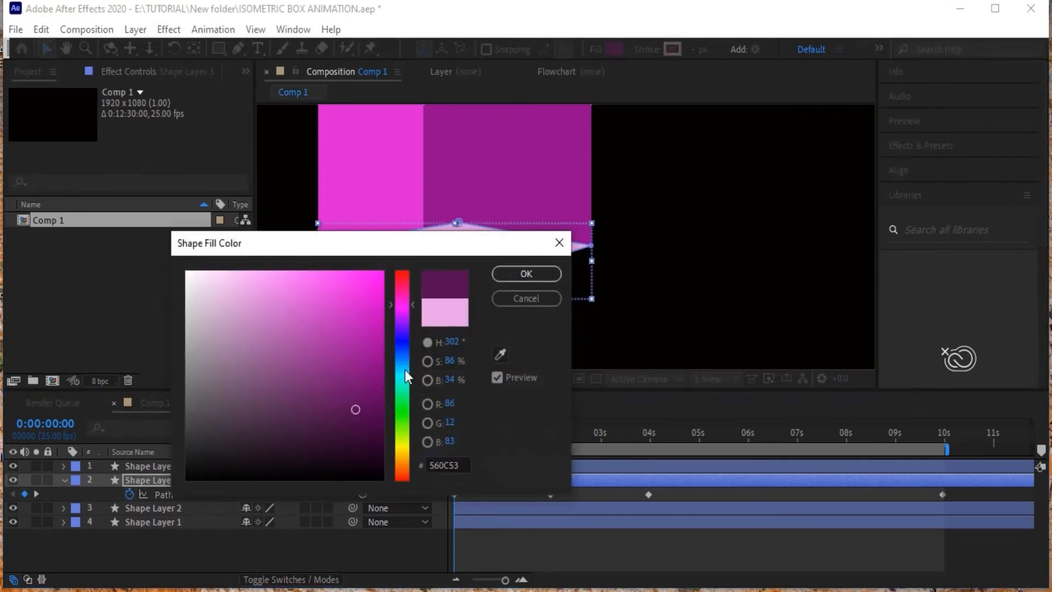
pyautogui.click(509, 272)
pyautogui.click(453, 495)
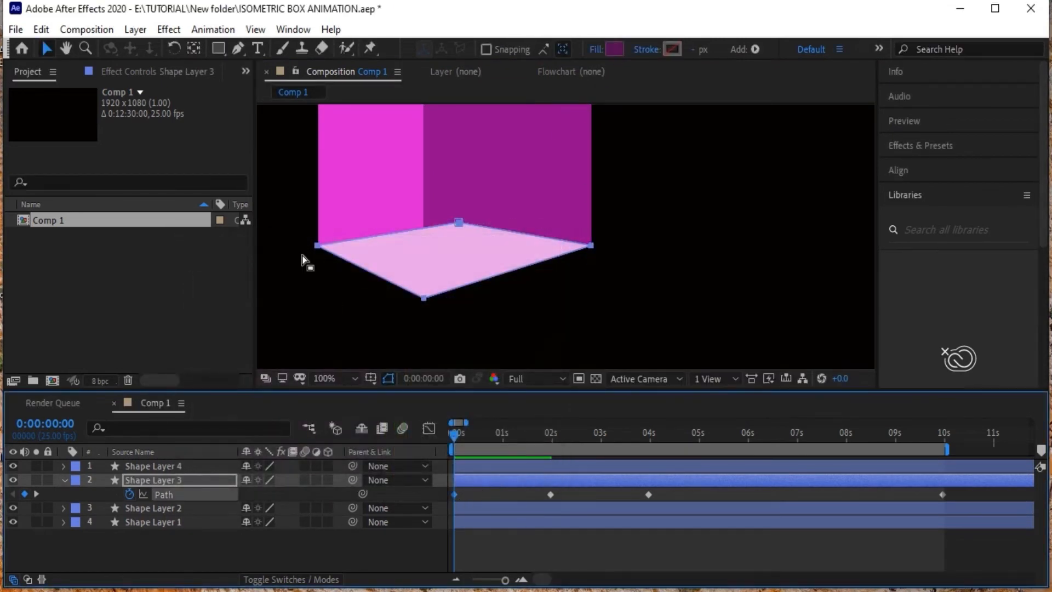
pyautogui.moveTo(291, 230); pyautogui.dragTo(465, 278)
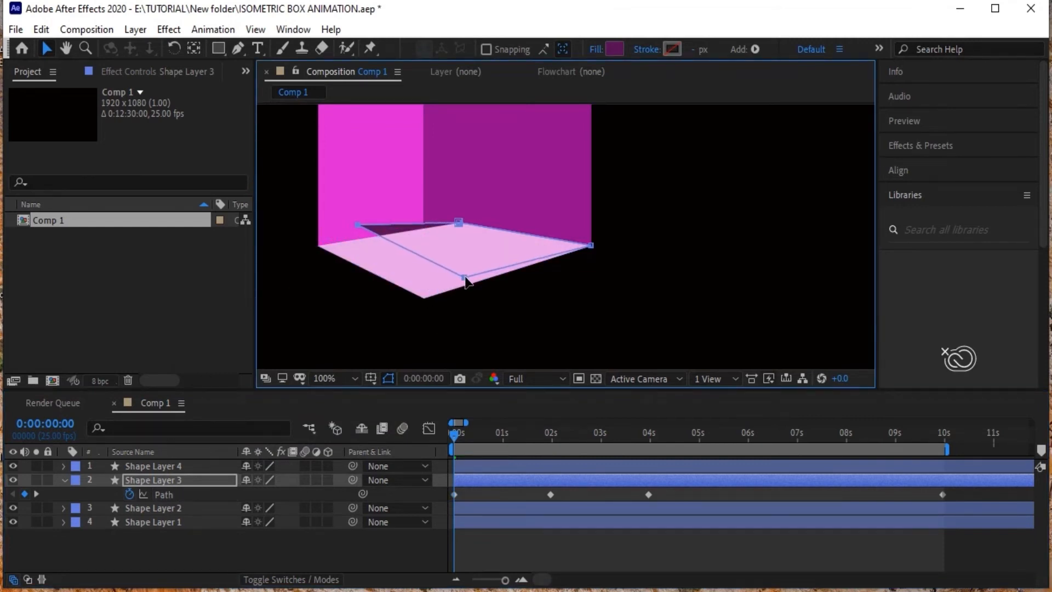
pyautogui.hotkey('ctrl', 'z')
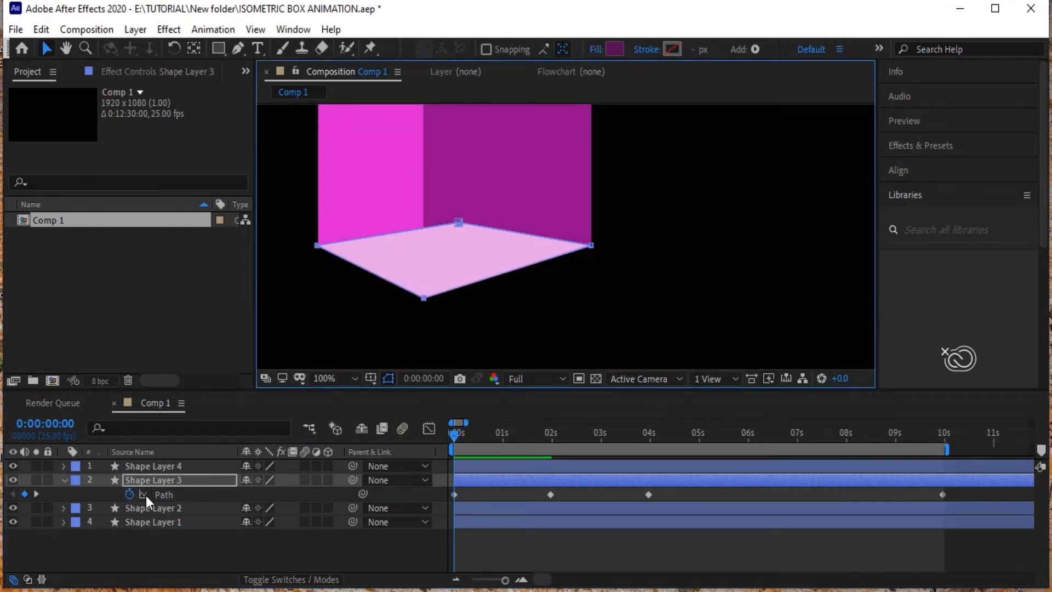
# At Shape Layer 4's first Path keyframe, move the left and front corners inward to the middle of the diamond's back-left and front-right edges.
pyautogui.click(63, 482)
pyautogui.click(170, 465)
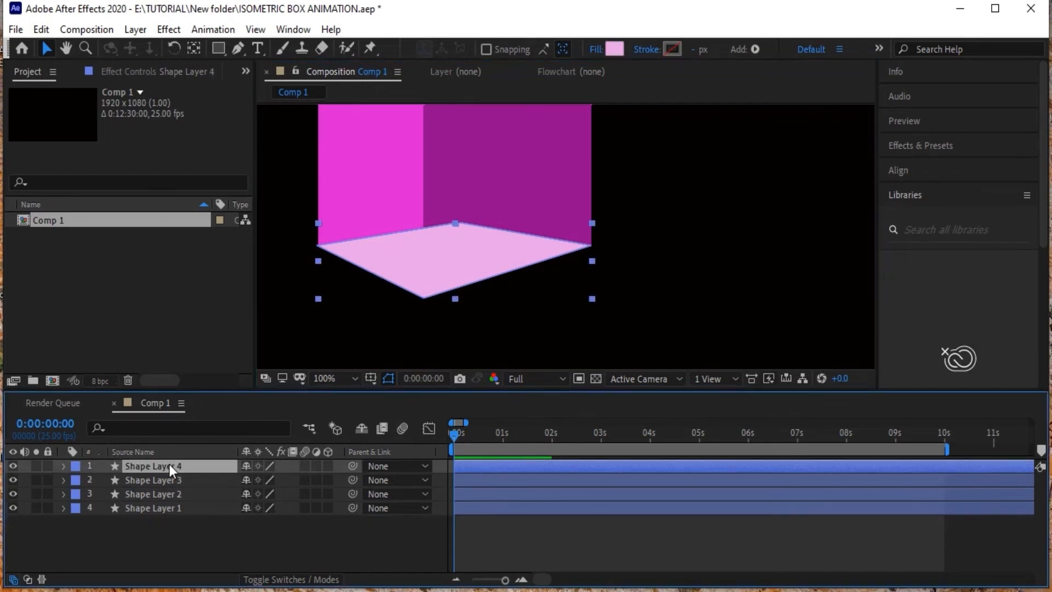
pyautogui.press('u')
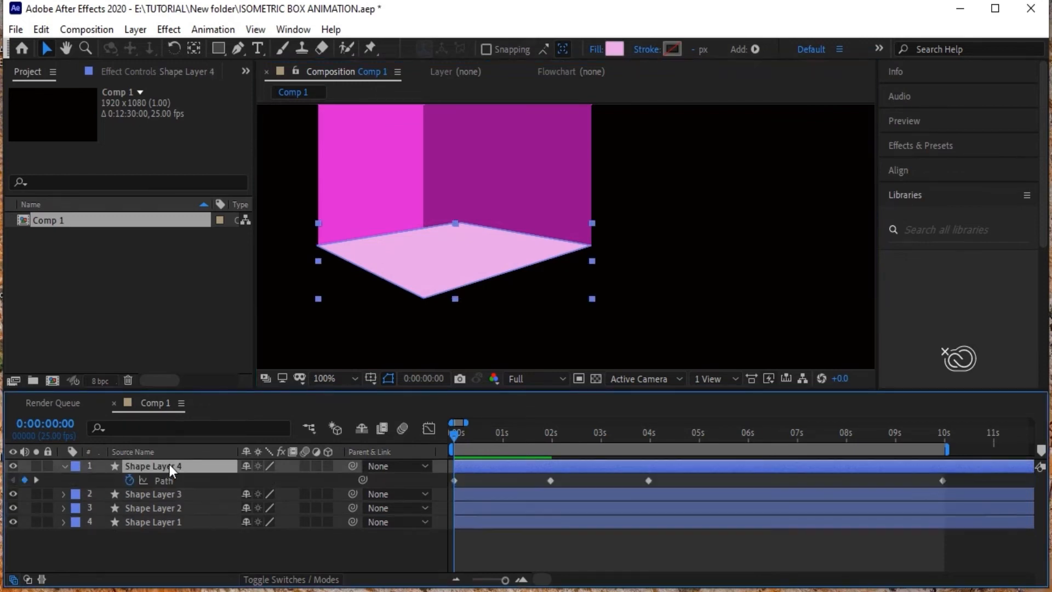
pyautogui.click(454, 480)
pyautogui.moveTo(298, 236); pyautogui.dragTo(494, 282)
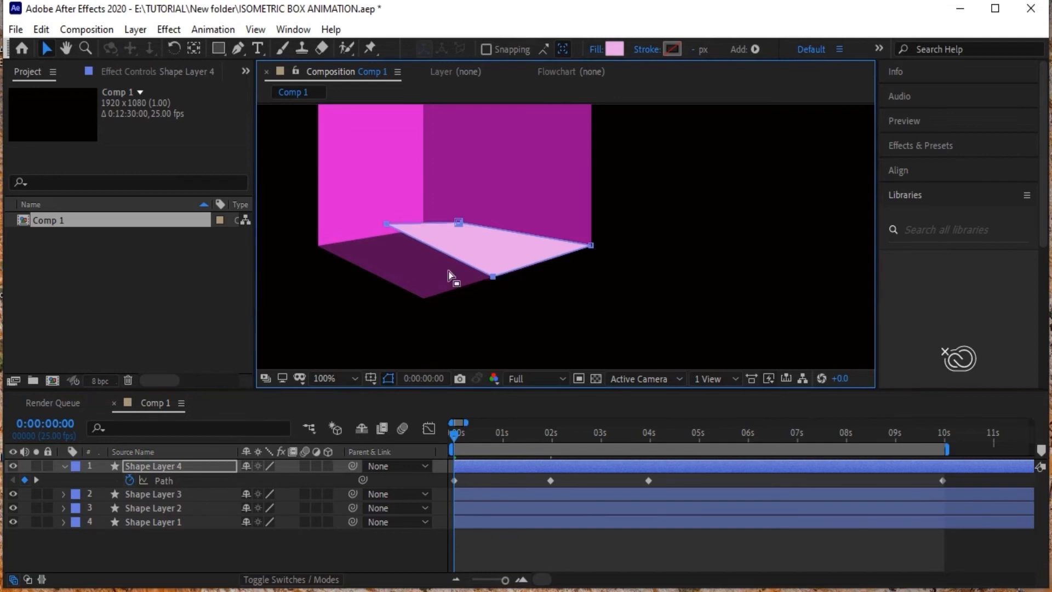
pyautogui.moveTo(386, 225); pyautogui.dragTo(391, 233)
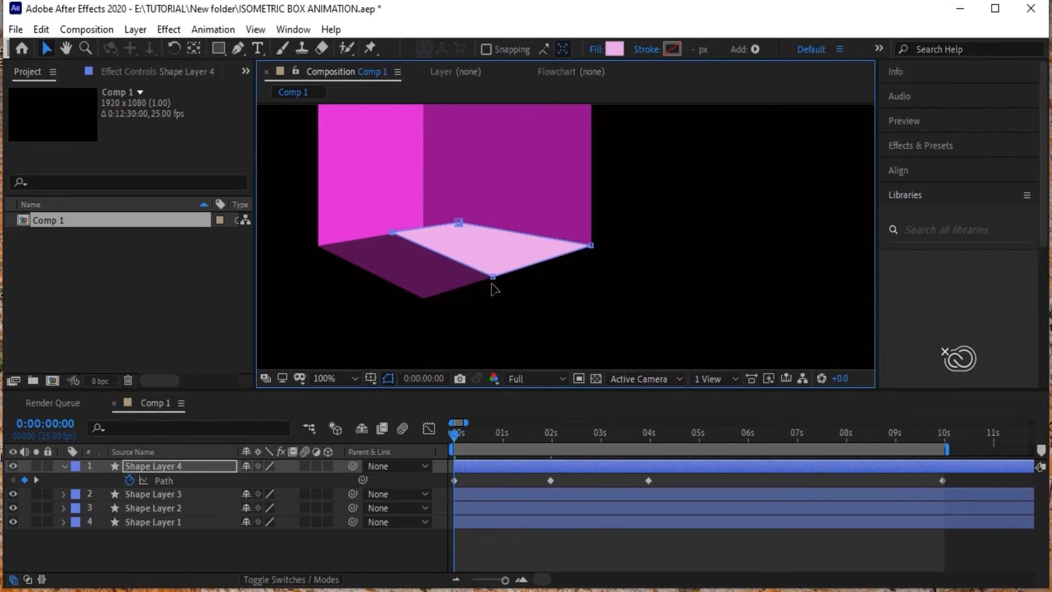
pyautogui.moveTo(493, 277); pyautogui.dragTo(498, 277)
# Move Shape Layer 4's back and right corners onto the other two points so the path collapses into a thin line at 0:00:00:00.
pyautogui.moveTo(458, 222); pyautogui.dragTo(390, 233)
pyautogui.moveTo(568, 222); pyautogui.dragTo(634, 276)
pyautogui.moveTo(592, 246); pyautogui.dragTo(497, 274)
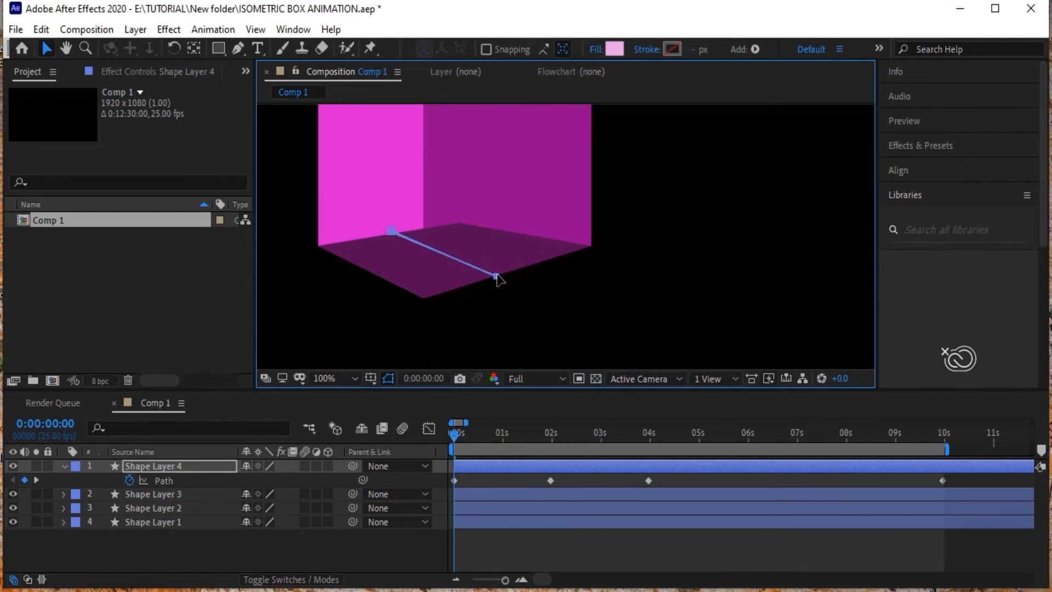
pyautogui.moveTo(461, 439)
pyautogui.mouseDown()
pyautogui.moveTo(493, 437)
pyautogui.moveTo(445, 438)
pyautogui.mouseUp()
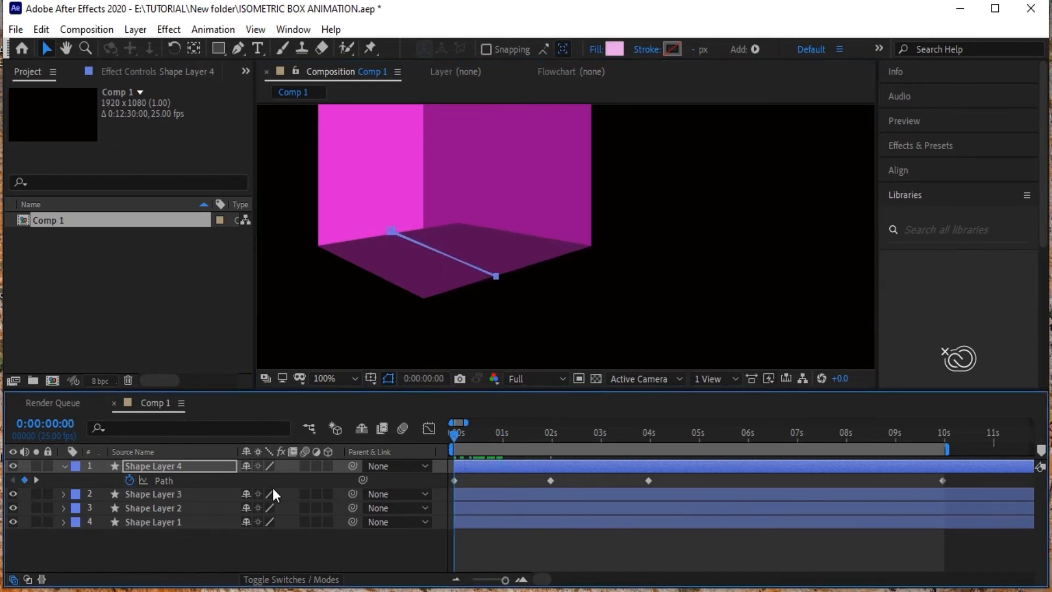
# Delete the dark purple Shape Layer 3 and scrub through the opening of the animation.
pyautogui.click(205, 491)
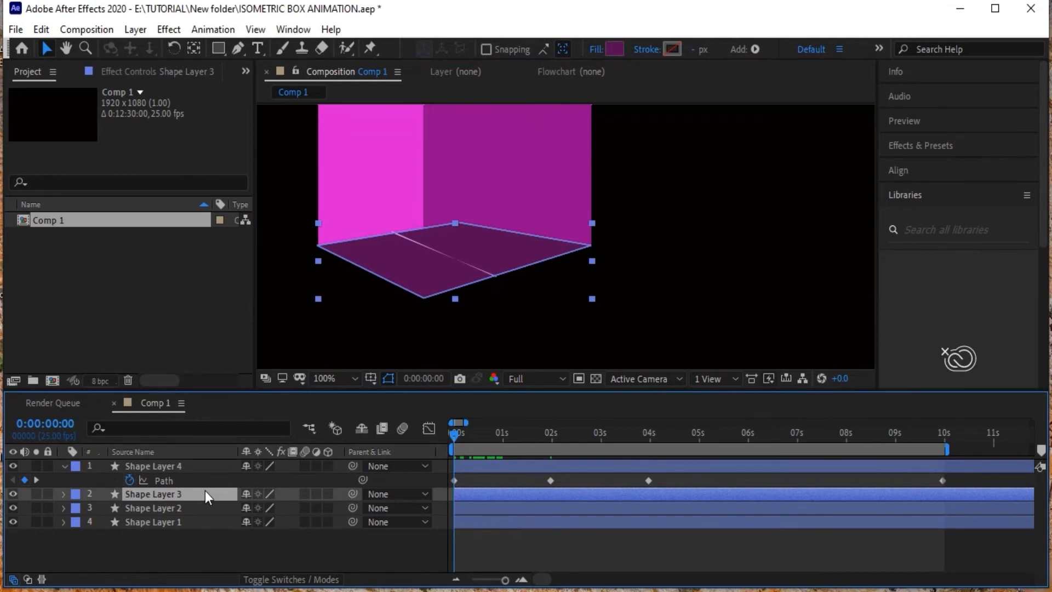
pyautogui.press('Delete')
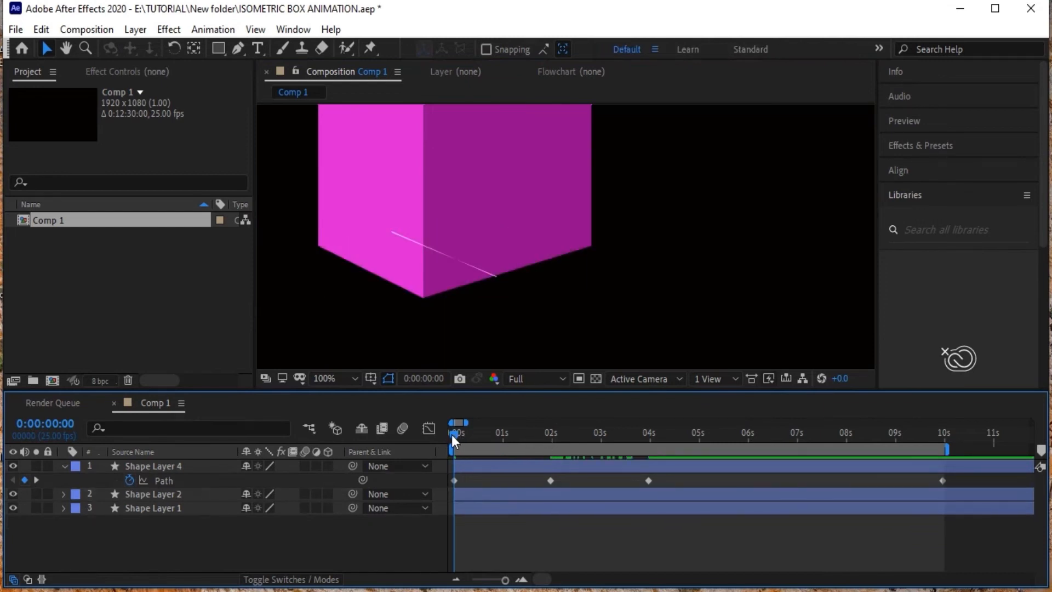
pyautogui.moveTo(450, 437); pyautogui.dragTo(485, 436)
pyautogui.moveTo(584, 439); pyautogui.dragTo(427, 448)
# Add Opacity keyframes to Shape Layer 4 at 0:00:00:00 and 0:00:00:10.
pyautogui.click(464, 468)
pyautogui.press('t')
pyautogui.click(102, 479)
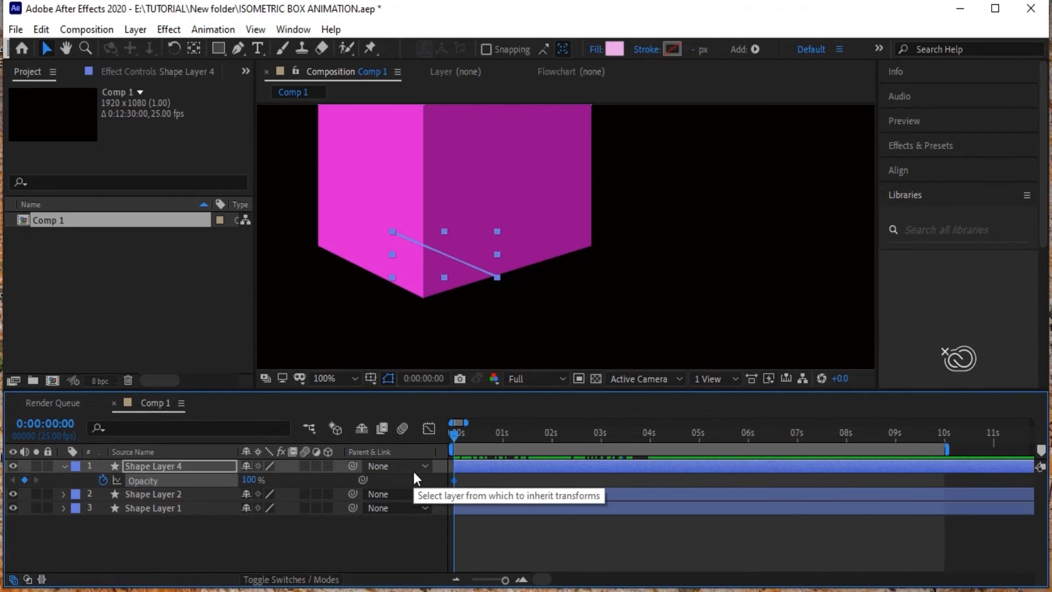
pyautogui.hotkey('shift', 'pagedown')
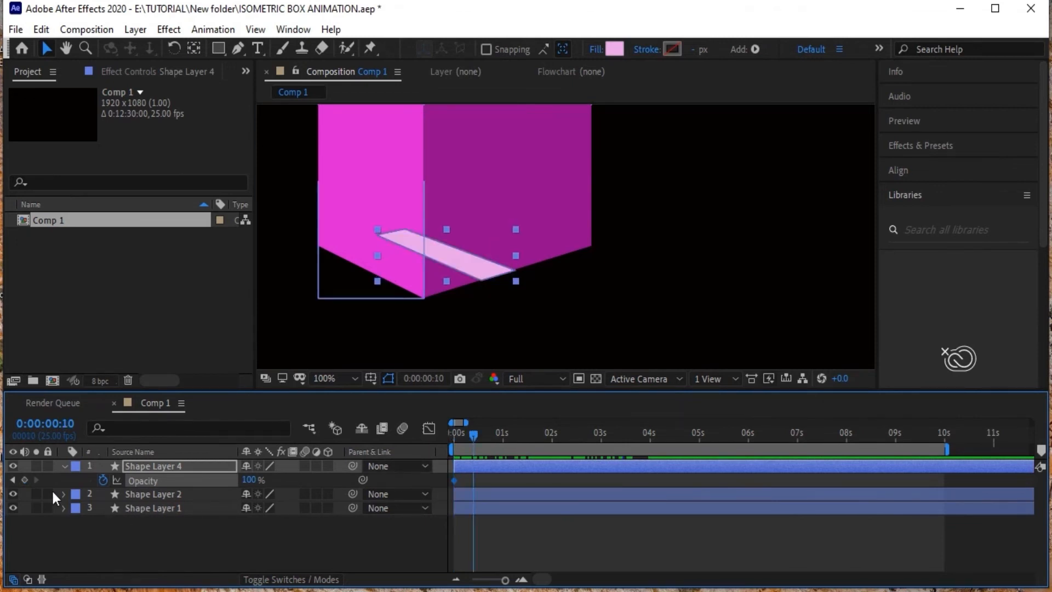
pyautogui.click(454, 435)
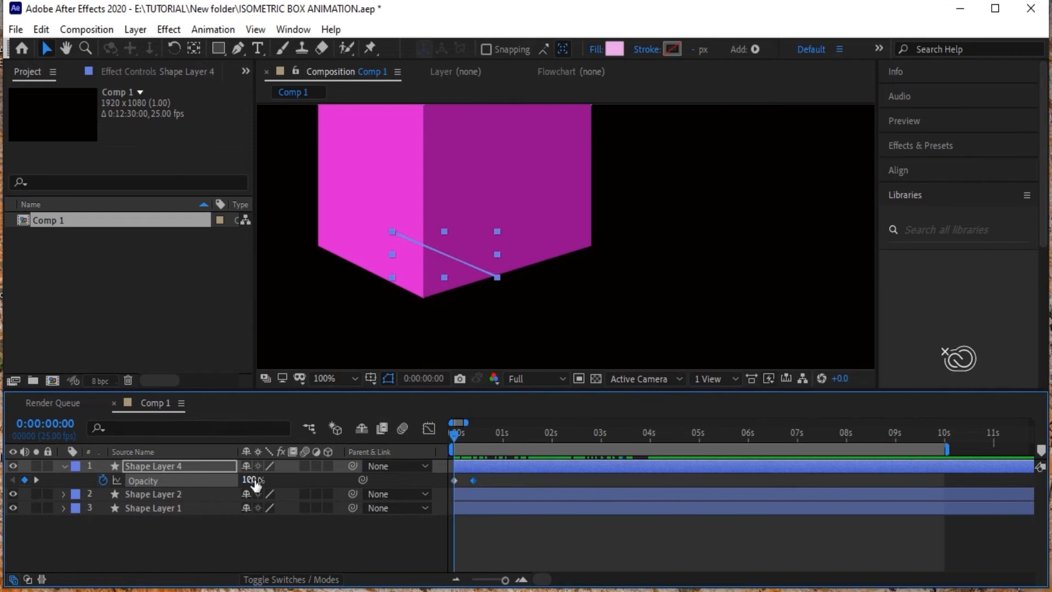
# Set Shape Layer 4's Opacity to 0% at 0:00:00:00 and preview the animation.
pyautogui.moveTo(250, 480); pyautogui.dragTo(135, 482)
pyautogui.click(436, 549)
pyautogui.press('space')
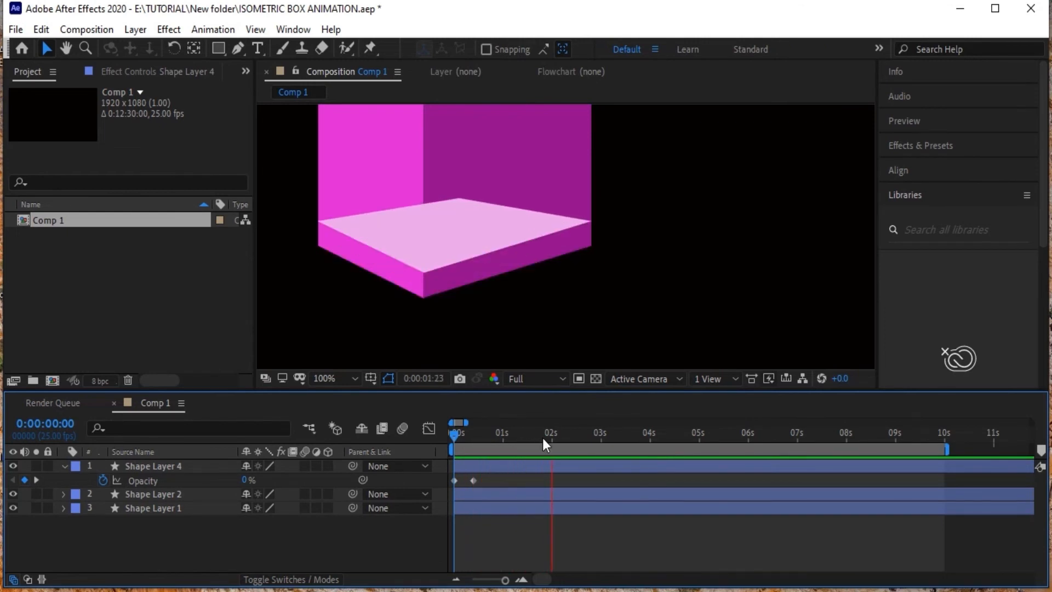
pyautogui.press('space')
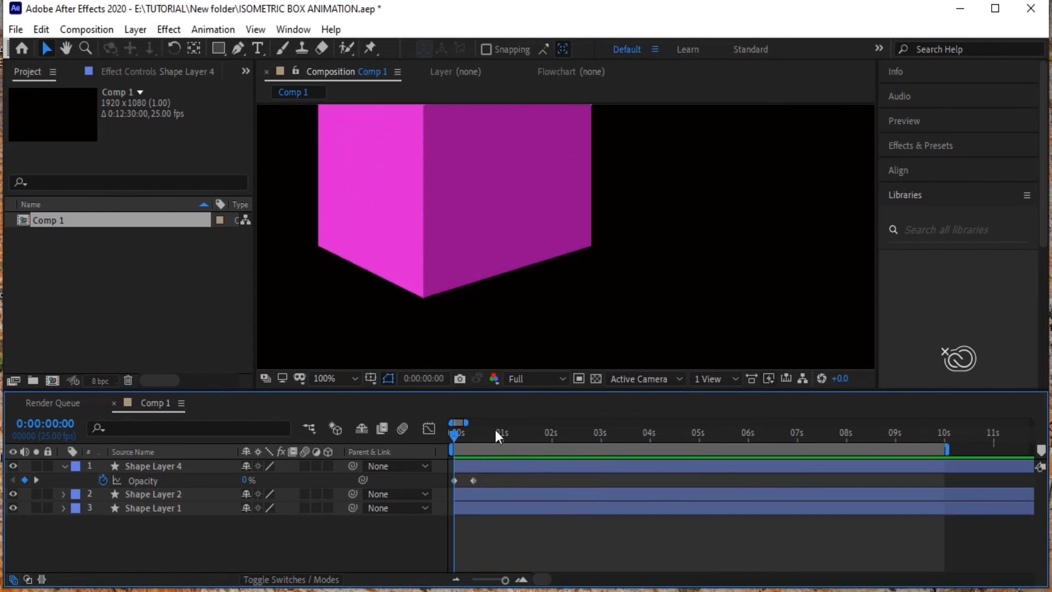
# Reveal all keyframed properties of Shape Layer 4 in the timeline.
pyautogui.click(64, 465)
pyautogui.press(',')
pyautogui.press(',')
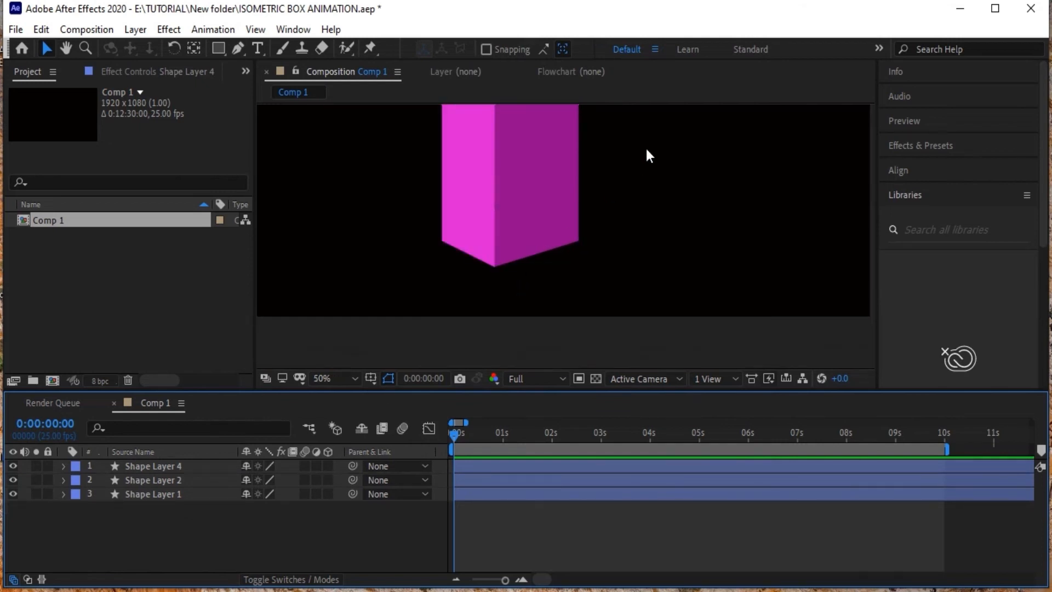
pyautogui.scroll(-2, 643, 159)
pyautogui.press('space')
pyautogui.moveTo(613, 158); pyautogui.dragTo(590, 284)
pyautogui.moveTo(585, 212)
pyautogui.mouseDown()
pyautogui.moveTo(590, 179)
pyautogui.moveTo(591, 197)
pyautogui.mouseUp()
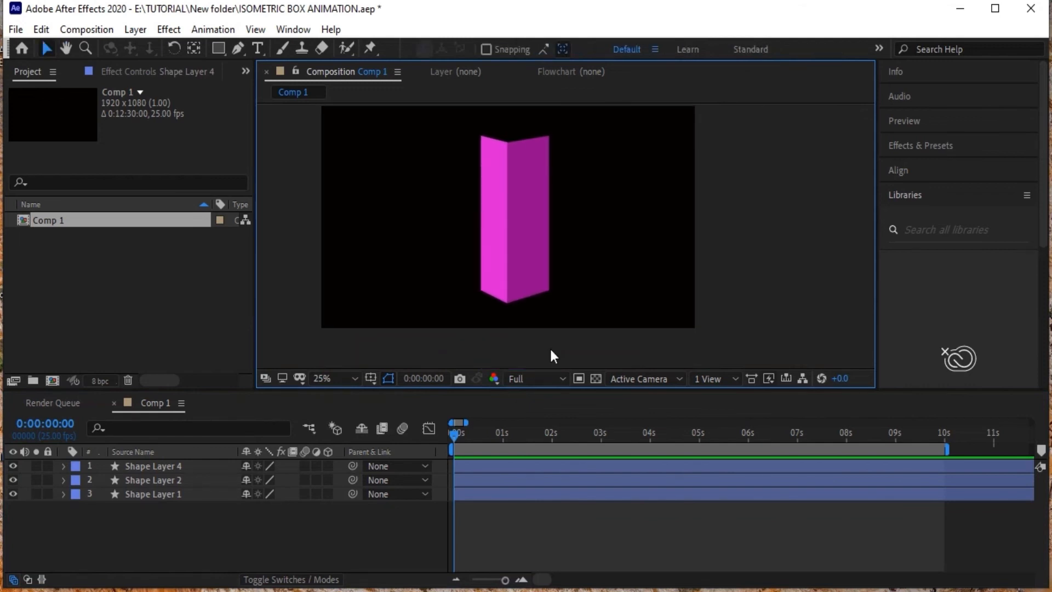
pyautogui.click(509, 480)
pyautogui.click(509, 467)
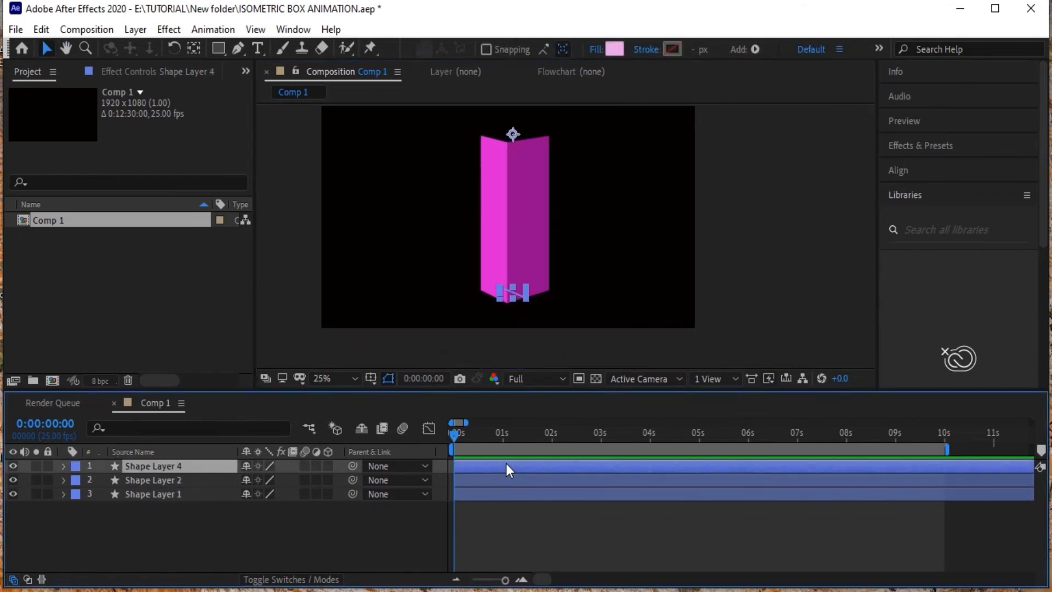
pyautogui.press('u')
# Preview the animation from the start and return the time to 0:00:00:00.
pyautogui.press('space')
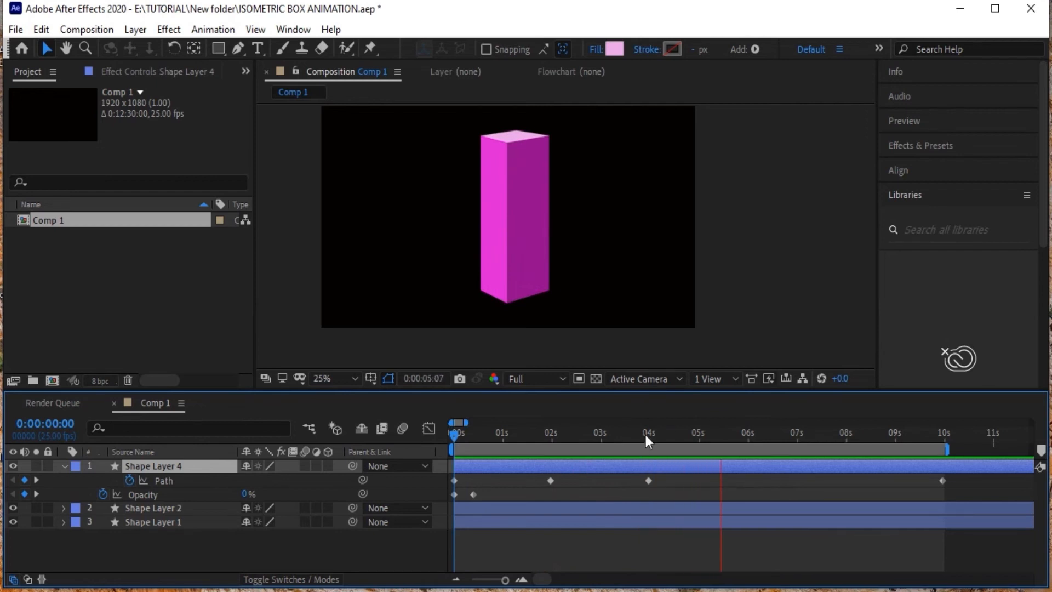
pyautogui.press('space')
pyautogui.press('space')
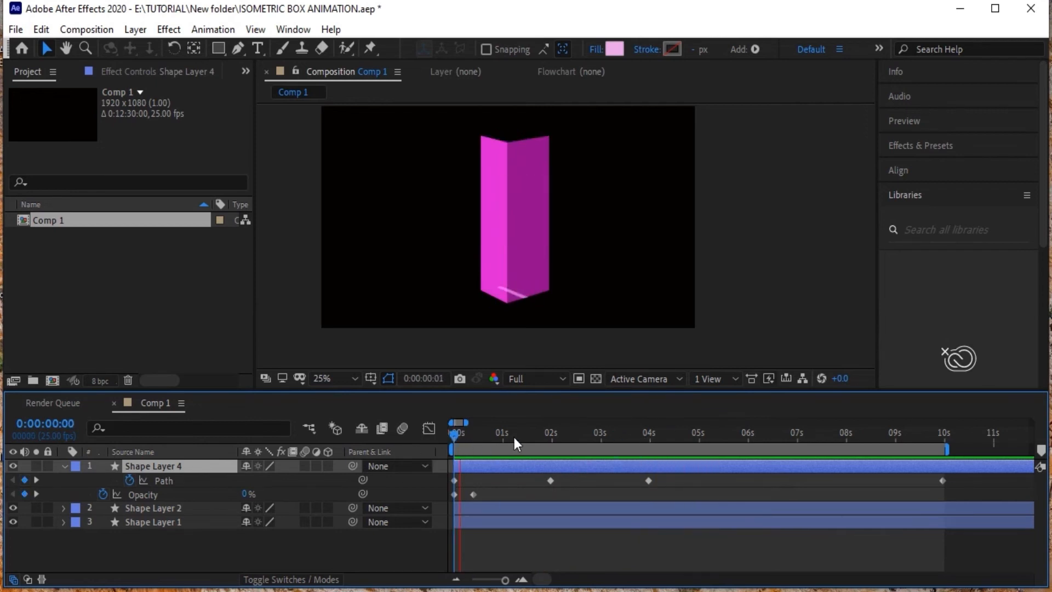
pyautogui.click(524, 438)
pyautogui.click(454, 445)
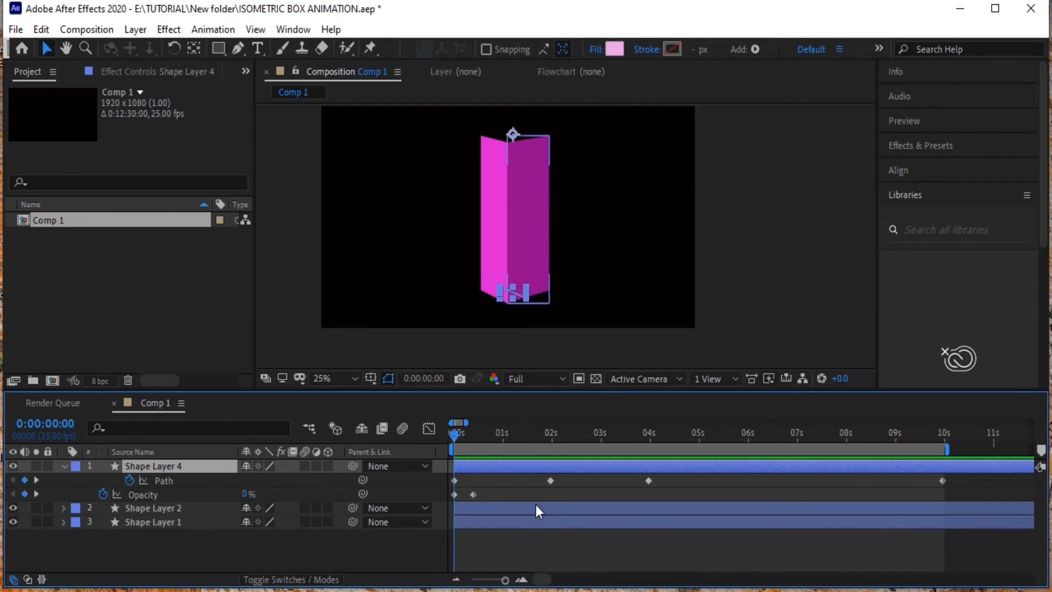
# Move Shape Layer 4's Path keyframes at 2 s and 4 s to about 0:00:00:17 and 0:00:01:10, and preview the faster rise.
pyautogui.moveTo(531, 478)
pyautogui.mouseDown()
pyautogui.moveTo(660, 488)
pyautogui.moveTo(524, 484)
pyautogui.mouseUp()
pyautogui.click(585, 481)
pyautogui.press('space')
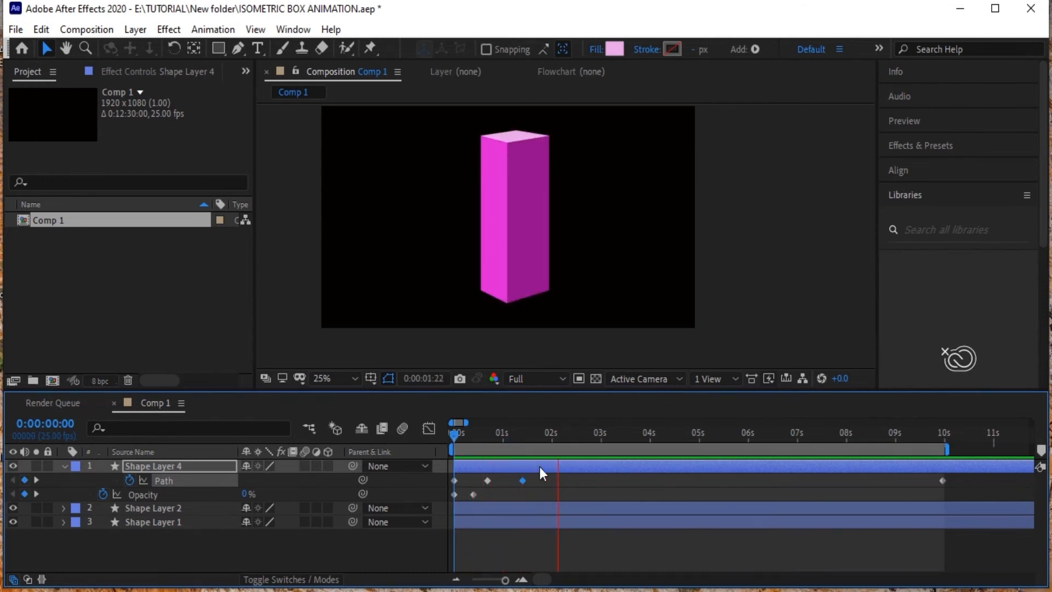
pyautogui.press('space')
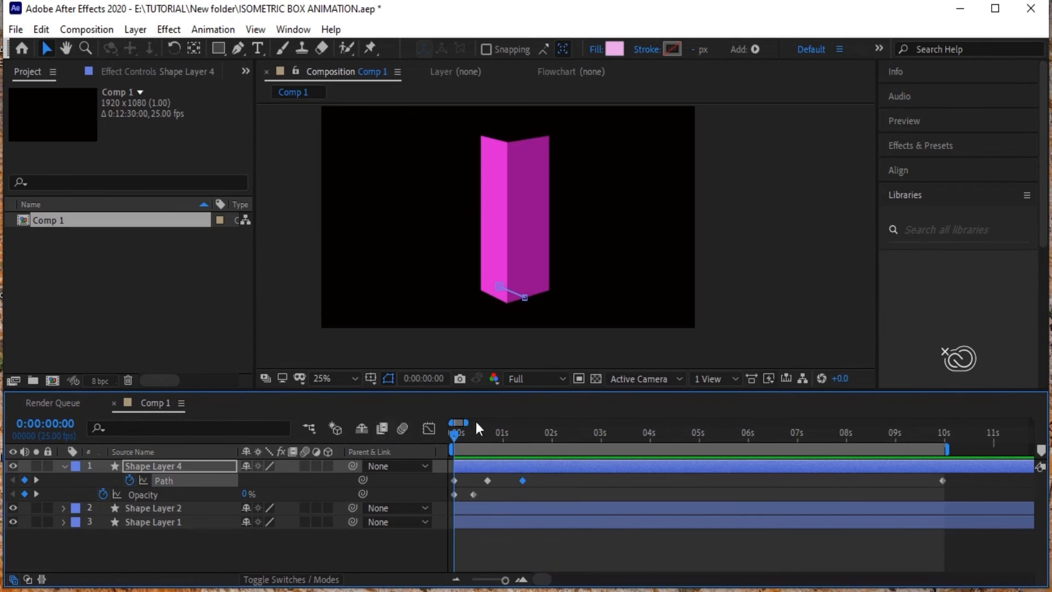
pyautogui.press('space')
pyautogui.press('space')
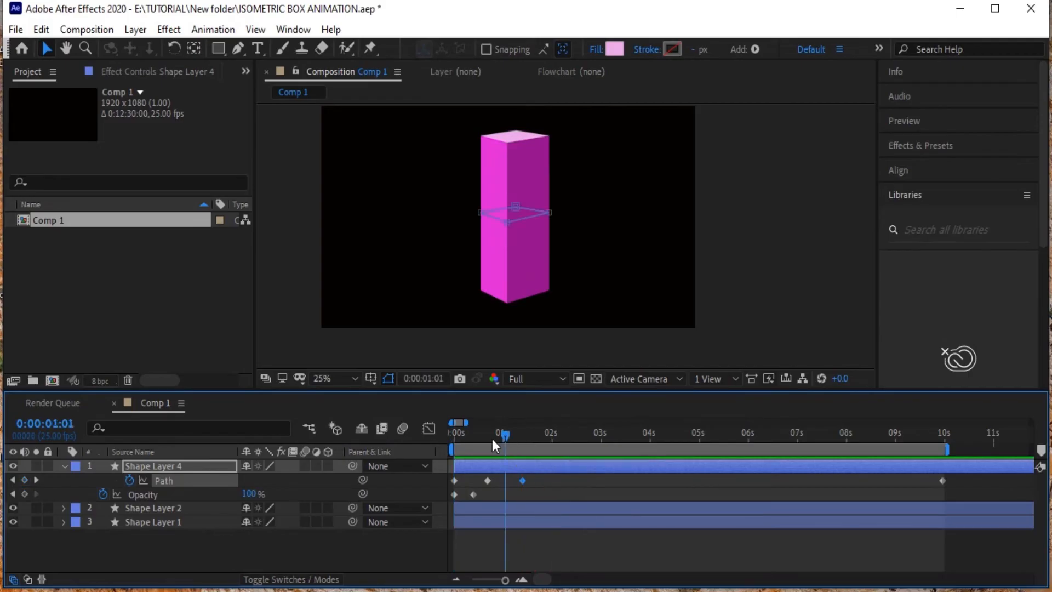
# Move Shape Layer 4's second Path keyframe to 0:00:00:13 and preview the timing.
pyautogui.moveTo(487, 482); pyautogui.dragTo(473, 486)
pyautogui.press('space')
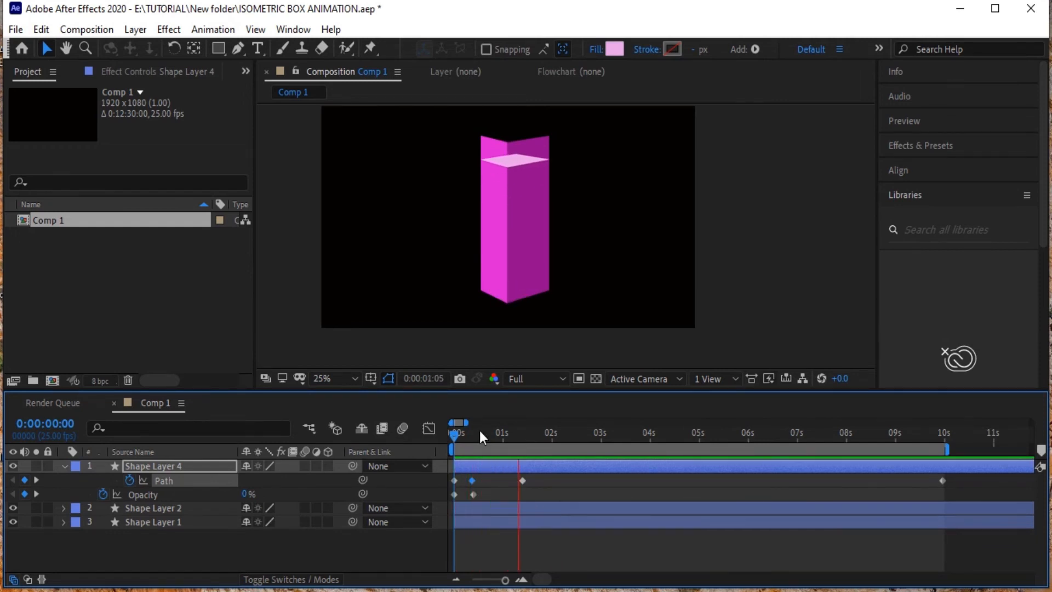
pyautogui.press('space')
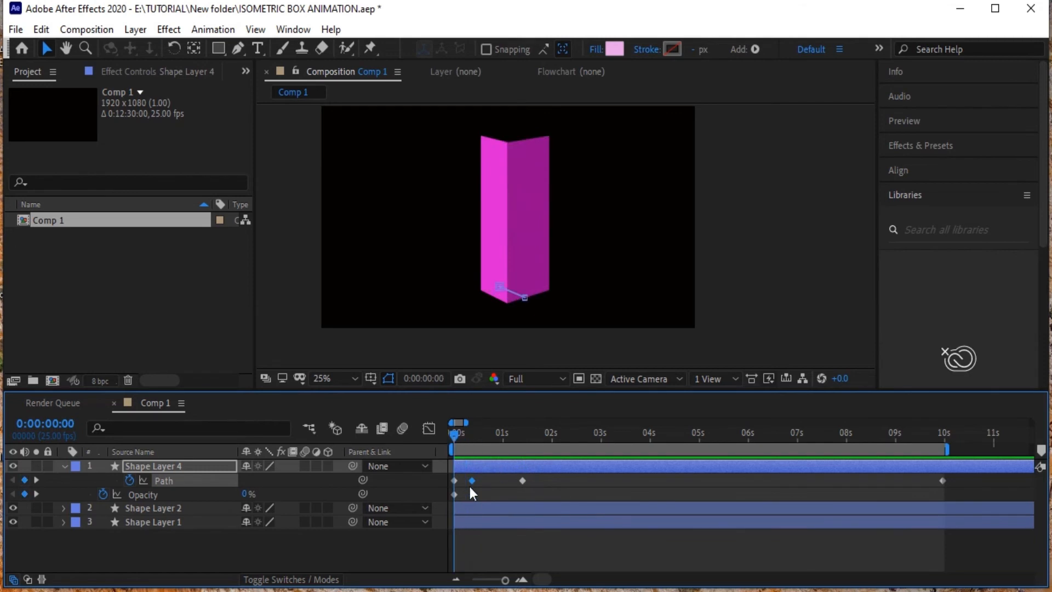
pyautogui.moveTo(475, 480); pyautogui.dragTo(482, 480)
pyautogui.press('space')
pyautogui.press('space')
# Filter Shape Layer 2's properties by "path" and add a Path keyframe at 0:00:01:10.
pyautogui.moveTo(453, 434); pyautogui.dragTo(524, 456)
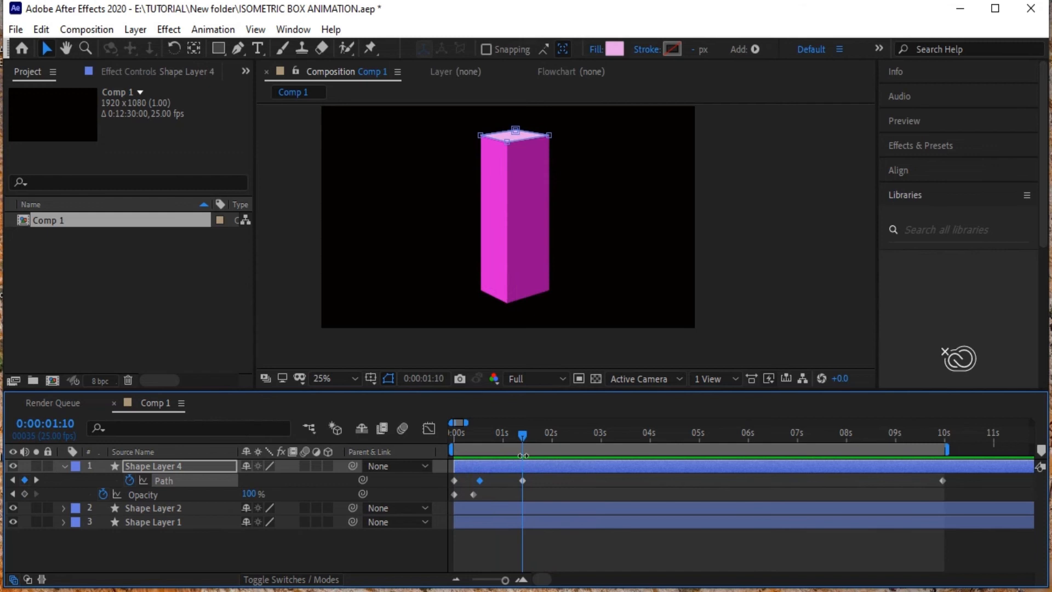
pyautogui.click(533, 545)
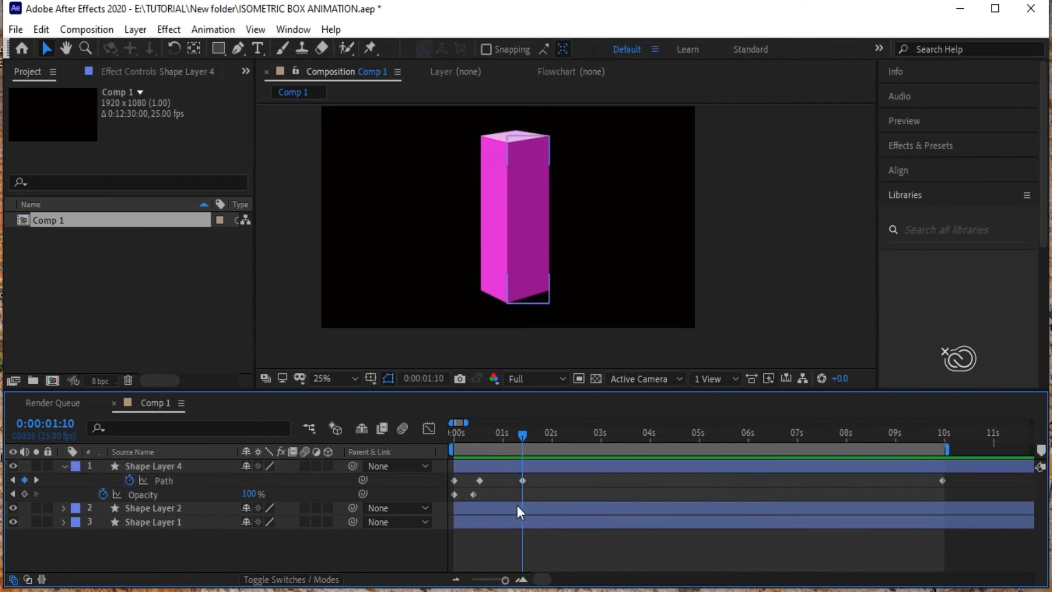
pyautogui.click(517, 507)
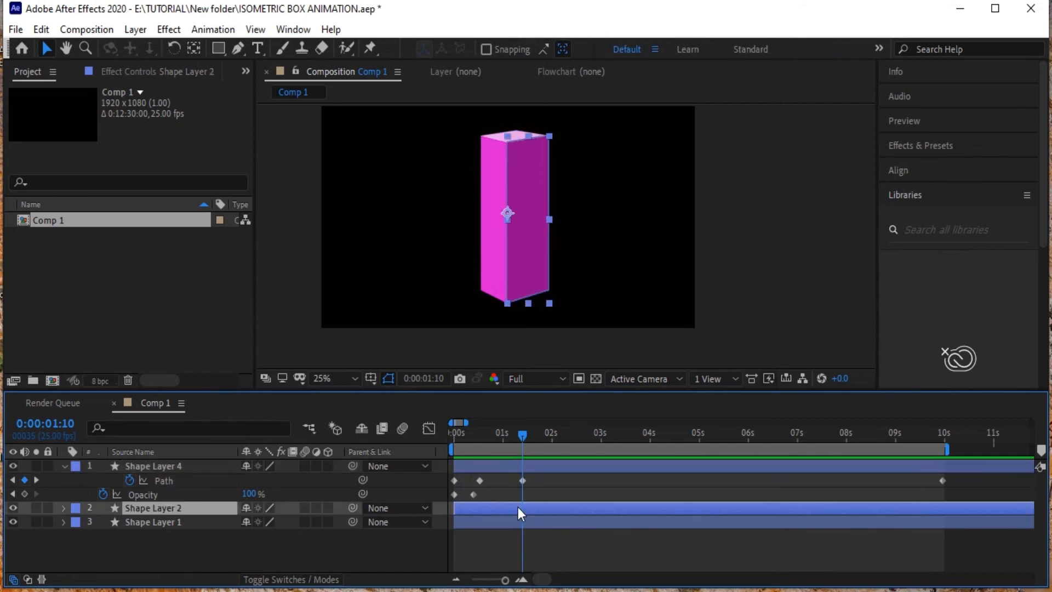
pyautogui.click(195, 427)
pyautogui.write('path')
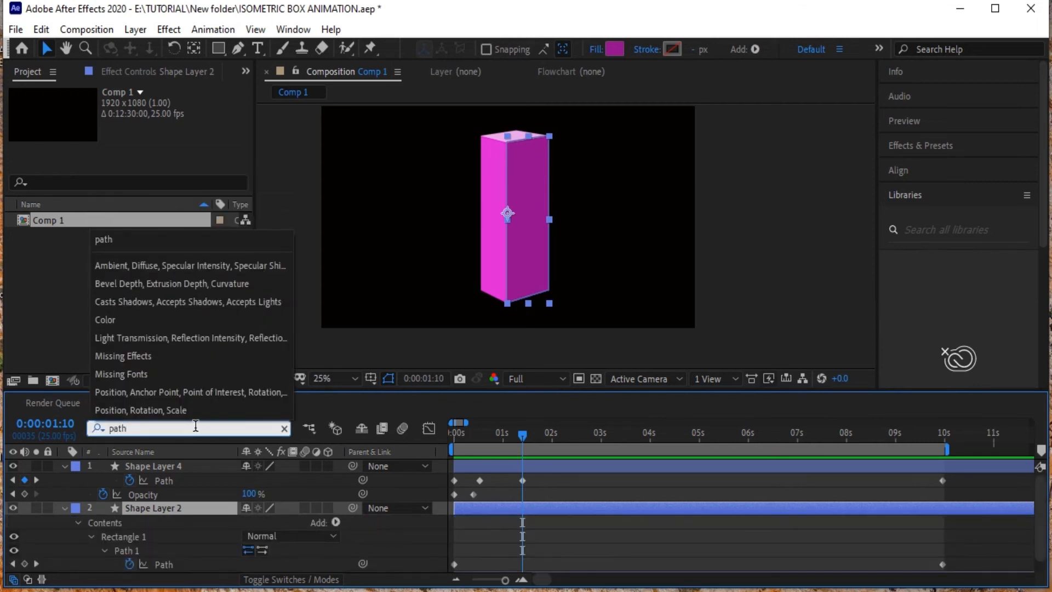
pyautogui.press('Return')
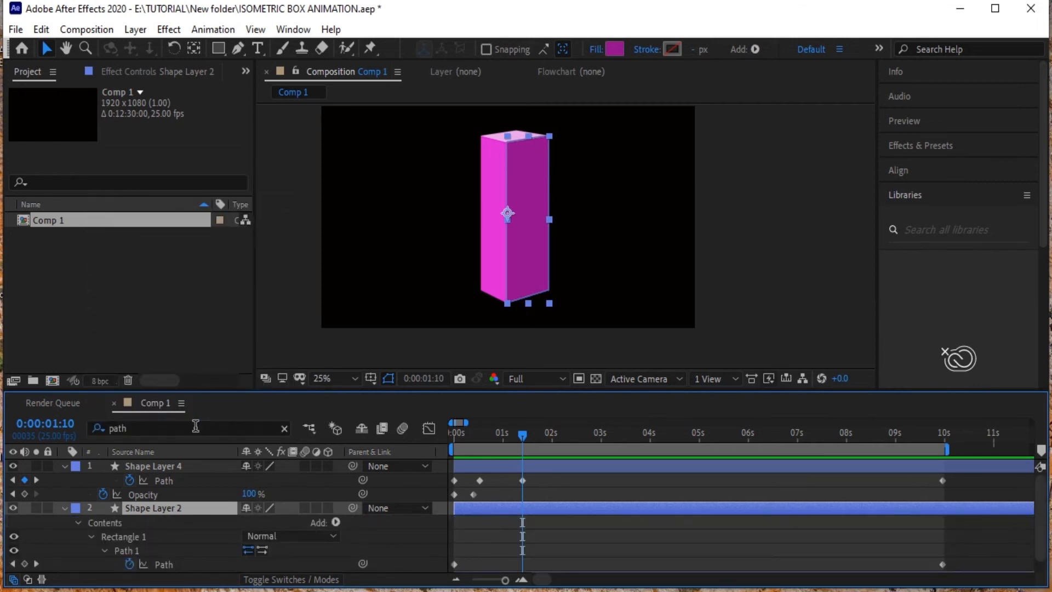
pyautogui.click(25, 565)
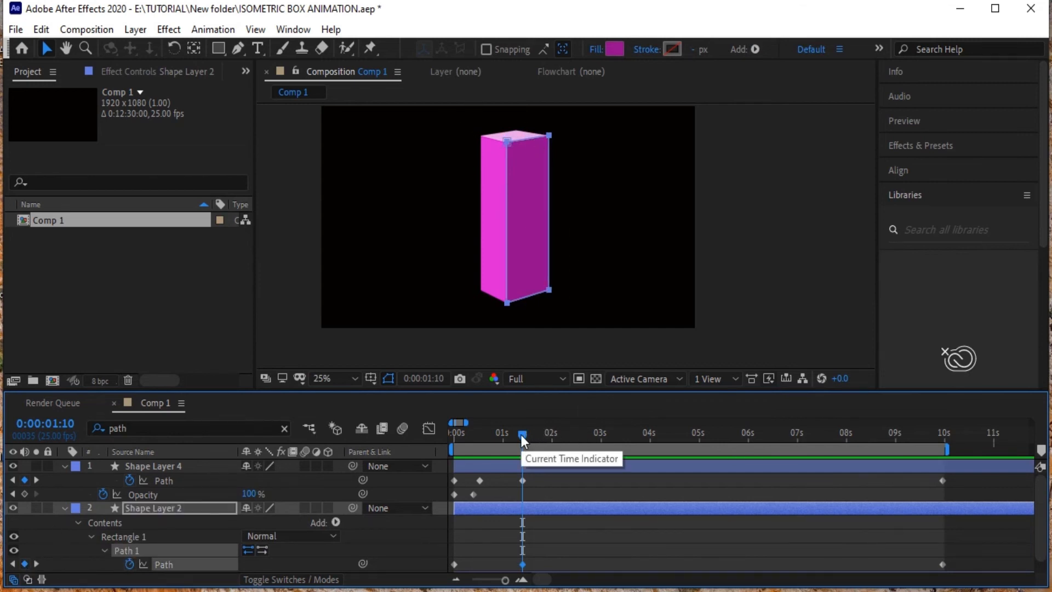
# Shift Shape Layer 2's first Path keyframe from the start to 0:00:00:13, in line with Shape Layer 4's second one.
pyautogui.moveTo(522, 437); pyautogui.dragTo(478, 443)
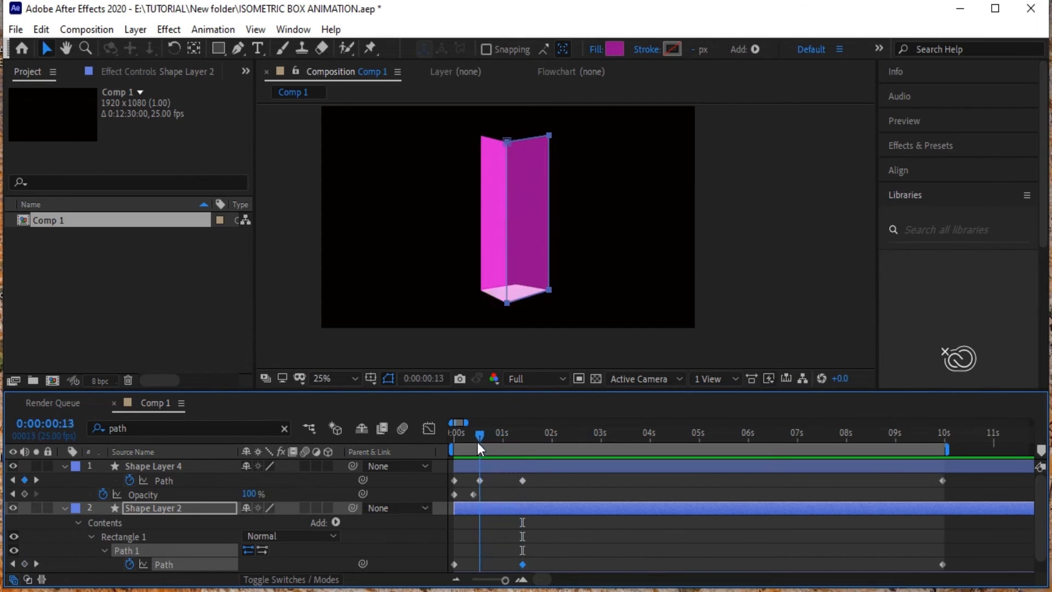
pyautogui.click(455, 564)
pyautogui.moveTo(481, 564); pyautogui.dragTo(489, 562)
# Lower the two top corners of Shape Layer 2's path to just above the box's base at 0:00:00:13.
pyautogui.moveTo(489, 114); pyautogui.dragTo(575, 154)
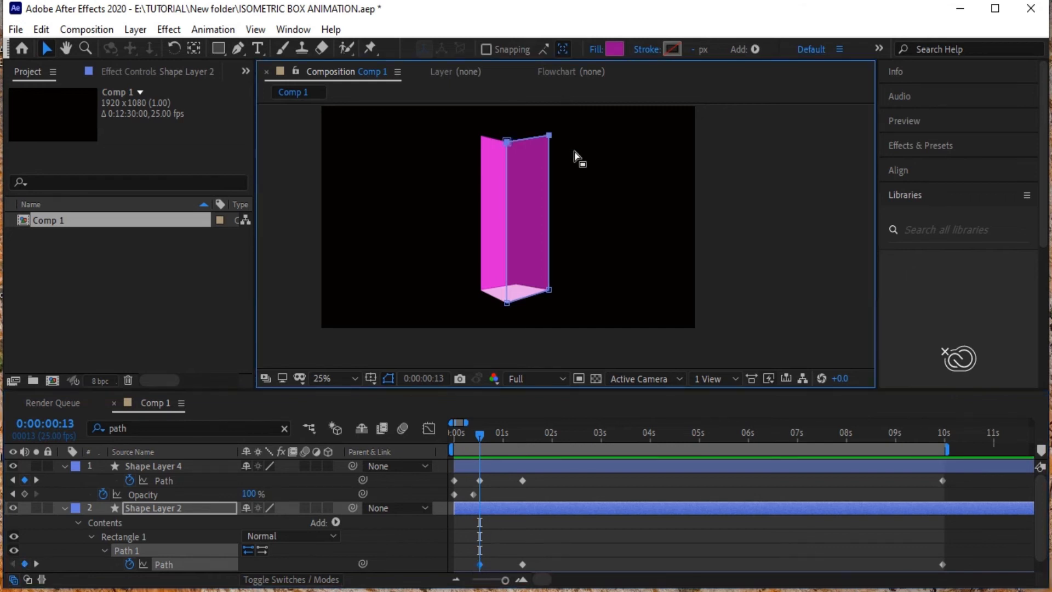
pyautogui.hotkey('shift', 'Down')
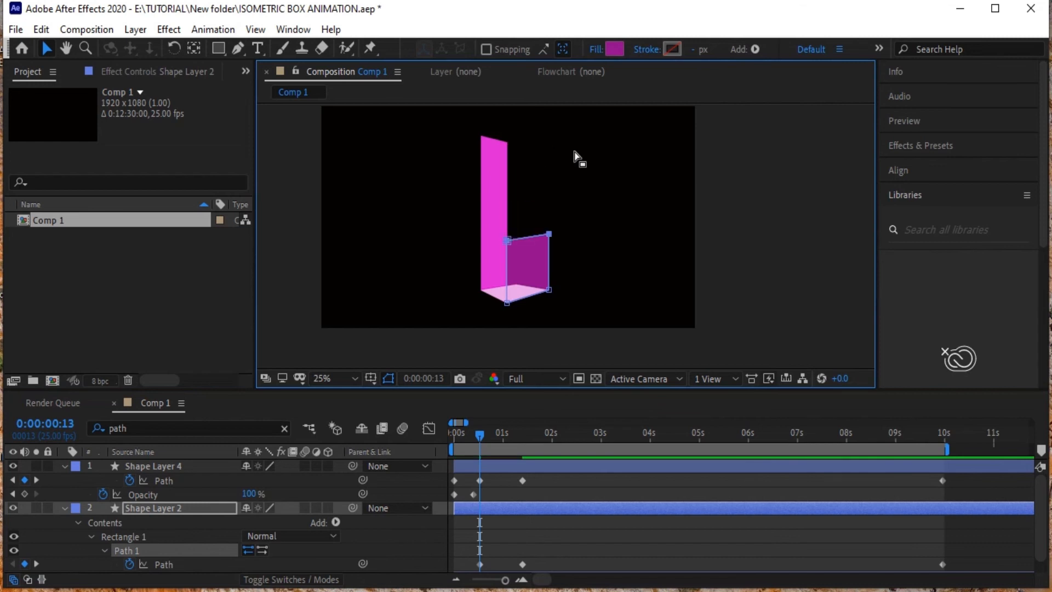
pyautogui.hotkey('shift', 'Down')
pyautogui.hotkey('shift', 'Down')
pyautogui.hotkey('shift', 'Down')
pyautogui.hotkey('shift', 'Down')
pyautogui.hotkey('shift', 'Down')
pyautogui.hotkey('shift', 'Down')
pyautogui.hotkey('shift', 'Down')
pyautogui.hotkey('shift', 'Down')
pyautogui.hotkey('shift', 'Down')
pyautogui.hotkey('shift', 'Down')
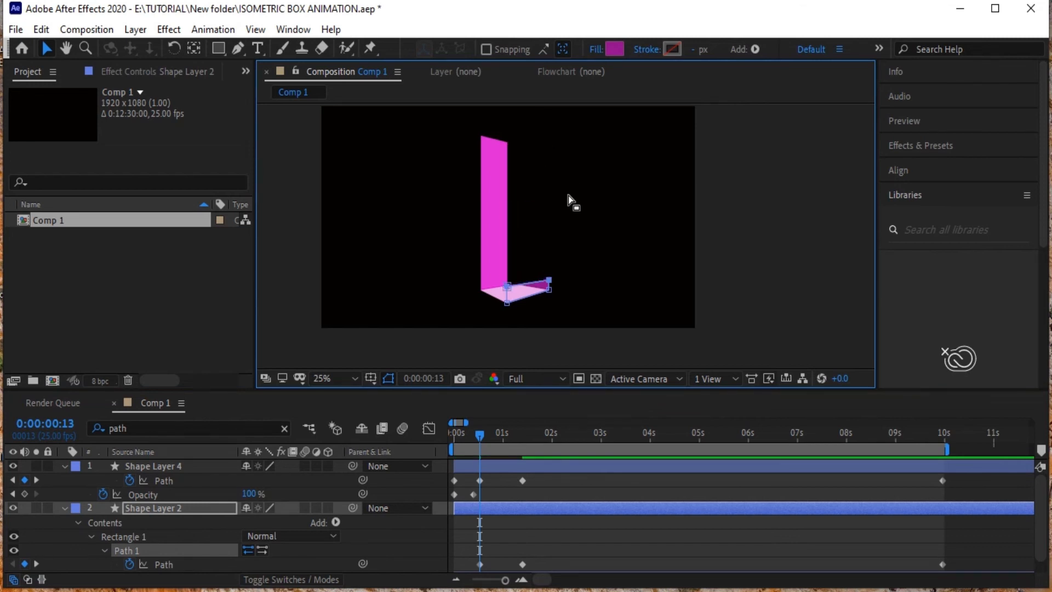
# Lower the upper right corner of Shape Layer 2's path onto its lower right corner.
pyautogui.scroll(4, 568, 196)
pyautogui.moveTo(566, 131); pyautogui.dragTo(572, 125)
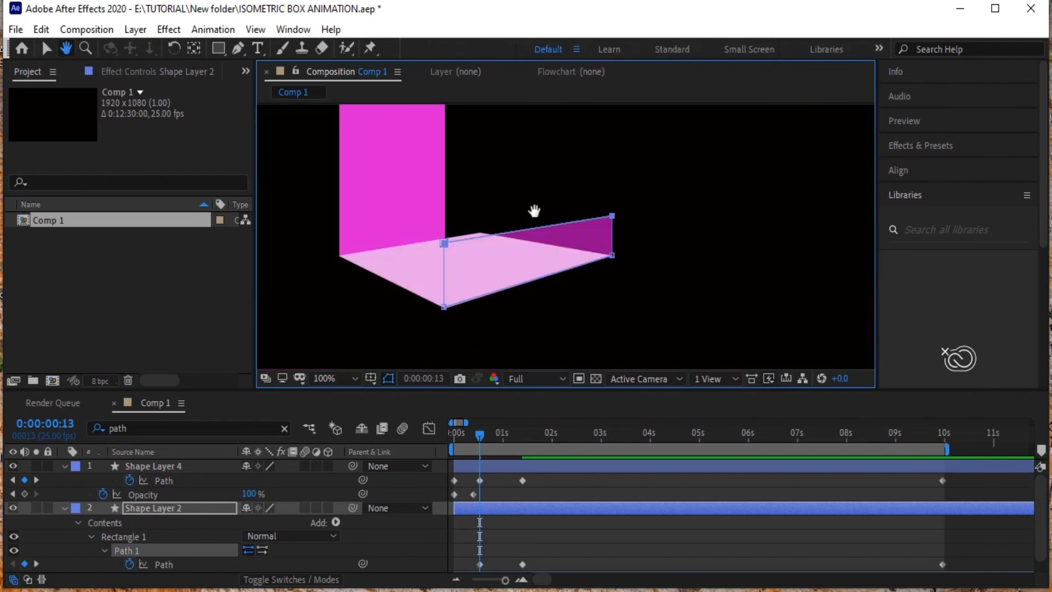
pyautogui.moveTo(522, 281); pyautogui.dragTo(536, 247)
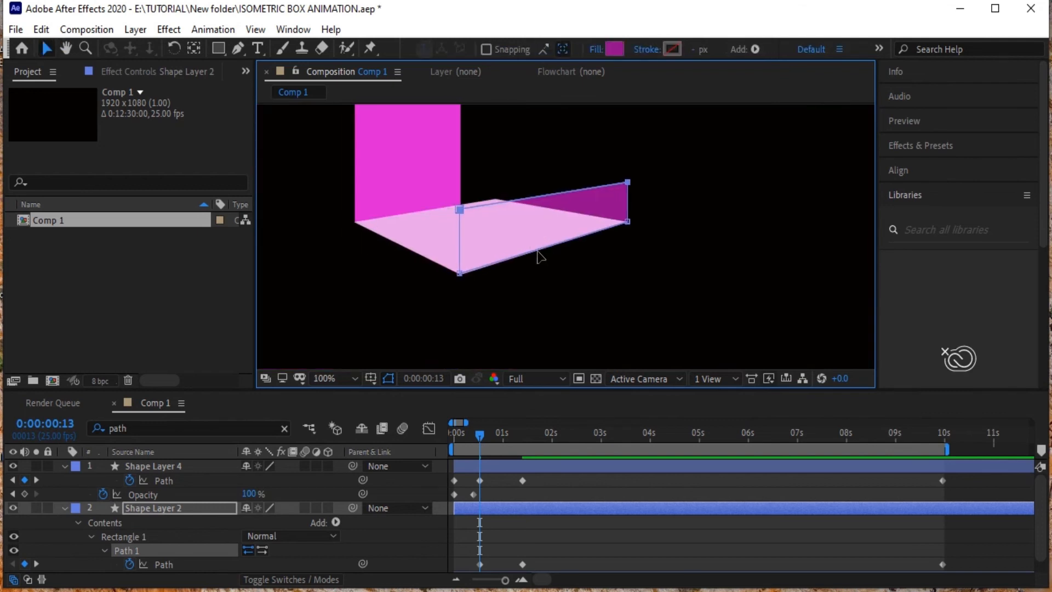
pyautogui.press('.')
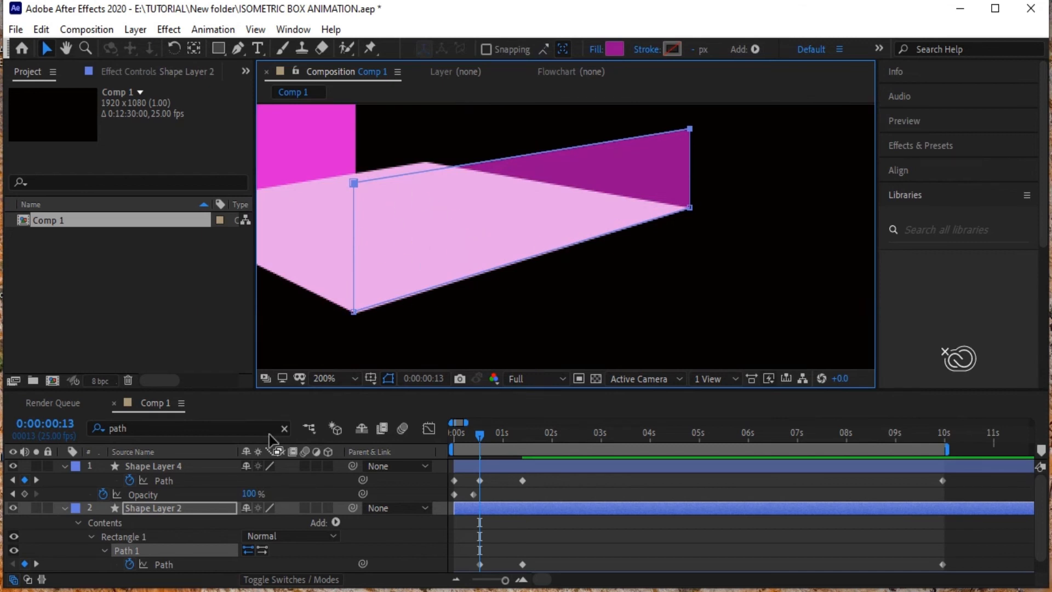
pyautogui.click(13, 467)
pyautogui.click(13, 466)
pyautogui.click(661, 118)
pyautogui.press('Down')
pyautogui.press('Down')
pyautogui.press('Down')
pyautogui.press('Down')
pyautogui.press('Down')
pyautogui.press('Down')
pyautogui.press('Down')
pyautogui.press('Down')
pyautogui.press('Down')
pyautogui.press('Down')
pyautogui.hotkey('shift', 'Down')
pyautogui.hotkey('shift', 'Down')
pyautogui.hotkey('shift', 'Down')
pyautogui.hotkey('shift', 'Down')
pyautogui.hotkey('shift', 'Down')
pyautogui.hotkey('shift', 'Down')
pyautogui.press('Down')
pyautogui.press('Down')
pyautogui.press('Down')
pyautogui.press('Down')
pyautogui.press('Down')
pyautogui.press('Down')
pyautogui.press('Down')
pyautogui.press('Down')
pyautogui.press('Down')
pyautogui.press('Down')
pyautogui.press('Down')
pyautogui.press('Down')
pyautogui.press('Down')
pyautogui.press('Down')
pyautogui.press('Down')
pyautogui.press('Down')
pyautogui.press('Down')
pyautogui.press('Down')
pyautogui.press('Down')
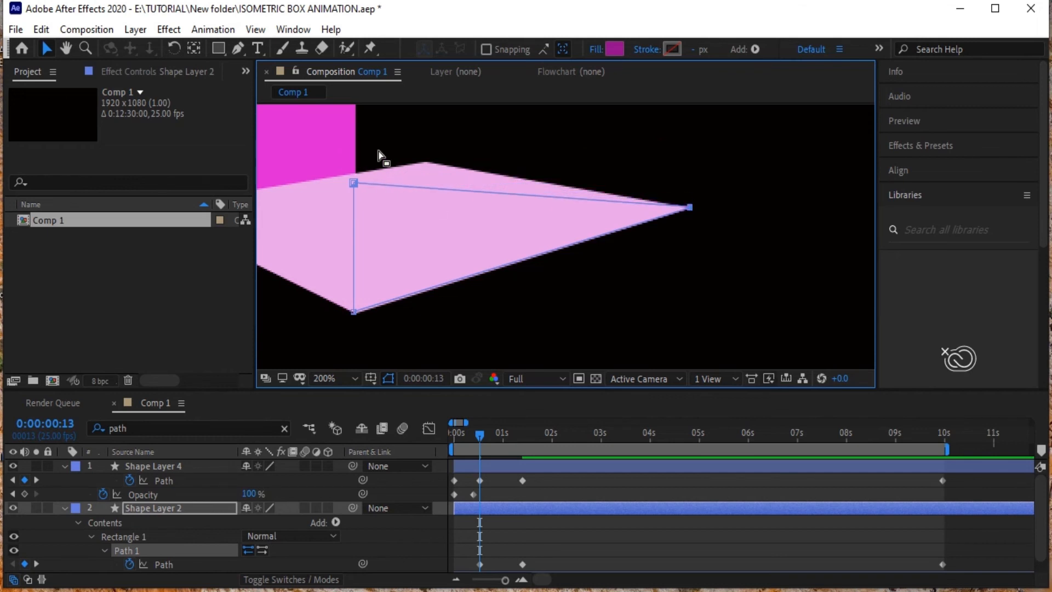
# Lower the upper left corner of Shape Layer 2's path onto its lower left corner at 0:00:00:13.
pyautogui.press('Down')
pyautogui.press('Down')
pyautogui.press('Down')
pyautogui.press('Down')
pyautogui.press('Down')
pyautogui.press('Down')
pyautogui.press('Down')
pyautogui.press('Down')
pyautogui.press('Down')
pyautogui.press('Down')
pyautogui.press('Down')
pyautogui.press('Down')
pyautogui.press('Down')
pyautogui.press('Down')
pyautogui.press('Down')
pyautogui.press('Down')
pyautogui.press('Down')
pyautogui.press('Down')
pyautogui.press('Down')
pyautogui.press('Down')
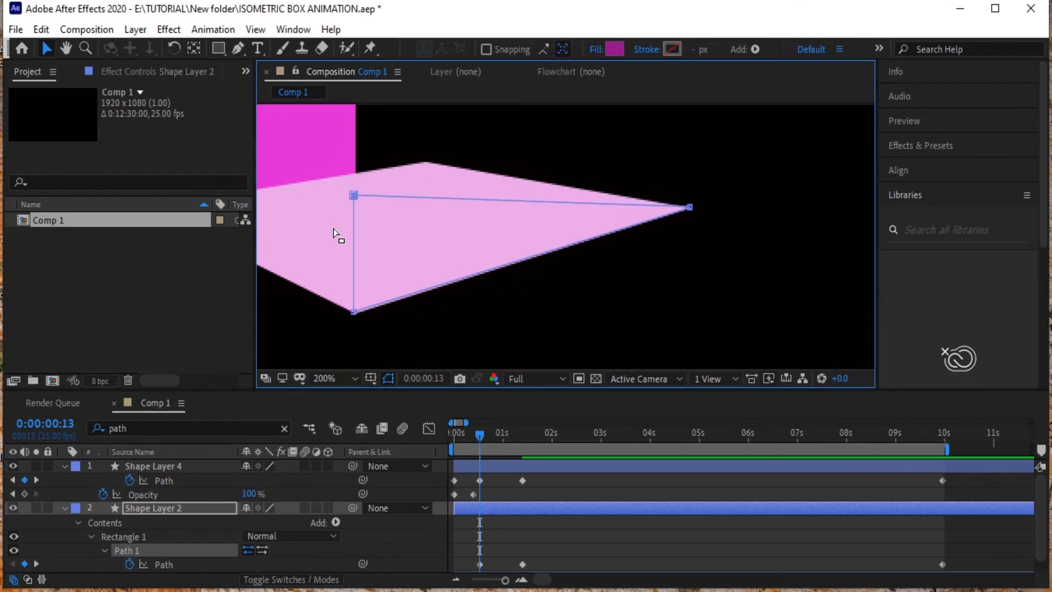
pyautogui.press('Down')
pyautogui.press('Down')
pyautogui.press('Down')
pyautogui.press('Down')
pyautogui.press('Down')
pyautogui.press('Down')
pyautogui.press('Down')
pyautogui.press('Down')
pyautogui.press('Down')
pyautogui.press('Down')
pyautogui.press('Down')
pyautogui.press('Down')
pyautogui.press('Down')
pyautogui.press('Down')
pyautogui.press('Down')
pyautogui.press('Down')
pyautogui.press('Down')
pyautogui.press('Down')
pyautogui.press('Down')
pyautogui.press('Down')
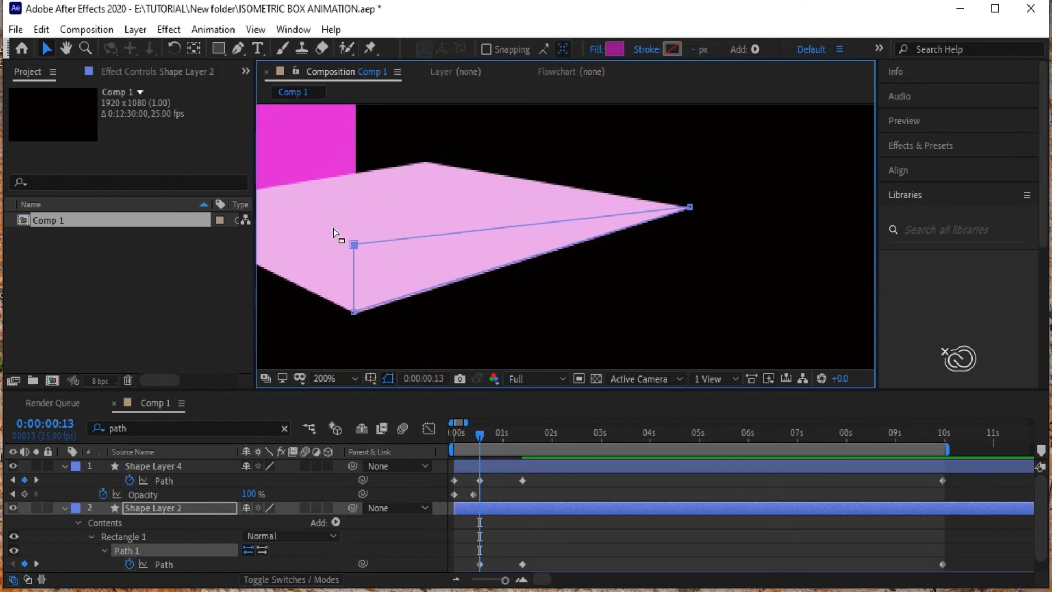
pyautogui.press('Down')
pyautogui.press('Down')
pyautogui.press('Down')
pyautogui.press('Down')
pyautogui.press('Down')
pyautogui.press('Down')
pyautogui.press('Down')
pyautogui.press('Down')
pyautogui.press('Down')
pyautogui.press('Down')
pyautogui.press('Down')
pyautogui.press('Down')
pyautogui.press('Down')
pyautogui.press('Down')
pyautogui.press('Down')
pyautogui.press('Down')
pyautogui.press('Down')
pyautogui.press('Down')
pyautogui.press('Down')
pyautogui.press('Down')
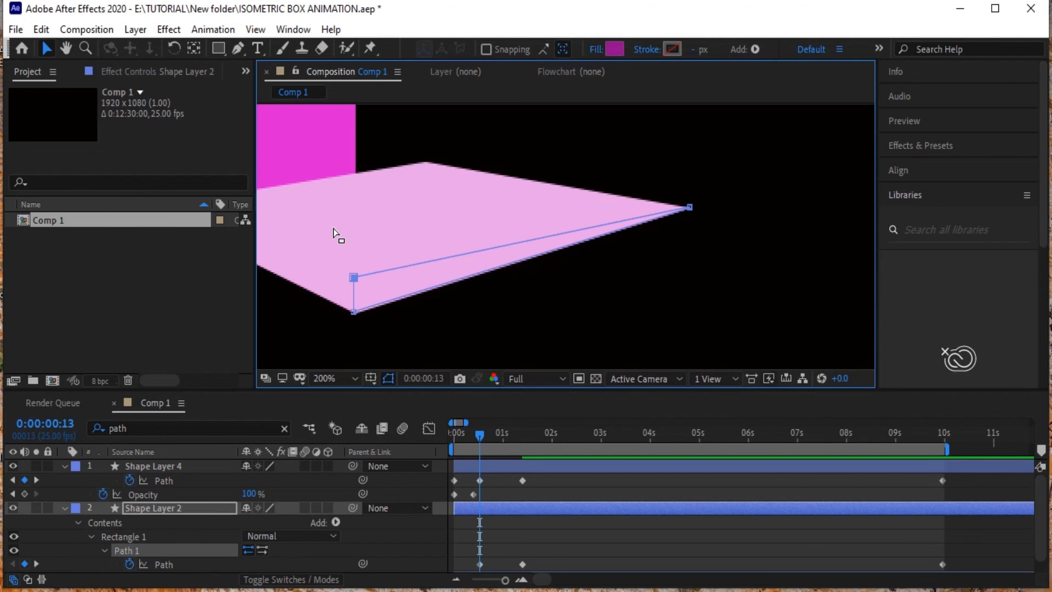
pyautogui.press('Down')
pyautogui.press('Down')
pyautogui.press('Down')
pyautogui.press('Down')
pyautogui.press('Down')
pyautogui.press('Down')
pyautogui.press('Down')
pyautogui.press('Down')
pyautogui.press('Down')
pyautogui.press('Down')
pyautogui.press('Down')
pyautogui.press('Down')
pyautogui.press('Down')
pyautogui.press('Down')
pyautogui.press('Down')
pyautogui.press('Down')
pyautogui.press('Down')
pyautogui.press('Down')
pyautogui.press('Down')
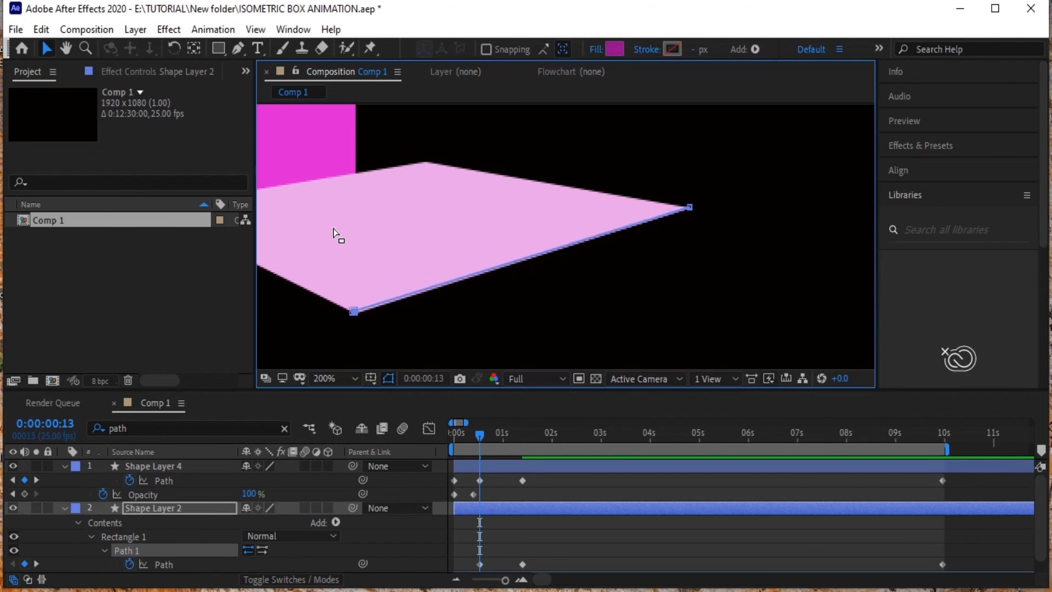
# Shift Shape Layer 2 to start at 0:00:00:13 and return its first two Path keyframes to 0:00:00:13 and 0:00:01:10.
pyautogui.moveTo(482, 436)
pyautogui.mouseDown()
pyautogui.moveTo(511, 439)
pyautogui.moveTo(470, 440)
pyautogui.moveTo(494, 439)
pyautogui.moveTo(482, 443)
pyautogui.mouseUp()
pyautogui.moveTo(522, 507); pyautogui.dragTo(546, 508)
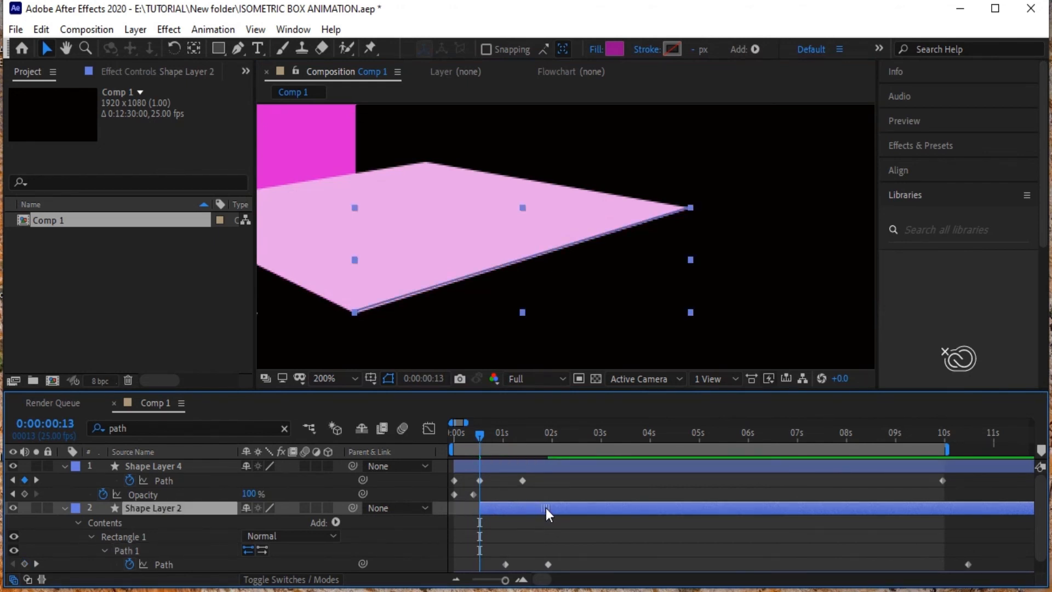
pyautogui.scroll(-1, 551, 541)
pyautogui.moveTo(572, 543); pyautogui.dragTo(525, 551)
# Make Shape Layer 1 start at 0:00:00:13, in line with Shape Layer 2, and save the project.
pyautogui.moveTo(484, 436); pyautogui.dragTo(446, 449)
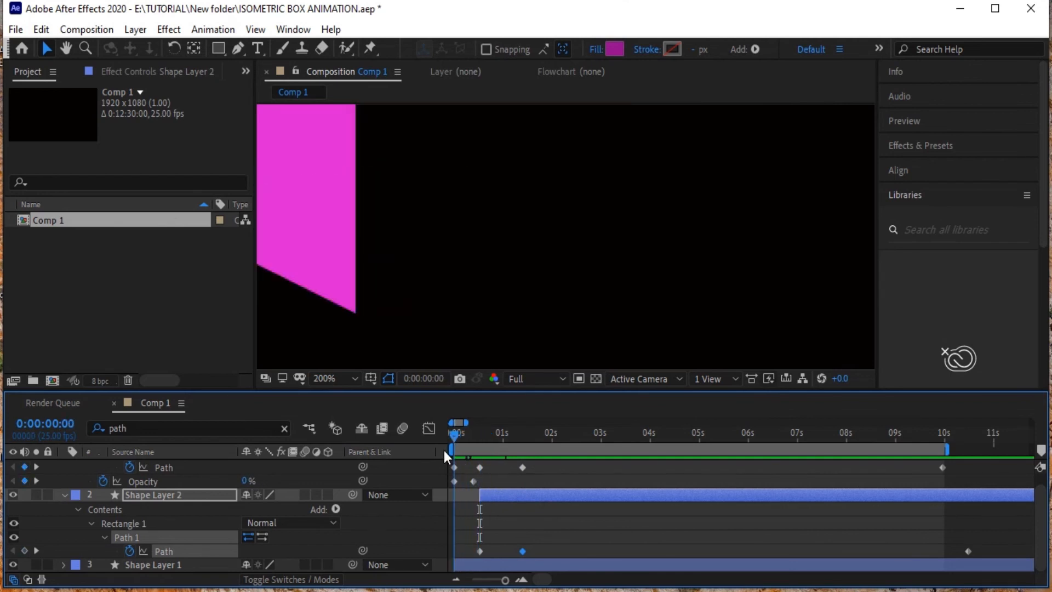
pyautogui.scroll(-6, 444, 180)
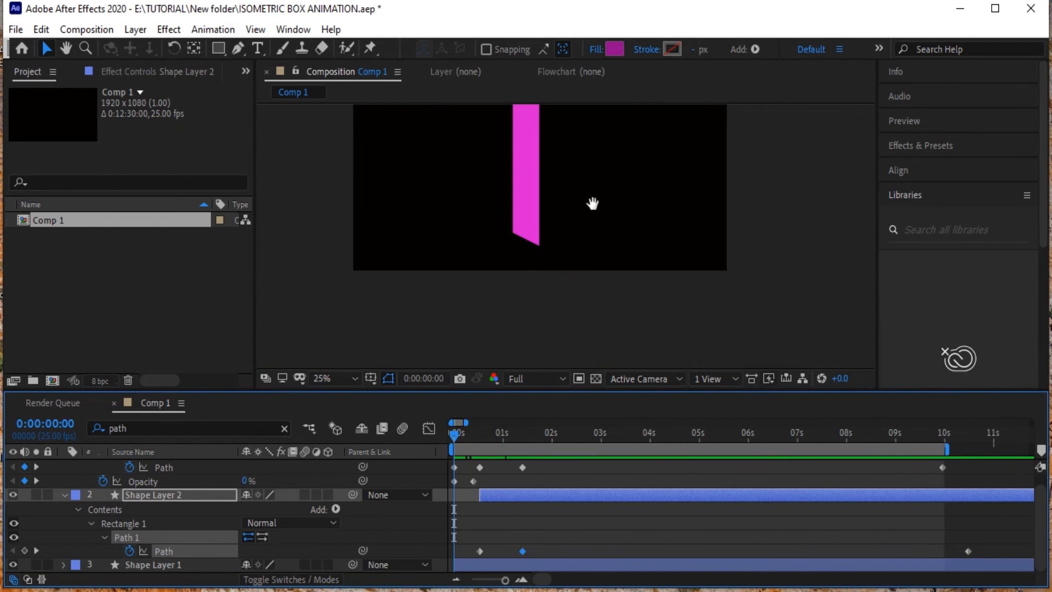
pyautogui.moveTo(595, 184); pyautogui.dragTo(587, 262)
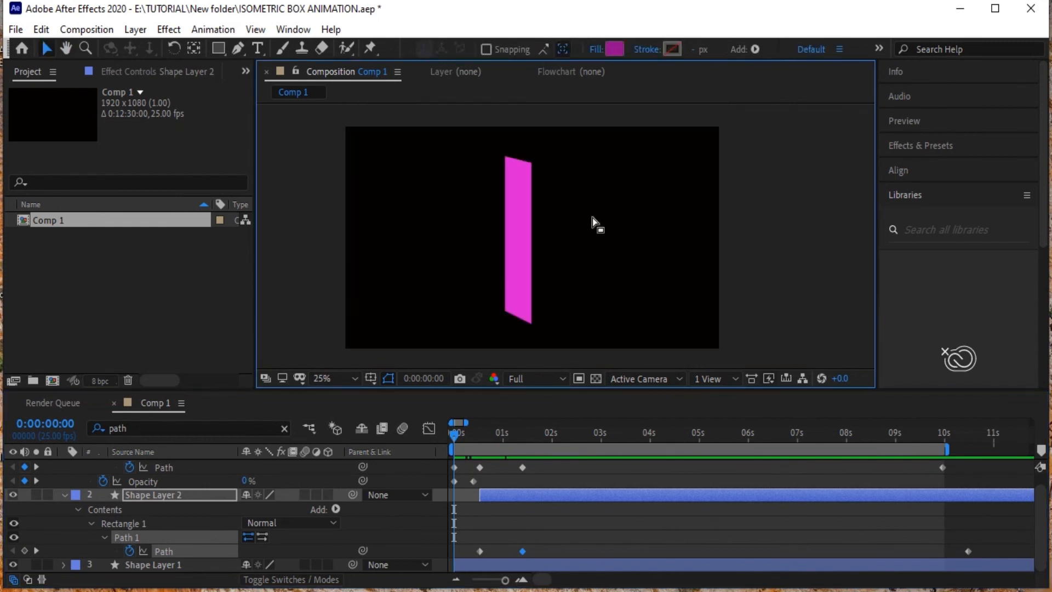
pyautogui.moveTo(611, 191); pyautogui.dragTo(598, 173)
pyautogui.press('v')
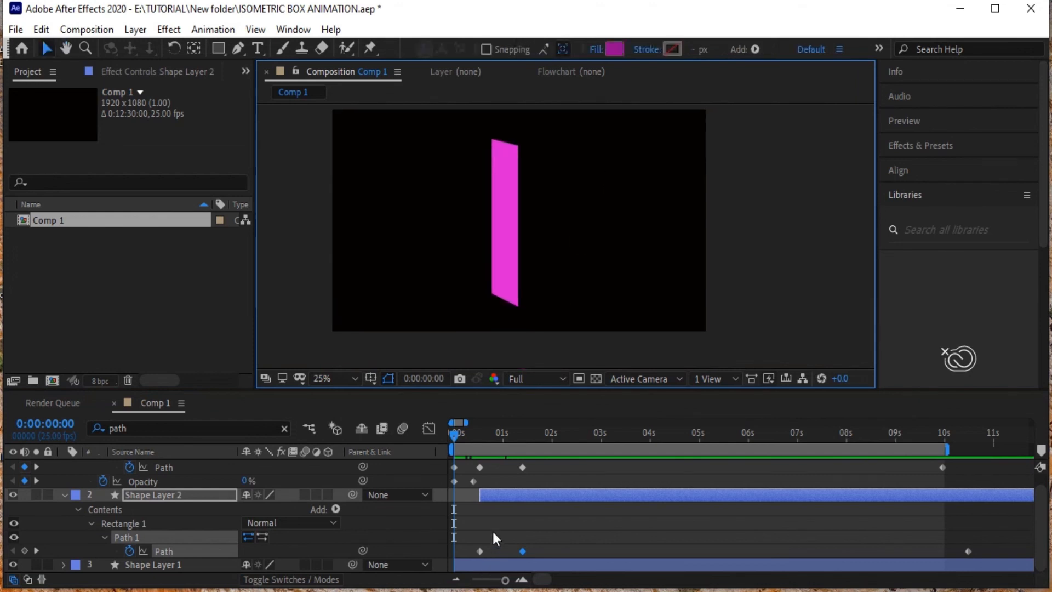
pyautogui.moveTo(475, 432); pyautogui.dragTo(478, 439)
pyautogui.click(501, 561)
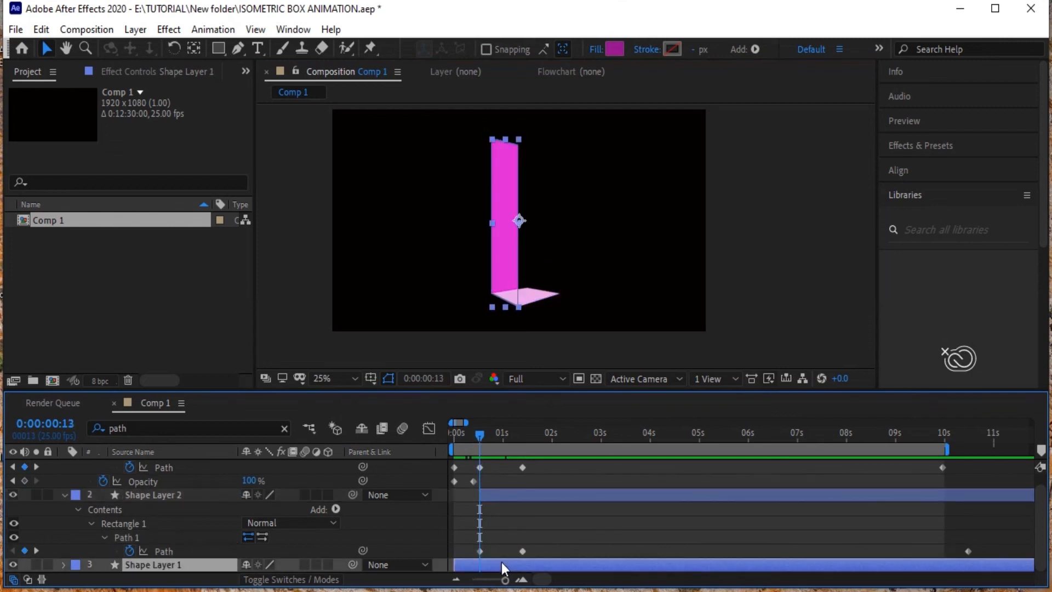
pyautogui.hotkey('alt', '[')
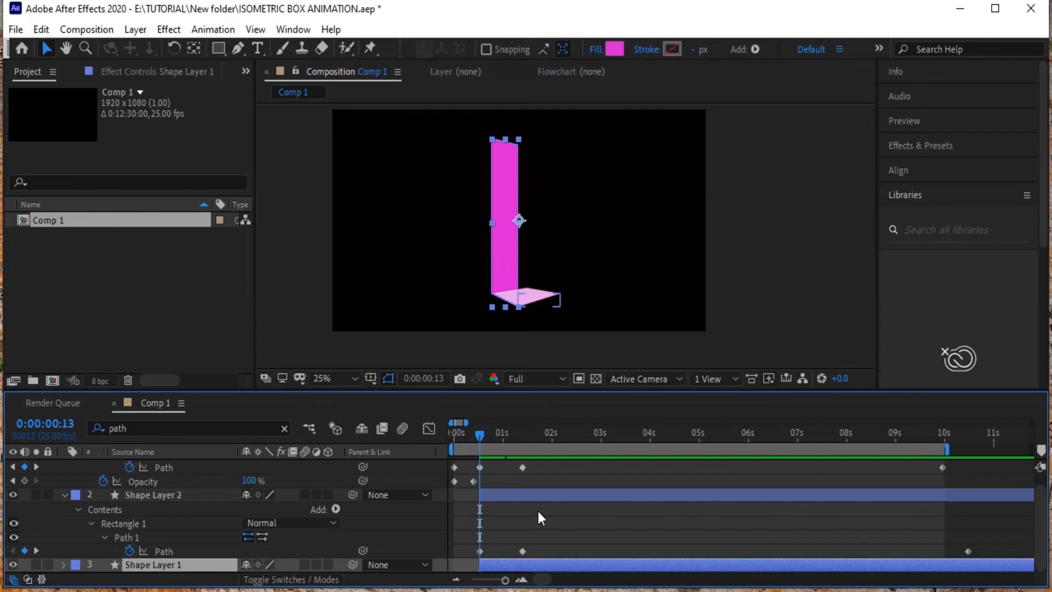
pyautogui.hotkey('ctrl', 's')
# Reveal Shape Layer 1's Path property with the "path" filter and add a Path keyframe at 0:00:01:10.
pyautogui.click(155, 425)
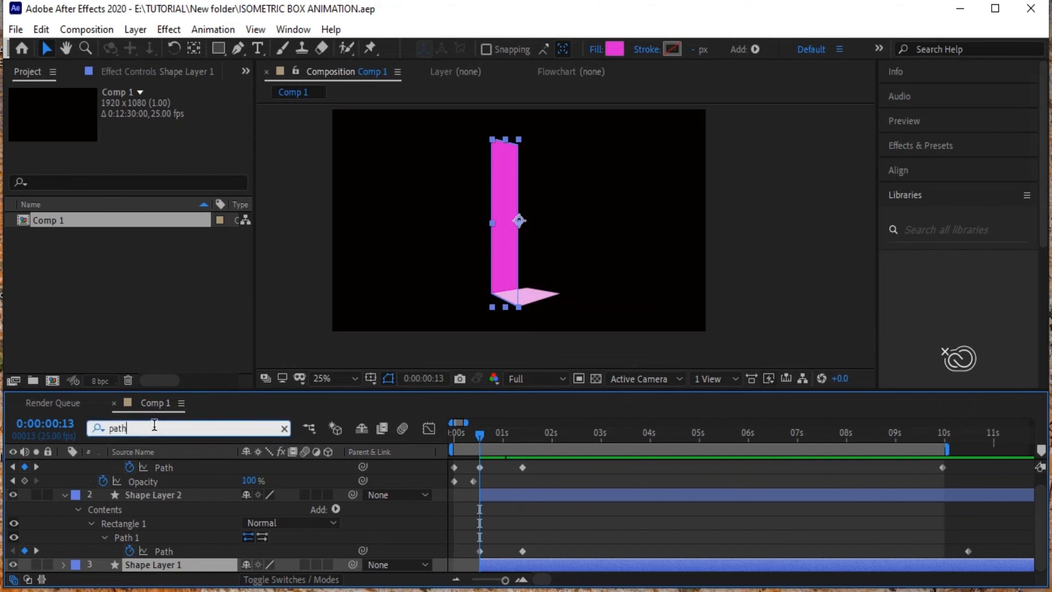
pyautogui.press('Return')
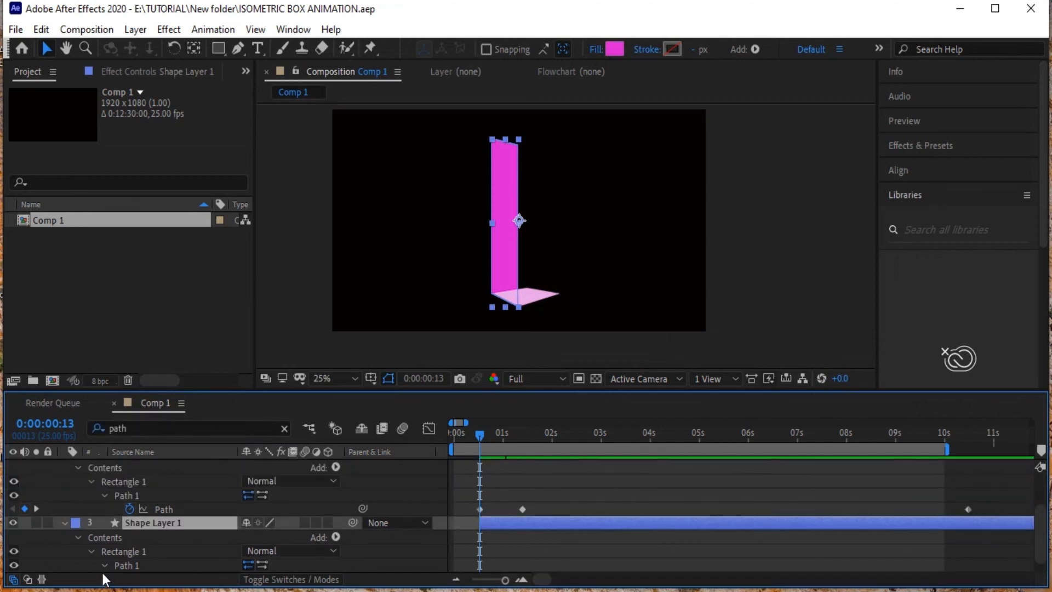
pyautogui.scroll(-1, 117, 550)
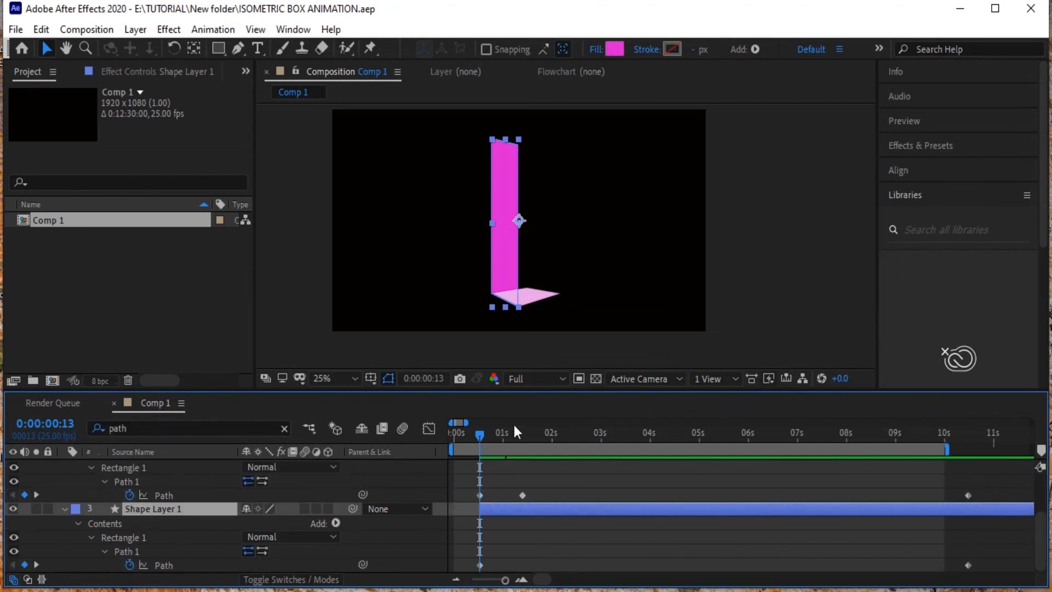
pyautogui.moveTo(479, 432); pyautogui.dragTo(522, 438)
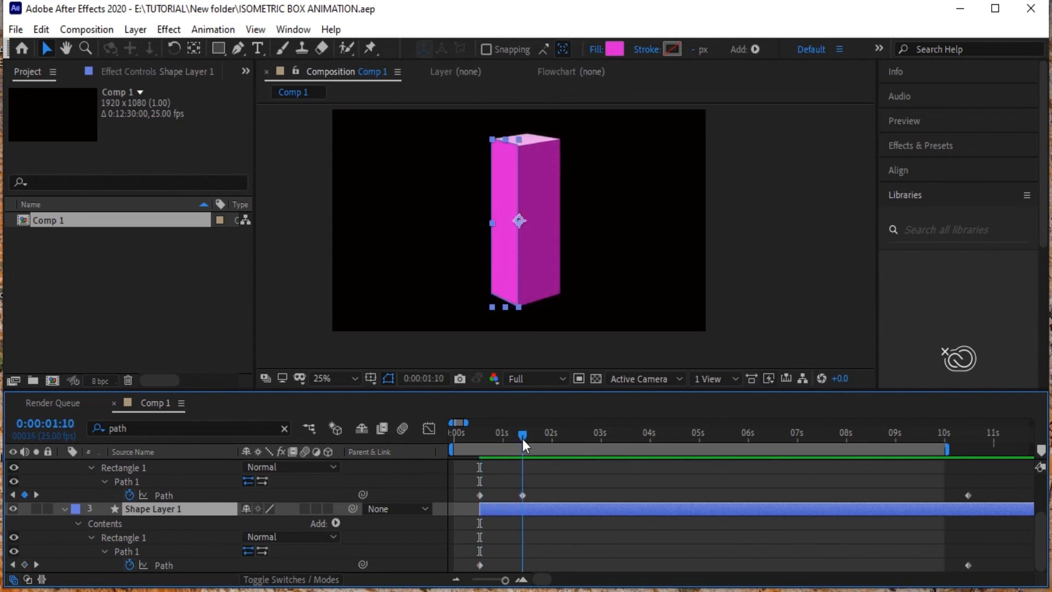
pyautogui.click(24, 564)
# Lower the two top corners of Shape Layer 1's path to just above the box's base at 0:00:00:13.
pyautogui.moveTo(524, 436); pyautogui.dragTo(481, 447)
pyautogui.click(505, 154)
pyautogui.moveTo(458, 125); pyautogui.dragTo(585, 202)
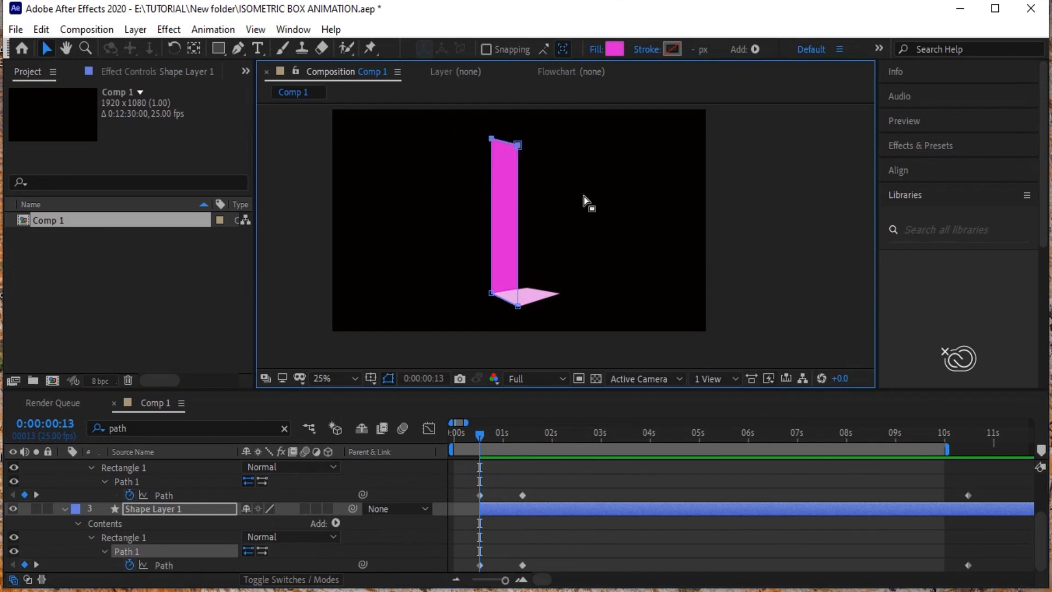
pyautogui.hotkey('shift', 'Down')
pyautogui.hotkey('shift', 'Down')
pyautogui.hotkey('shift', 'Down')
pyautogui.hotkey('shift', 'Down')
pyautogui.hotkey('shift', 'Down')
pyautogui.hotkey('shift', 'Down')
pyautogui.hotkey('shift', 'Down')
pyautogui.hotkey('shift', 'Down')
pyautogui.hotkey('shift', 'Down')
pyautogui.hotkey('shift', 'Down')
pyautogui.hotkey('shift', 'Down')
pyautogui.hotkey('shift', 'Down')
pyautogui.hotkey('shift', 'Down')
pyautogui.hotkey('shift', 'Down')
pyautogui.hotkey('shift', 'Down')
pyautogui.hotkey('shift', 'Down')
pyautogui.hotkey('shift', 'Down')
pyautogui.hotkey('shift', 'Down')
pyautogui.hotkey('shift', 'Down')
pyautogui.hotkey('shift', 'Down')
pyautogui.hotkey('shift', 'Up')
pyautogui.hotkey('shift', 'Up')
pyautogui.hotkey('shift', 'Up')
pyautogui.hotkey('shift', 'Up')
pyautogui.hotkey('shift', 'Up')
pyautogui.hotkey('shift', 'Up')
pyautogui.hotkey('shift', 'Up')
pyautogui.hotkey('shift', 'Up')
pyautogui.hotkey('shift', 'Up')
pyautogui.hotkey('shift', 'Up')
pyautogui.hotkey('shift', 'Up')
pyautogui.hotkey('shift', 'Up')
pyautogui.hotkey('shift', 'Up')
pyautogui.hotkey('shift', 'Up')
pyautogui.hotkey('shift', 'Up')
pyautogui.hotkey('shift', 'Up')
pyautogui.hotkey('shift', 'Down')
pyautogui.hotkey('shift', 'Down')
pyautogui.hotkey('shift', 'Down')
pyautogui.hotkey('shift', 'Down')
pyautogui.hotkey('shift', 'Down')
pyautogui.hotkey('shift', 'Down')
pyautogui.hotkey('shift', 'Down')
pyautogui.hotkey('shift', 'Down')
pyautogui.hotkey('shift', 'Down')
pyautogui.hotkey('shift', 'Down')
pyautogui.hotkey('shift', 'Down')
pyautogui.hotkey('shift', 'Down')
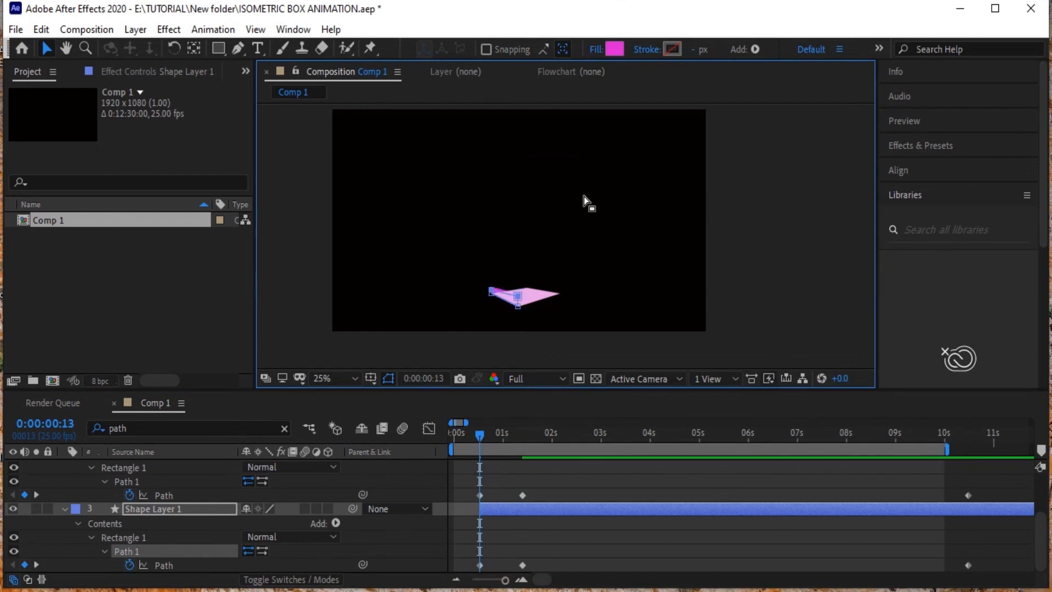
pyautogui.scroll(2, 583, 201)
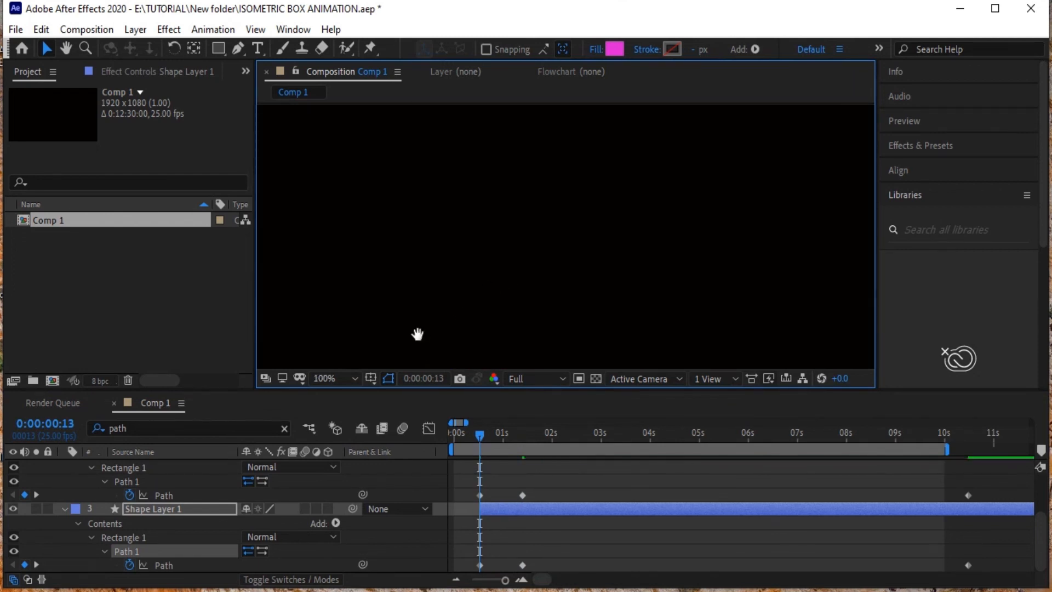
pyautogui.moveTo(418, 334); pyautogui.dragTo(534, 128)
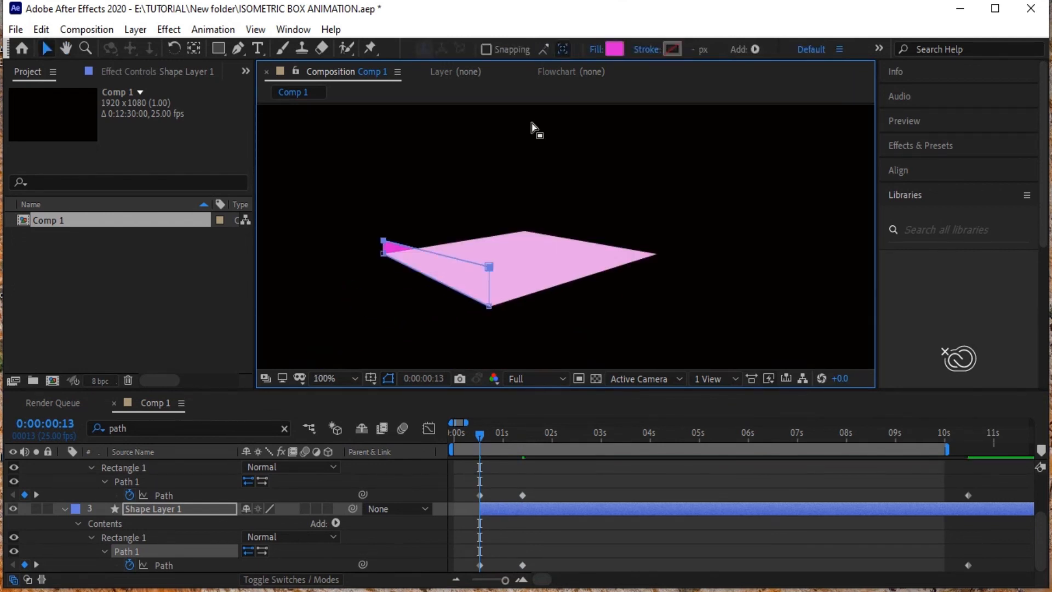
# Lower the upper-left corner of Shape Layer 1's path onto the left corner of the box's base at 0:00:00:13.
pyautogui.scroll(1, 534, 128)
pyautogui.press('space')
pyautogui.moveTo(380, 274); pyautogui.dragTo(566, 213)
pyautogui.moveTo(365, 148); pyautogui.dragTo(430, 201)
pyautogui.press('Down')
pyautogui.press('Down')
pyautogui.press('Down')
pyautogui.press('Down')
pyautogui.press('Down')
pyautogui.press('Down')
pyautogui.press('Down')
pyautogui.press('Down')
pyautogui.press('Down')
pyautogui.press('Down')
pyautogui.press('Down')
pyautogui.press('Down')
pyautogui.press('Down')
pyautogui.press('Down')
pyautogui.press('Down')
pyautogui.press('Down')
pyautogui.press('Down')
pyautogui.press('Down')
pyautogui.press('Down')
pyautogui.press('Down')
pyautogui.press('Down')
pyautogui.press('Down')
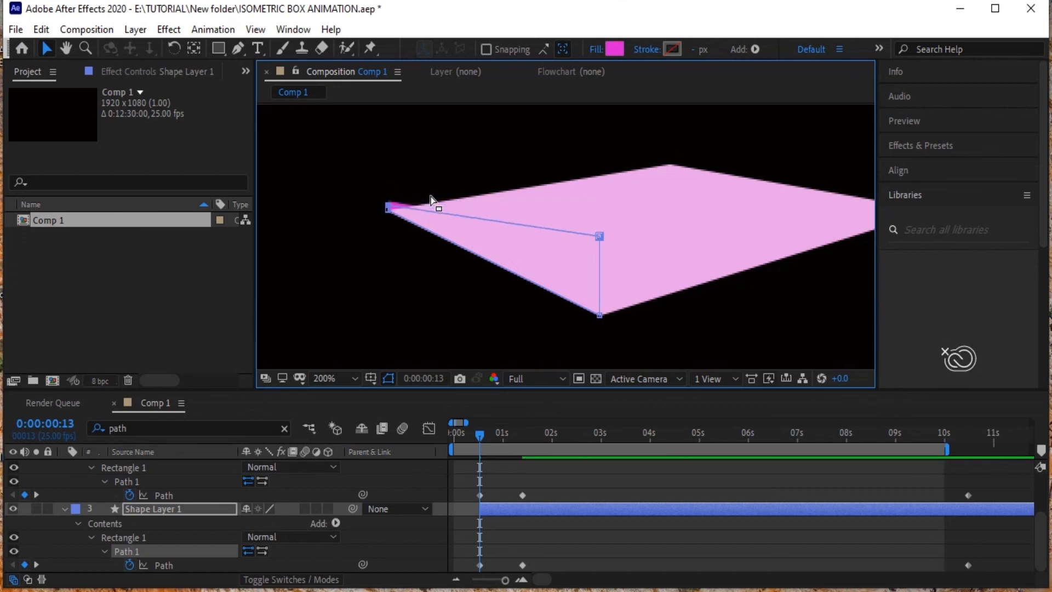
# Lower the remaining top corner of Shape Layer 1's path onto the front corner of the box's base at 0:00:00:13.
pyautogui.moveTo(584, 207); pyautogui.dragTo(629, 258)
pyautogui.press('Down')
pyautogui.press('Down')
pyautogui.press('Down')
pyautogui.press('Down')
pyautogui.press('Down')
pyautogui.press('Down')
pyautogui.press('Down')
pyautogui.press('Down')
pyautogui.press('Down')
pyautogui.press('Down')
pyautogui.press('Down')
pyautogui.press('Down')
pyautogui.press('Down')
pyautogui.press('Down')
pyautogui.press('Down')
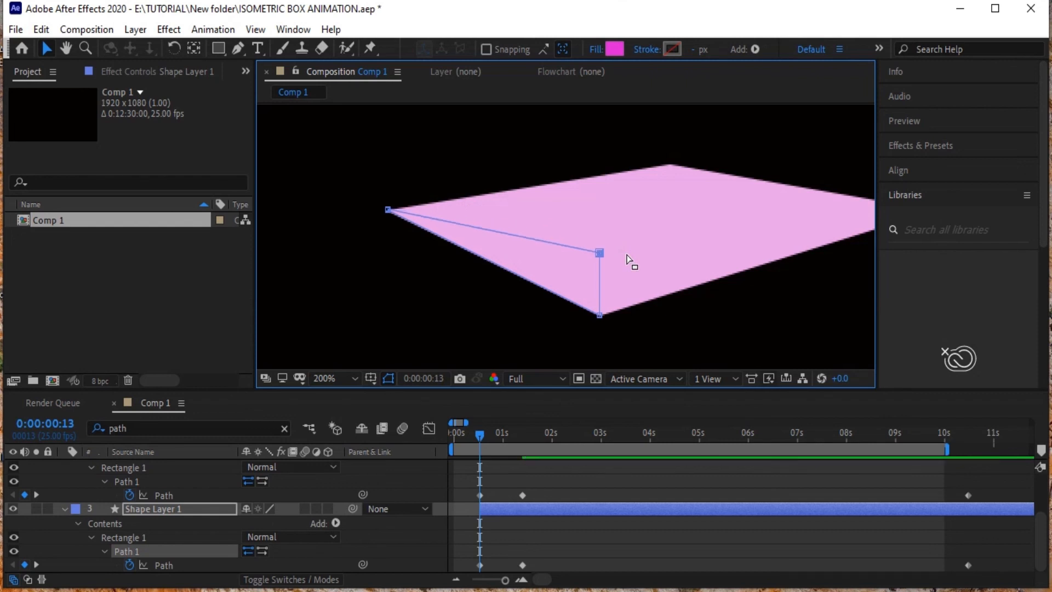
pyautogui.press('Down')
pyautogui.press('Down')
pyautogui.press('Down')
pyautogui.press('Down')
pyautogui.press('Down')
pyautogui.press('Down')
pyautogui.press('Down')
pyautogui.press('Down')
pyautogui.press('Down')
pyautogui.press('Down')
pyautogui.press('Down')
pyautogui.press('Down')
pyautogui.press('Down')
pyautogui.press('Down')
pyautogui.press('Down')
pyautogui.press('Down')
pyautogui.press('Down')
pyautogui.press('Down')
pyautogui.press('Down')
pyautogui.press('Down')
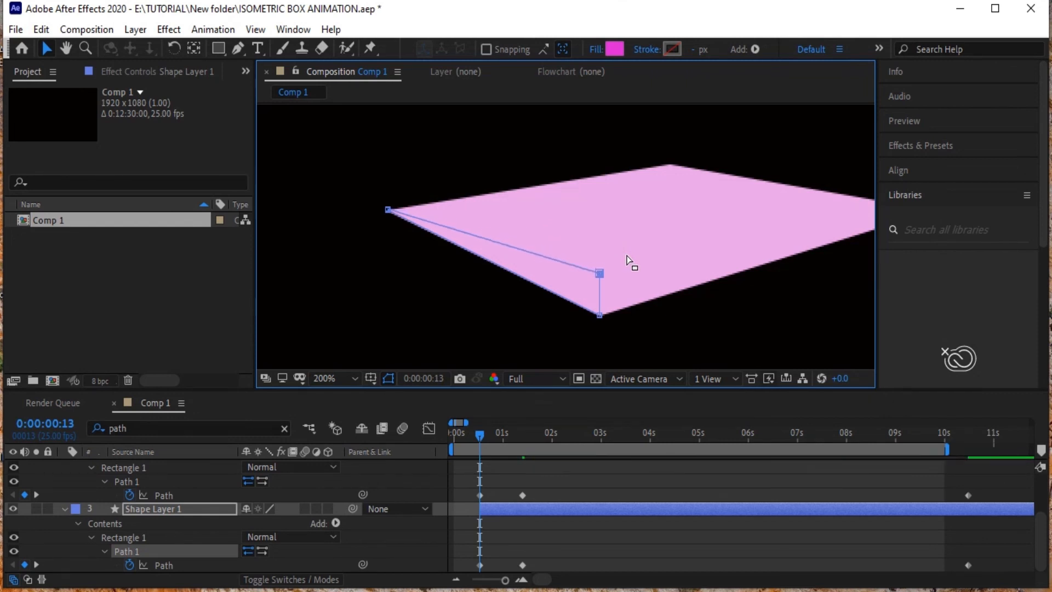
pyautogui.press('Down')
pyautogui.press('Down')
pyautogui.press('Down')
pyautogui.press('Down')
pyautogui.press('Down')
pyautogui.press('Down')
pyautogui.press('Down')
pyautogui.press('Down')
pyautogui.press('Down')
pyautogui.press('Down')
pyautogui.press('Down')
pyautogui.press('Down')
pyautogui.press('Down')
pyautogui.press('Down')
pyautogui.press('Down')
pyautogui.press('Down')
pyautogui.press('Down')
pyautogui.press('Down')
pyautogui.press('Down')
pyautogui.press('Down')
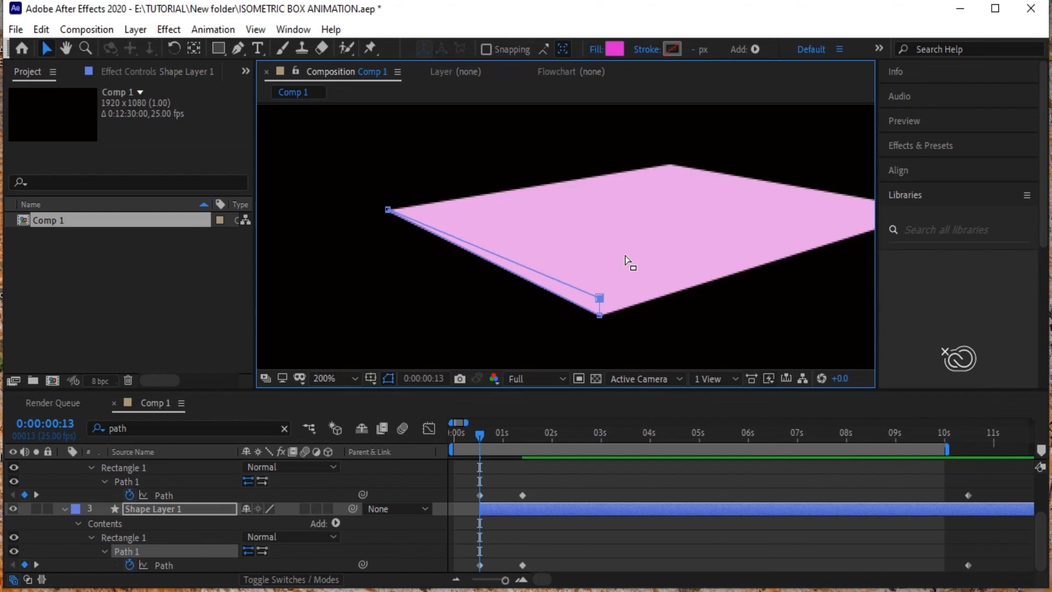
pyautogui.press('Down')
pyautogui.press('Down')
pyautogui.press('Down')
pyautogui.press('Down')
pyautogui.press('Down')
pyautogui.press('Down')
pyautogui.press('Down')
pyautogui.press('Down')
pyautogui.press('Down')
pyautogui.press('Down')
pyautogui.press(',')
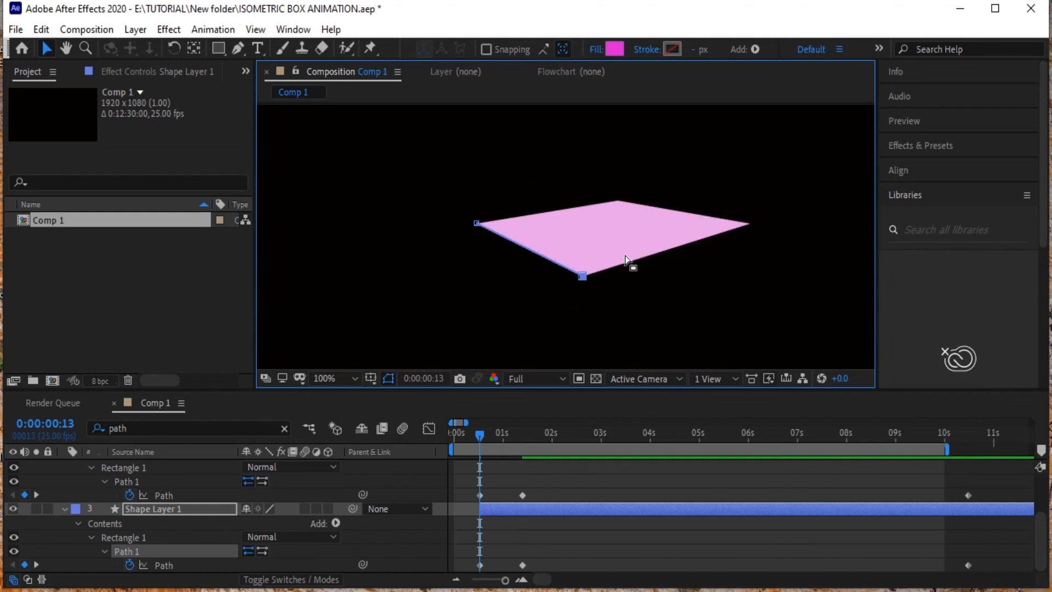
pyautogui.press(',')
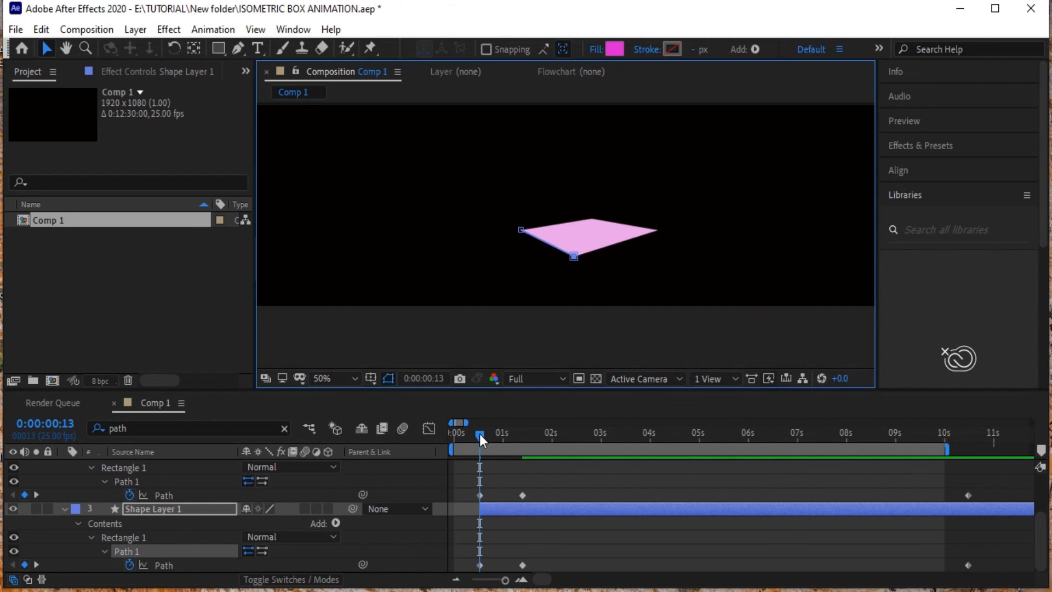
# Preview the box animation from 0:00:00:00 with the whole composition in view.
pyautogui.moveTo(480, 435); pyautogui.dragTo(414, 435)
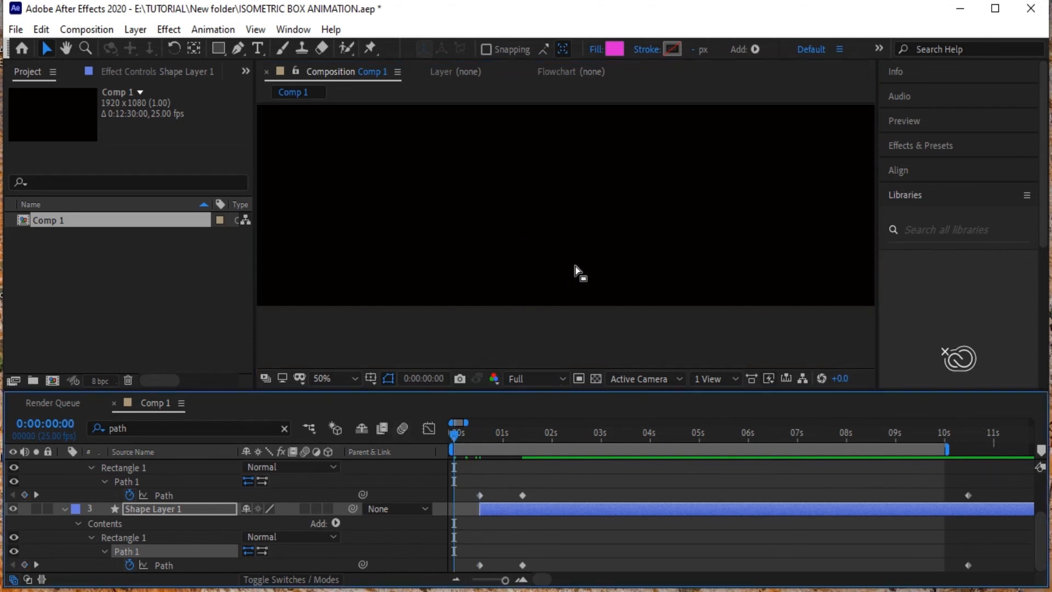
pyautogui.scroll(-1, 578, 266)
pyautogui.press('space')
pyautogui.moveTo(630, 189); pyautogui.dragTo(578, 248)
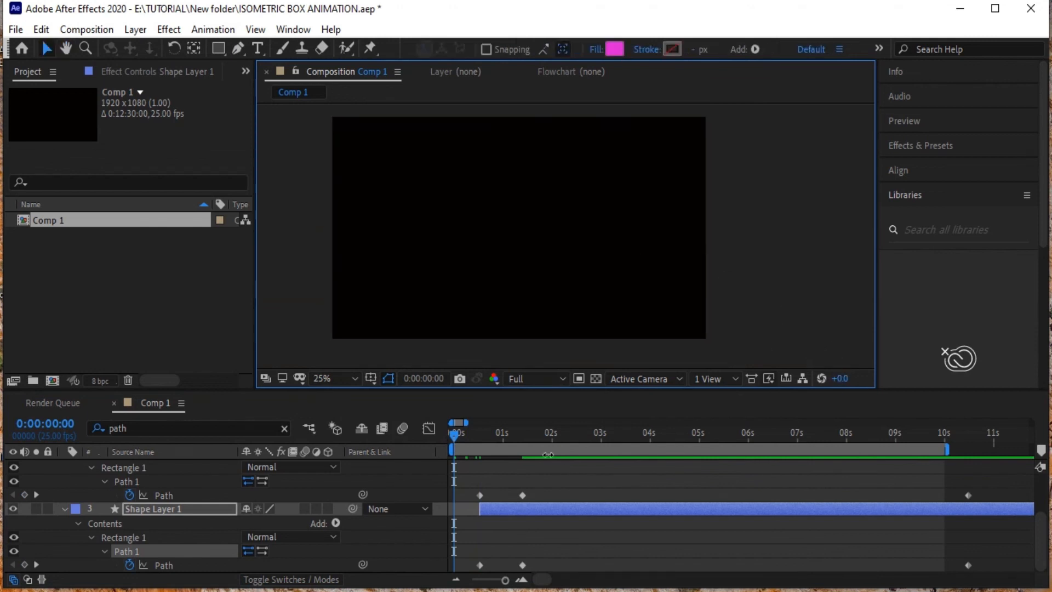
pyautogui.press('space')
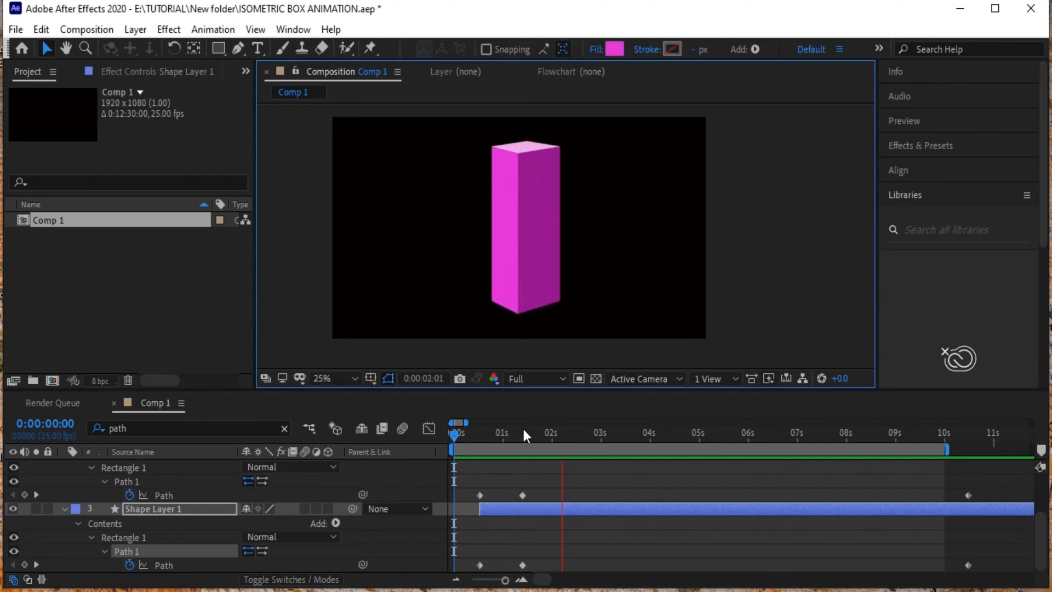
pyautogui.press('space')
pyautogui.press('space')
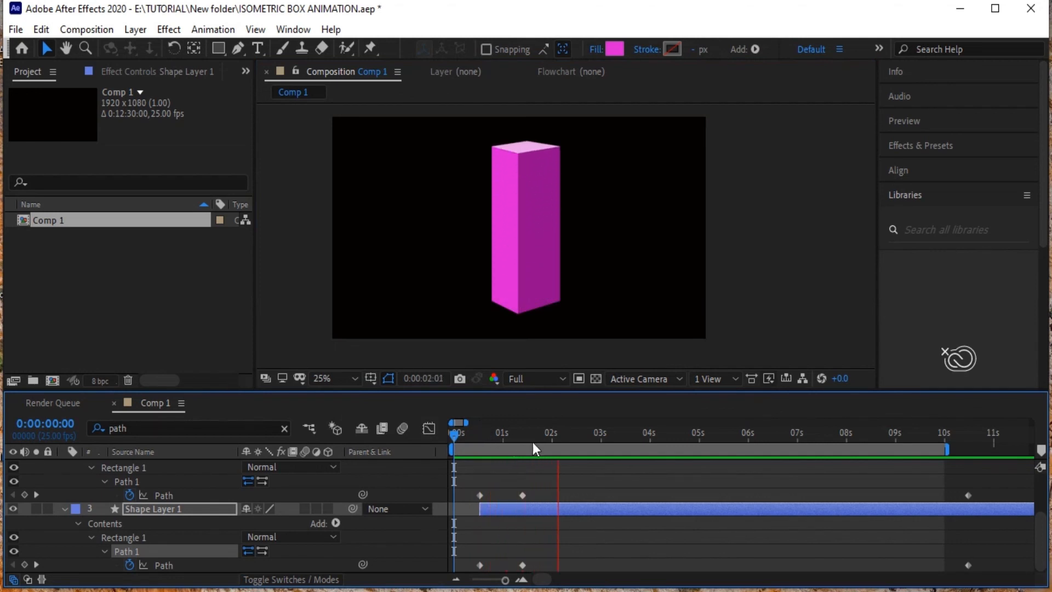
# Apply Easy Ease to the shape layers' keyframes from the start up to 0:00:01:10.
pyautogui.moveTo(531, 437)
pyautogui.mouseDown()
pyautogui.moveTo(461, 439)
pyautogui.moveTo(522, 442)
pyautogui.mouseUp()
pyautogui.scroll(3, 551, 484)
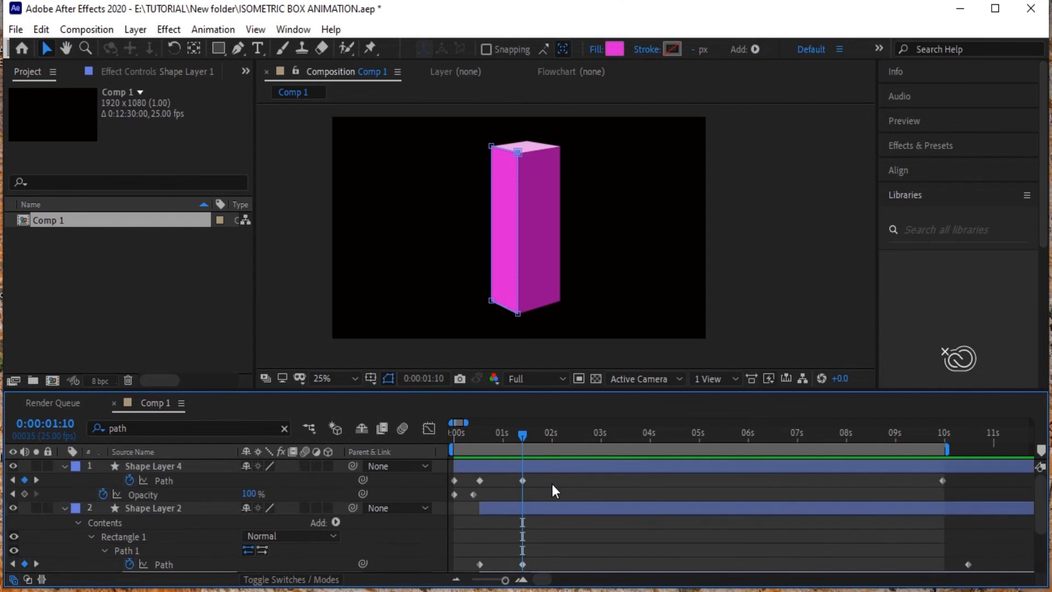
pyautogui.moveTo(548, 476); pyautogui.dragTo(445, 576)
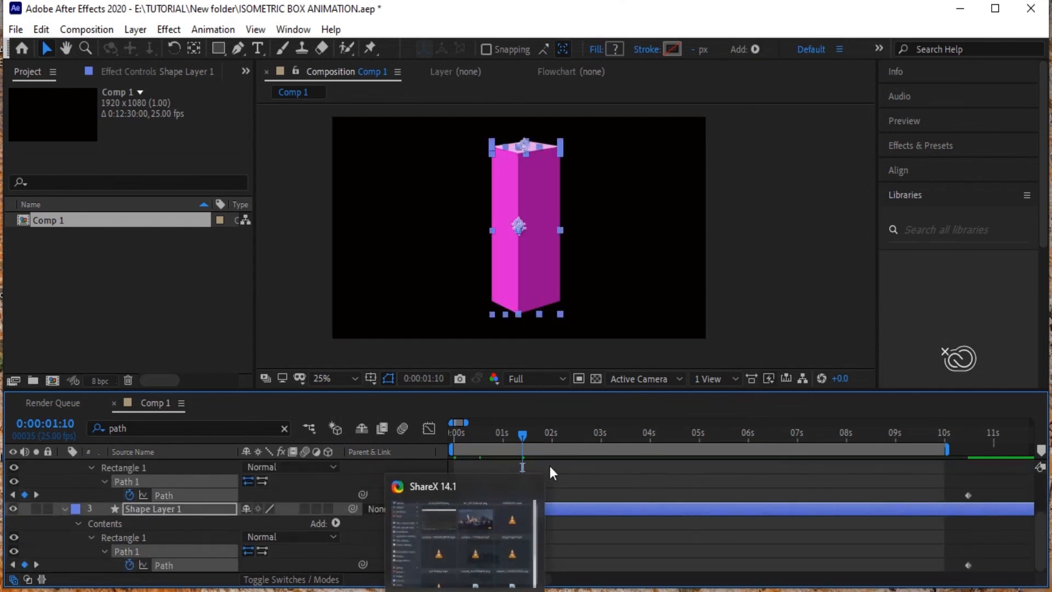
pyautogui.click(619, 480)
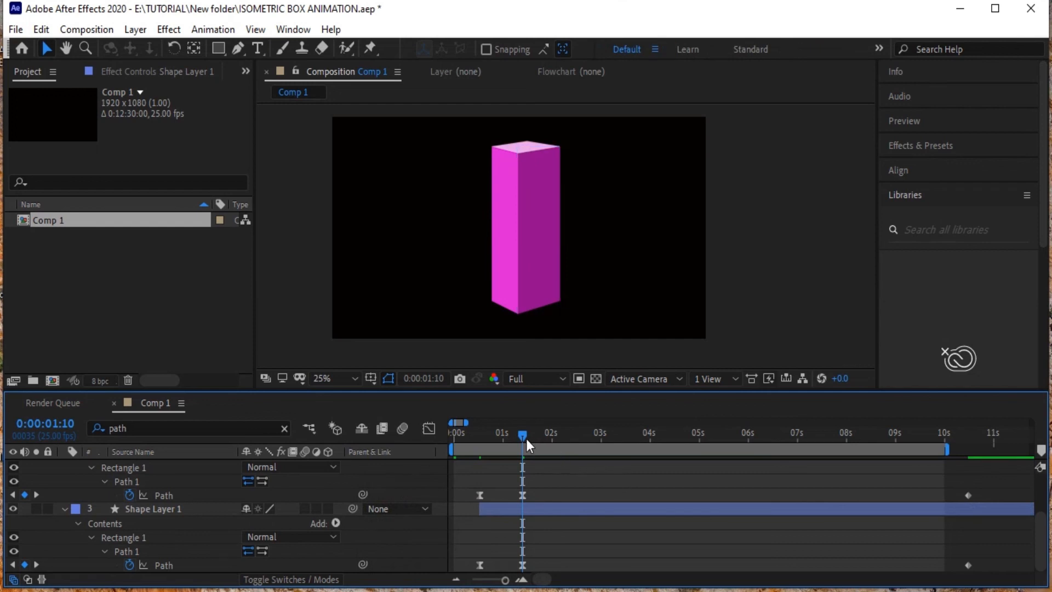
# Preview the eased animation from the start, end the work area at 0:00:02:24, and play that range.
pyautogui.moveTo(527, 445); pyautogui.dragTo(431, 443)
pyautogui.press('space')
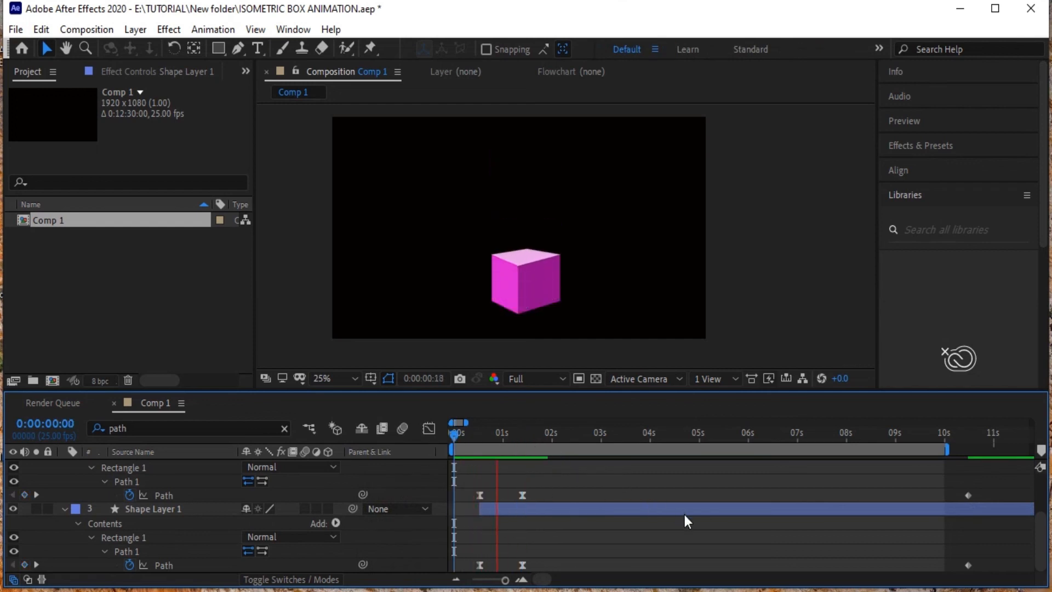
pyautogui.click(599, 437)
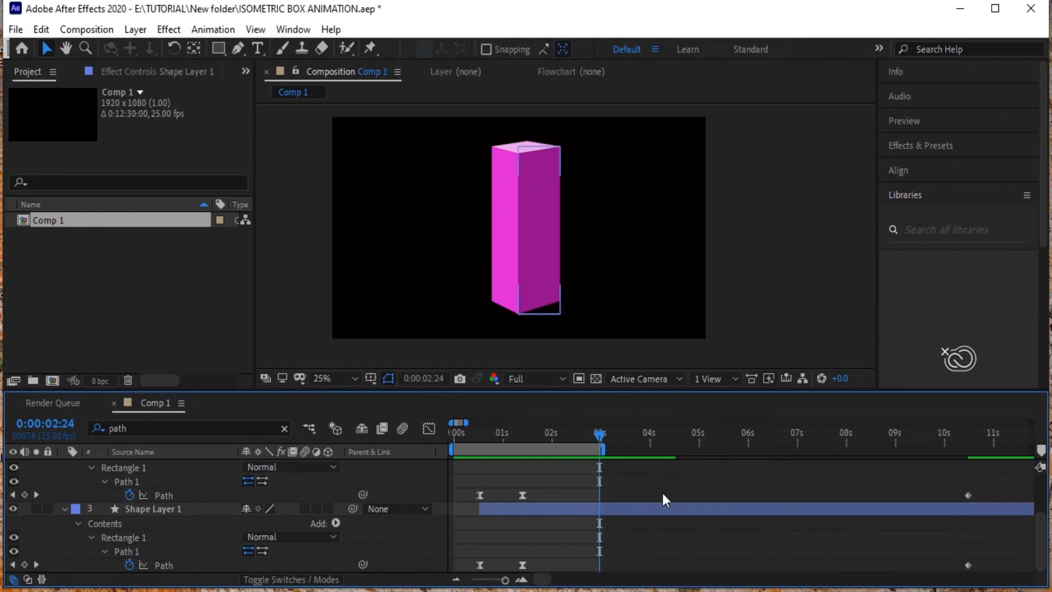
pyautogui.press('space')
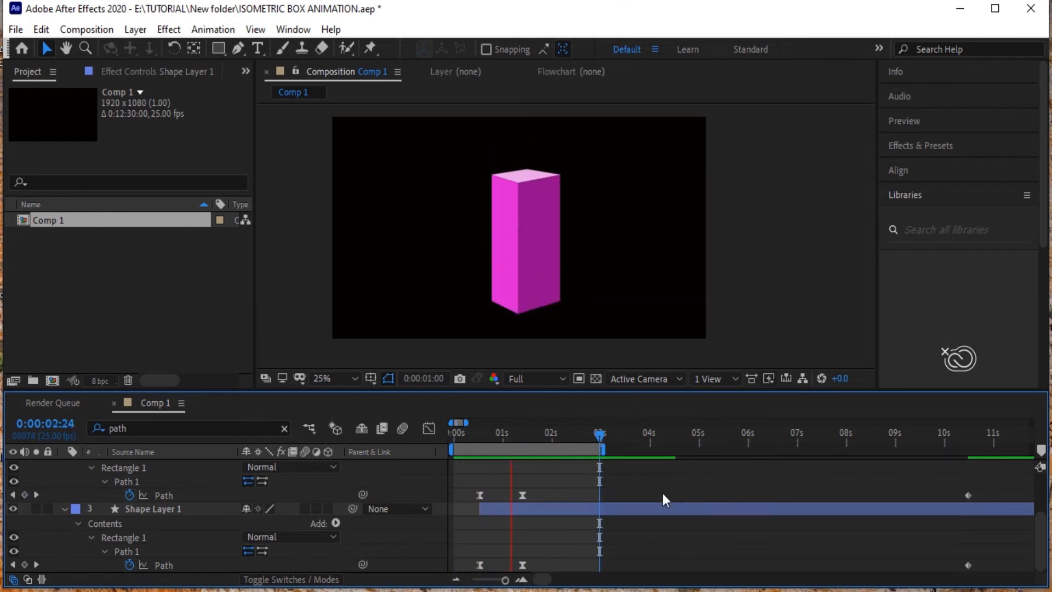